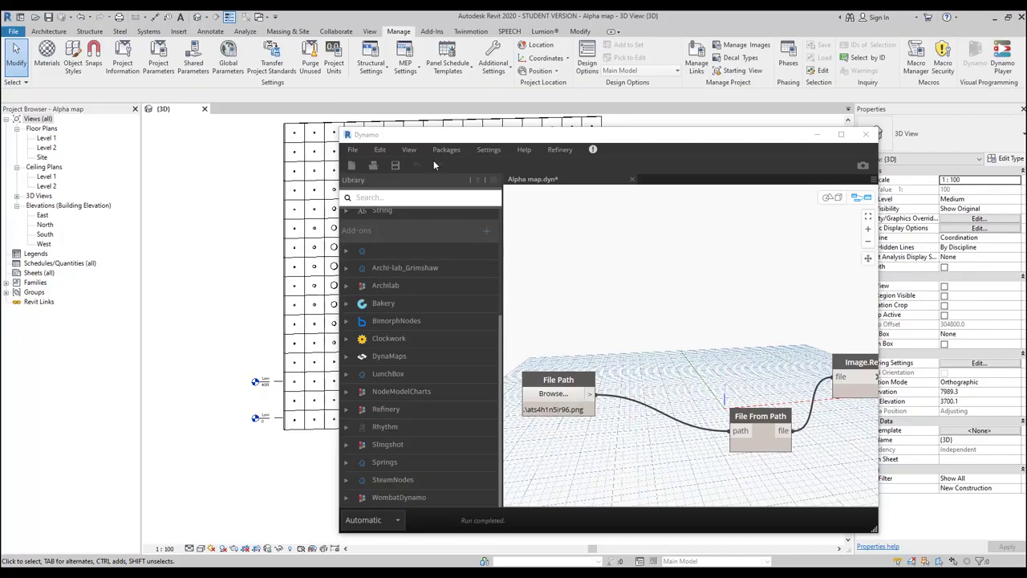
# - Enlarge the Dynamo window beside Revit, zoom to the Watch Image preview, and orbit the curtain wall
pyautogui.moveTo(422, 141); pyautogui.dragTo(508, 140)
pyautogui.moveTo(423, 127); pyautogui.dragTo(542, 51)
pyautogui.scroll(-3, 810, 294)
pyautogui.scroll(3, 858, 324)
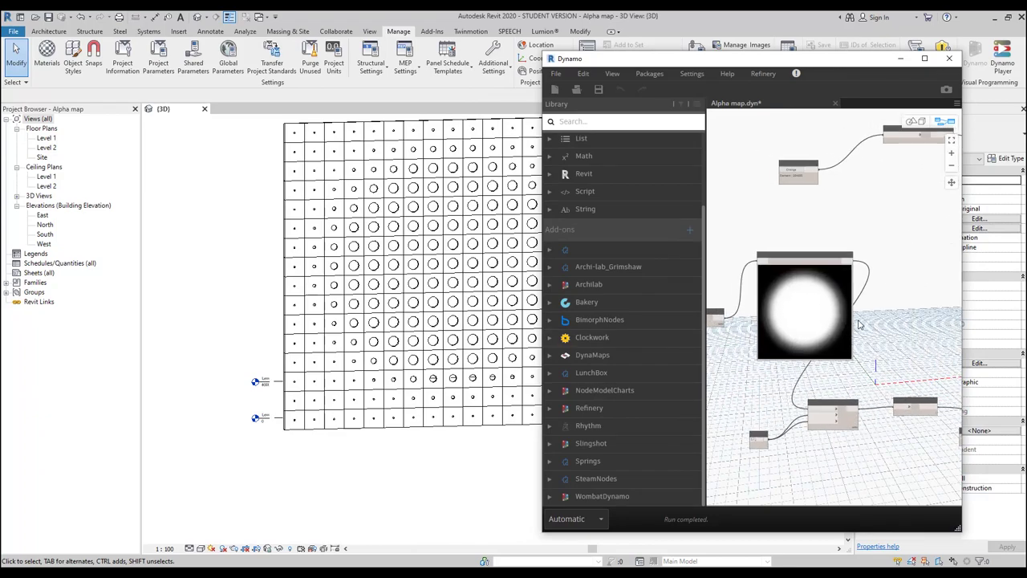
pyautogui.scroll(3, 790, 300)
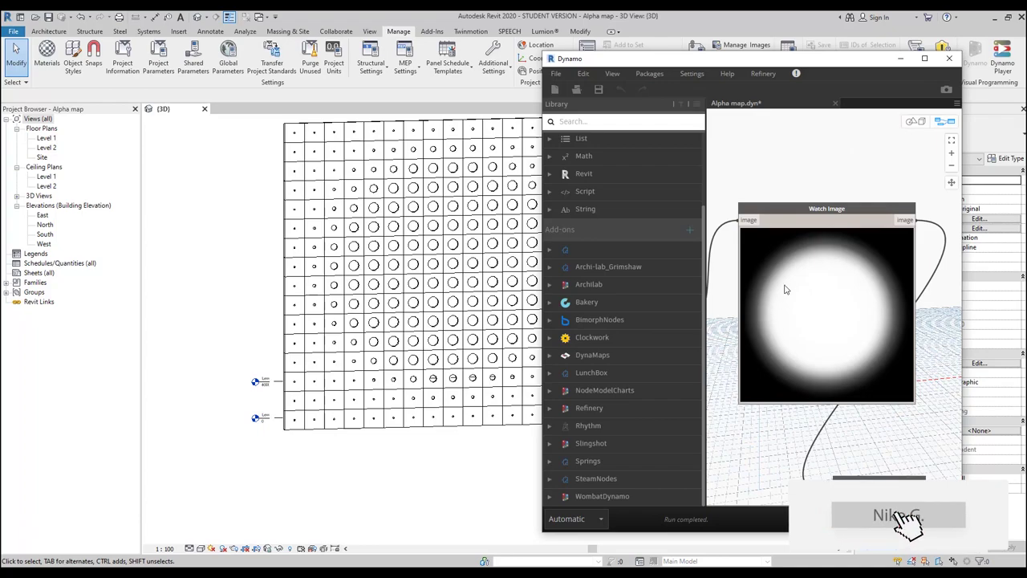
pyautogui.keyDown('shift'); pyautogui.moveTo(449, 321); pyautogui.dragTo(260, 193, button='middle'); pyautogui.keyUp('shift')
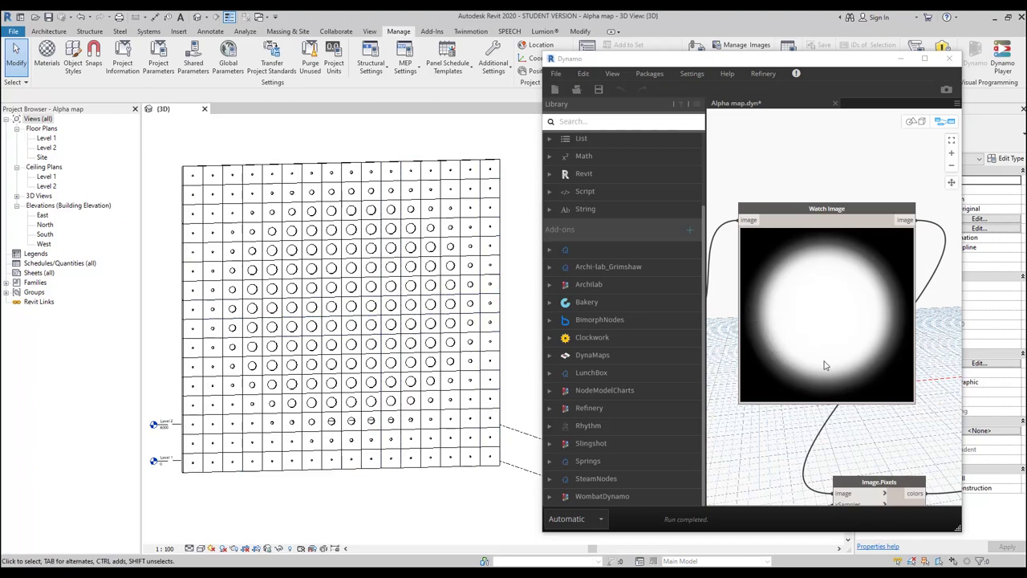
# - Load the hexhead image as the File Path node's source image
pyautogui.scroll(-3, 746, 455)
pyautogui.moveTo(746, 455); pyautogui.dragTo(780, 368, button='middle')
pyautogui.click(780, 347)
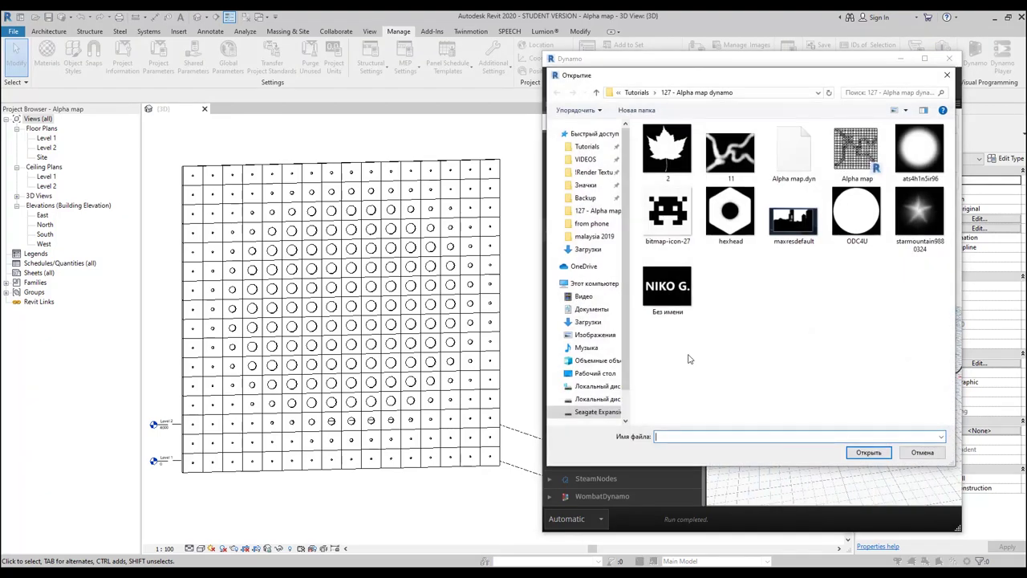
pyautogui.click(727, 220)
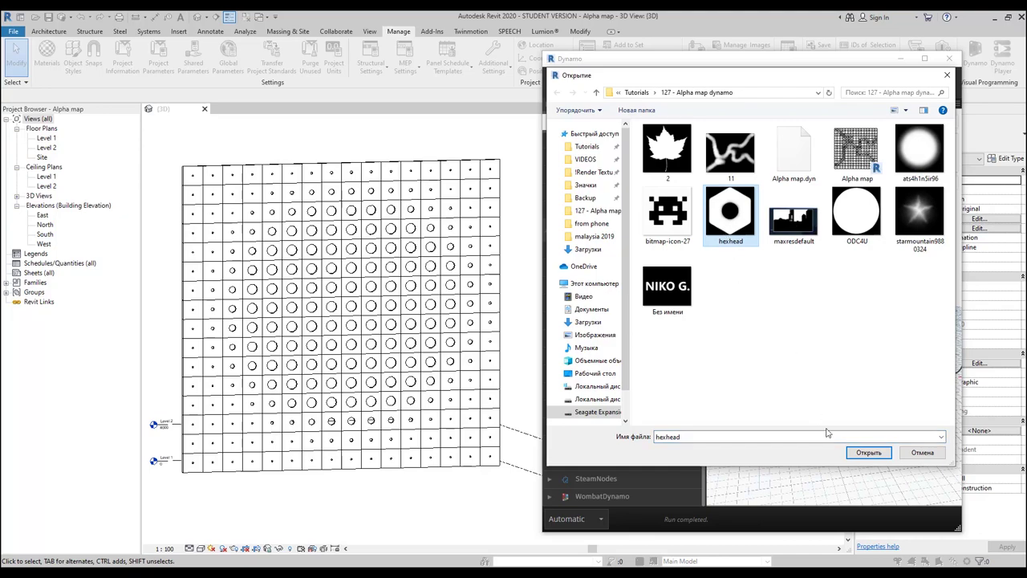
pyautogui.click(869, 452)
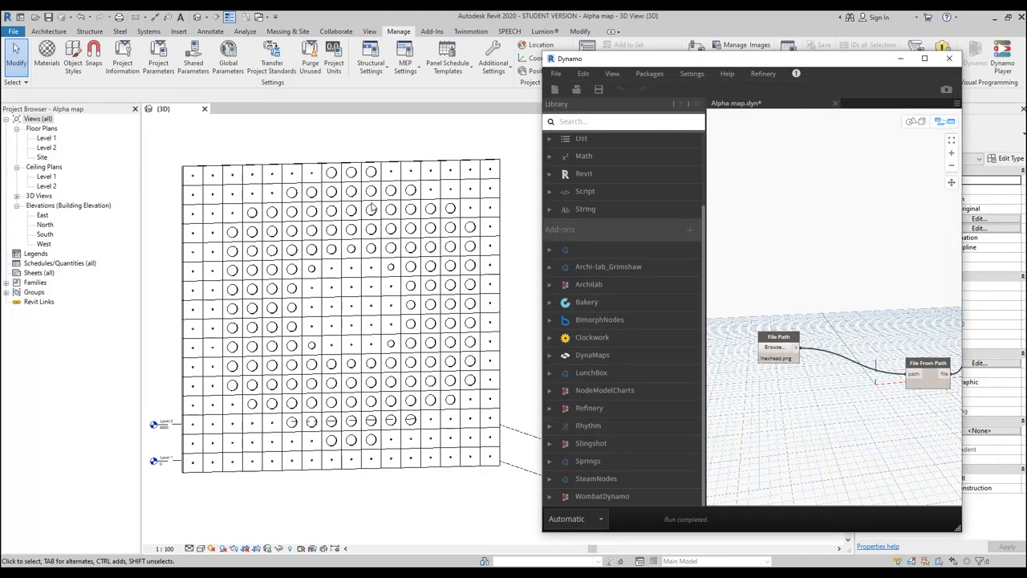
# - Switch the source image to 11 and bring its preview and Image.Pixels node into view
pyautogui.moveTo(899, 372); pyautogui.dragTo(732, 335, button='middle')
pyautogui.moveTo(801, 349); pyautogui.dragTo(740, 343, button='middle')
pyautogui.click(756, 324)
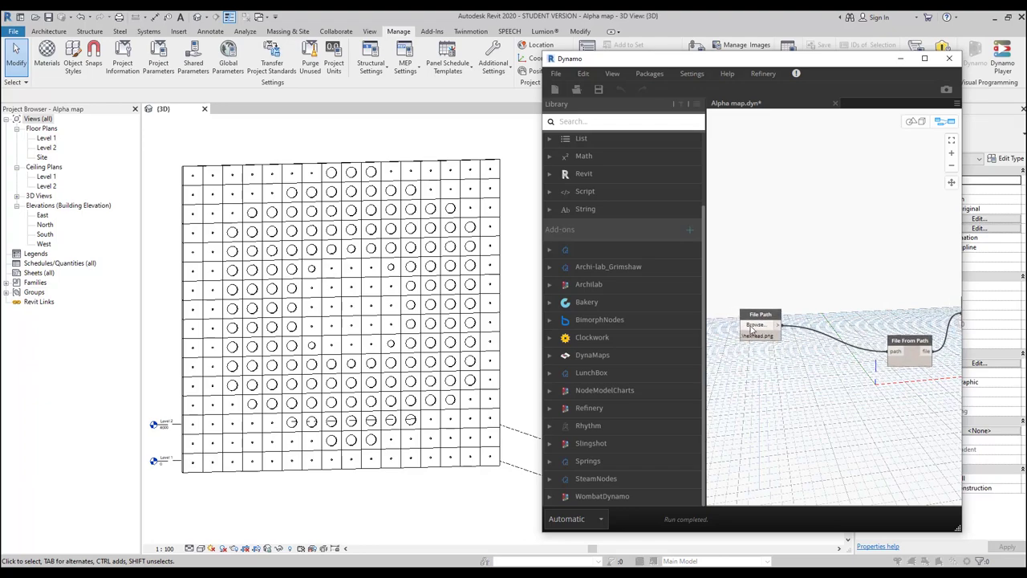
pyautogui.click(731, 144)
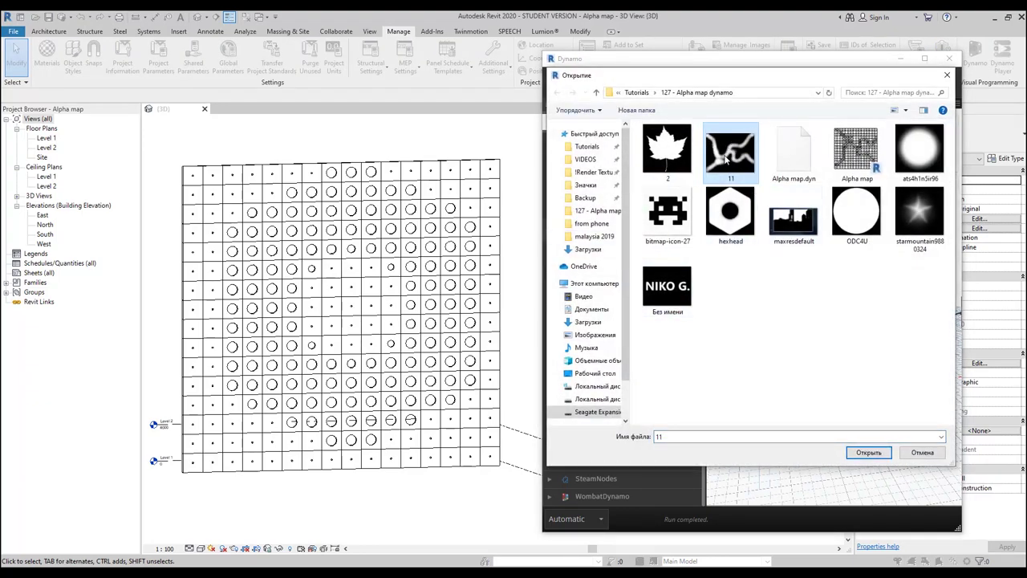
pyautogui.click(868, 454)
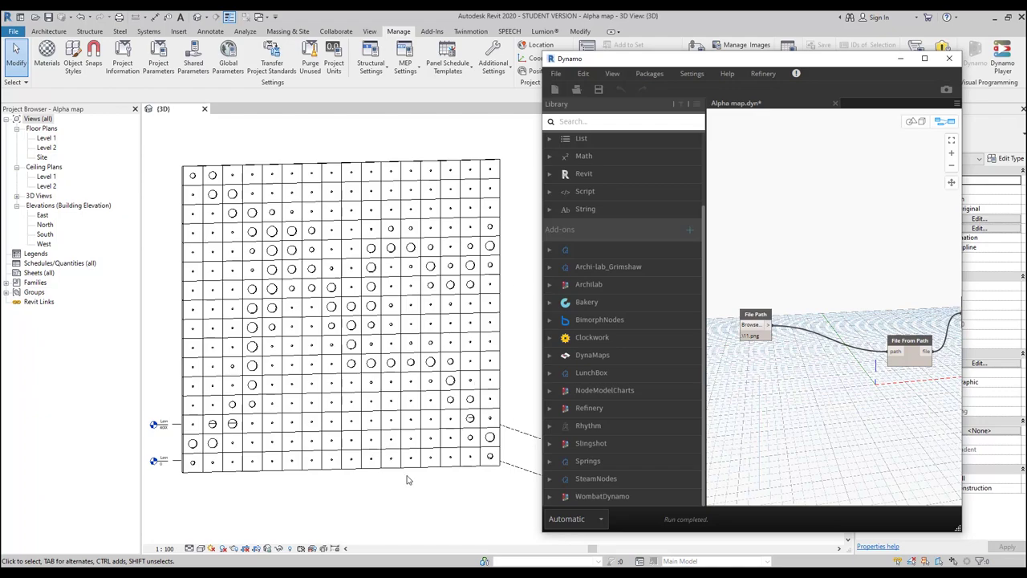
pyautogui.moveTo(788, 451); pyautogui.dragTo(725, 433, button='middle')
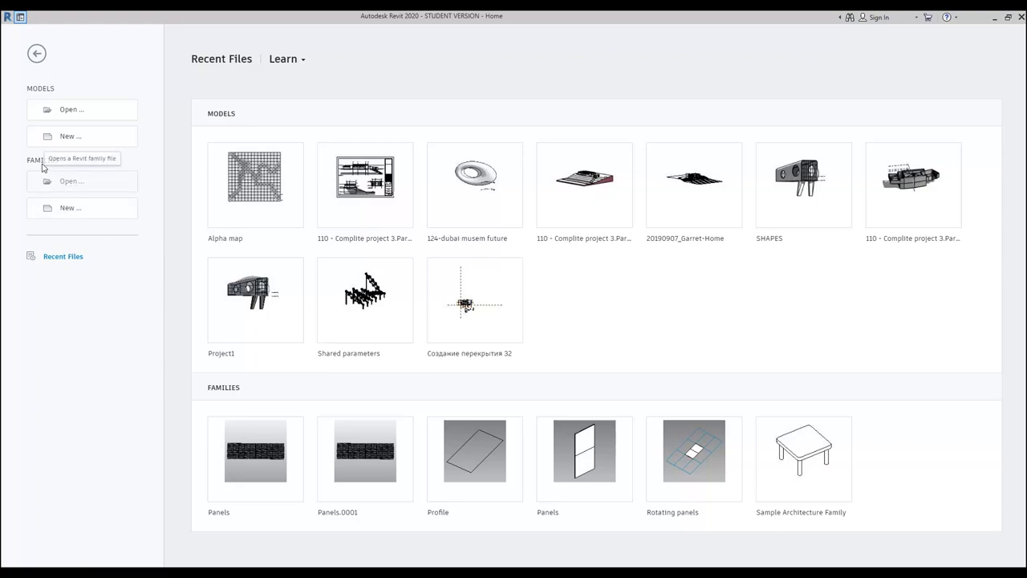
# - Create a new family from the Metric Curtain Wall Panel.rft template
pyautogui.click(70, 208)
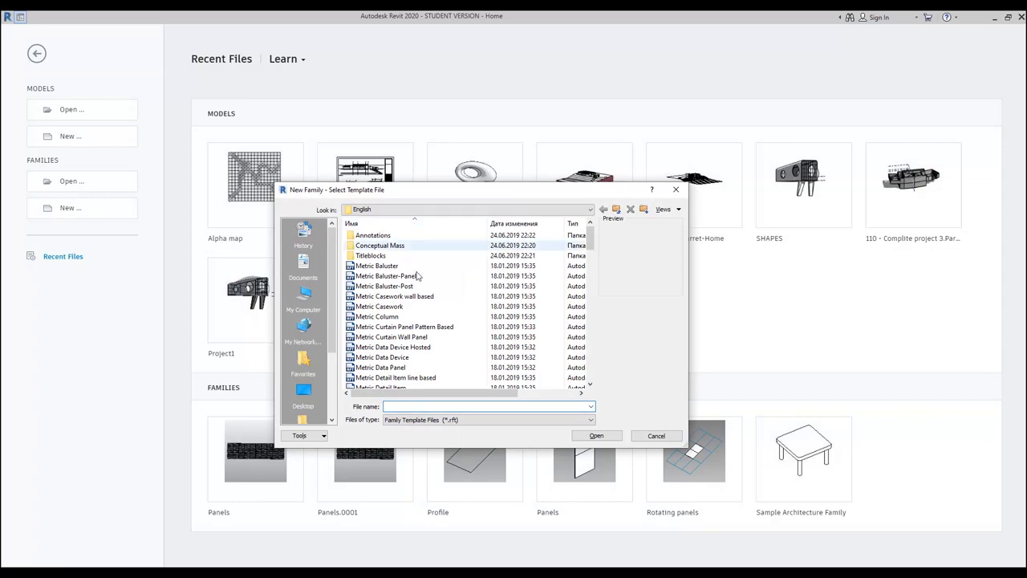
pyautogui.scroll(-1, 428, 309)
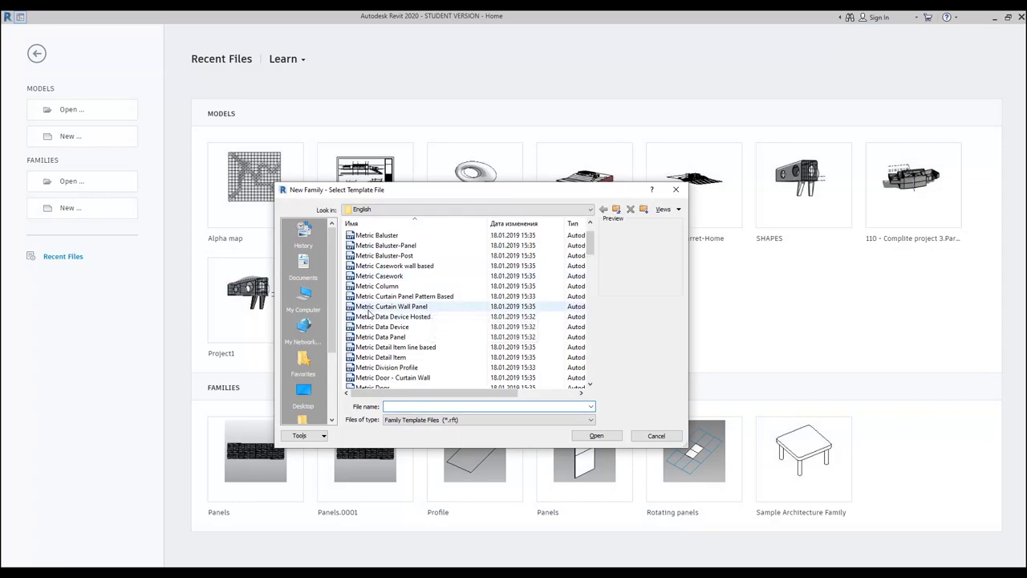
pyautogui.click(423, 308)
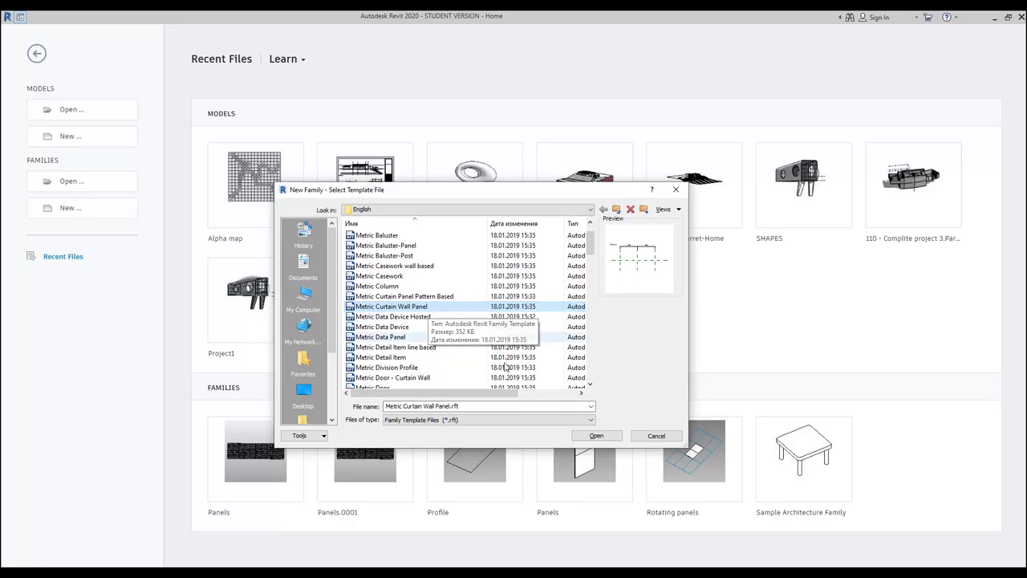
pyautogui.click(594, 435)
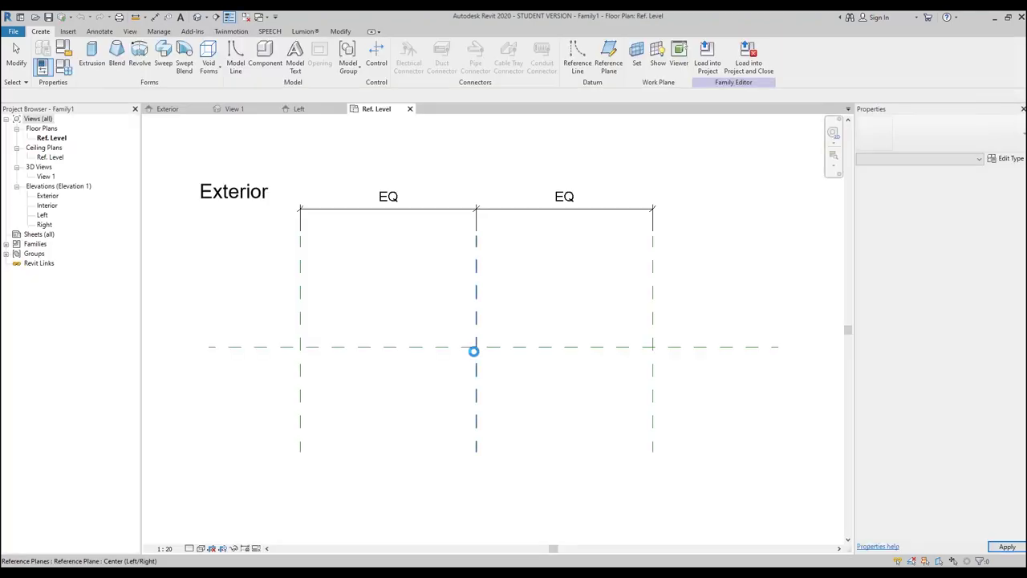
# - Start a solid extrusion and sketch a rectangle above the horizontal reference plane
pyautogui.moveTo(445, 316); pyautogui.dragTo(410, 305, button='middle')
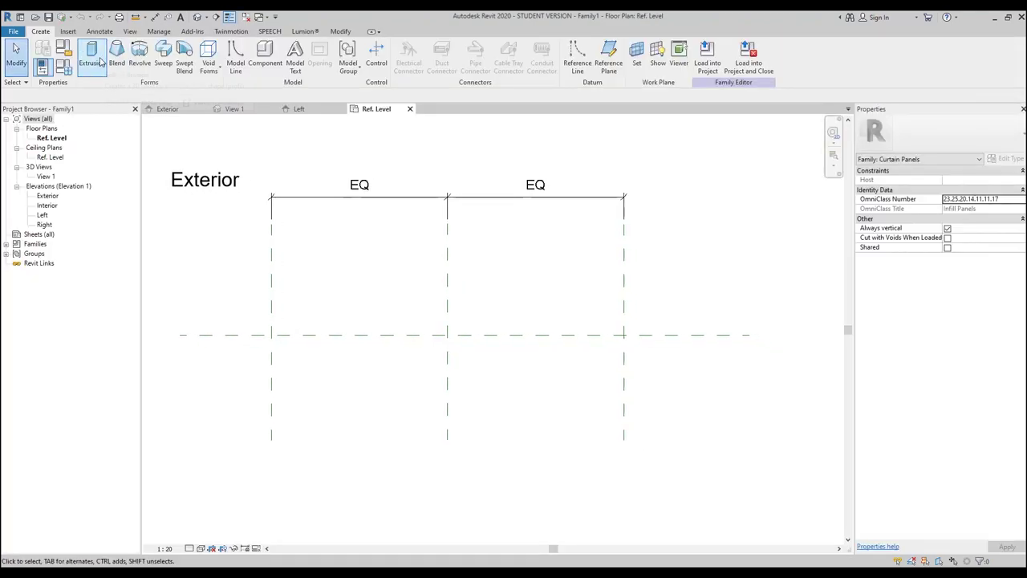
pyautogui.click(98, 61)
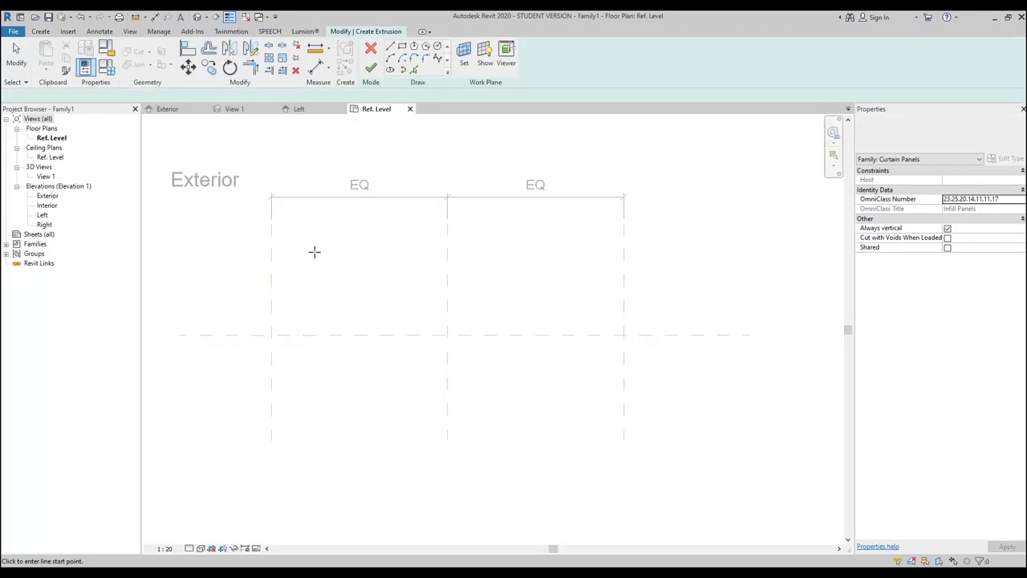
pyautogui.click(402, 46)
pyautogui.click(286, 303)
pyautogui.click(610, 324)
pyautogui.press('Escape')
pyautogui.press('Escape')
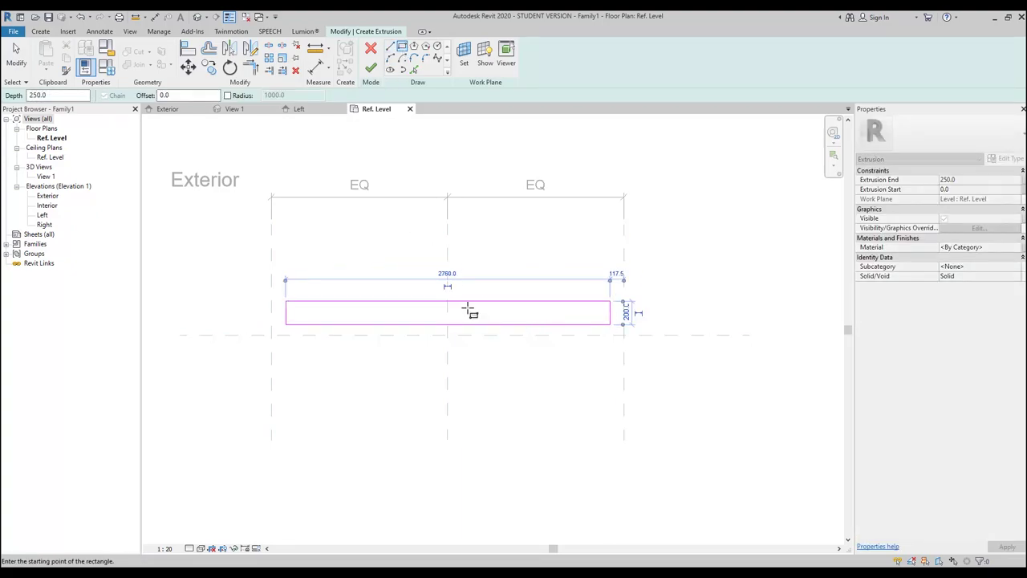
# - Align the rectangle's bottom, left and right edges to their reference planes
pyautogui.press('a')
pyautogui.press('l')
pyautogui.click(337, 336)
pyautogui.click(401, 324)
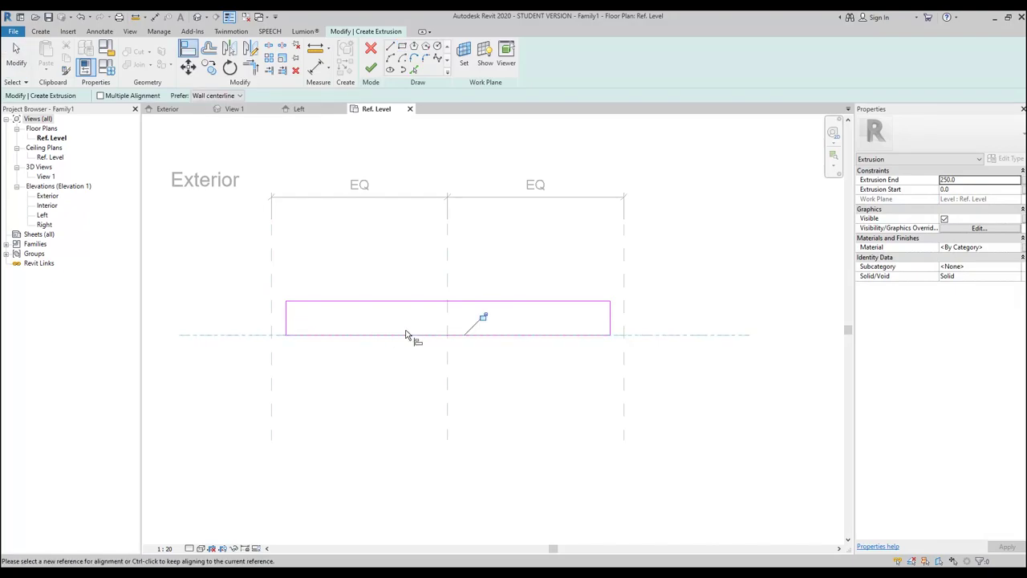
pyautogui.click(271, 321)
pyautogui.click(287, 318)
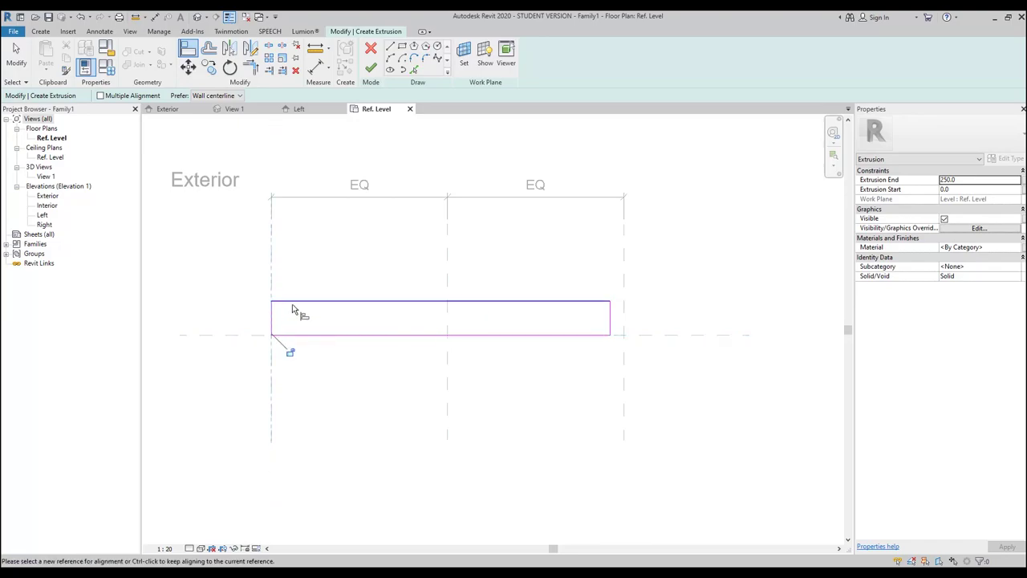
pyautogui.click(625, 322)
pyautogui.click(609, 319)
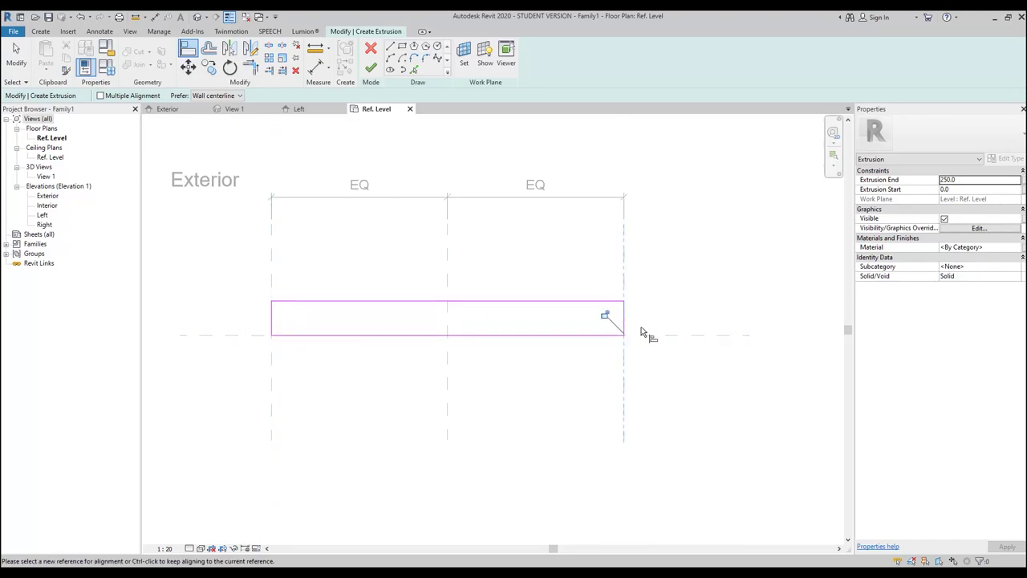
pyautogui.press('Escape')
# - Dimension the rectangle's thickness and label it with a new instance parameter P_Thikness
pyautogui.press('d')
pyautogui.press('i')
pyautogui.click(660, 336)
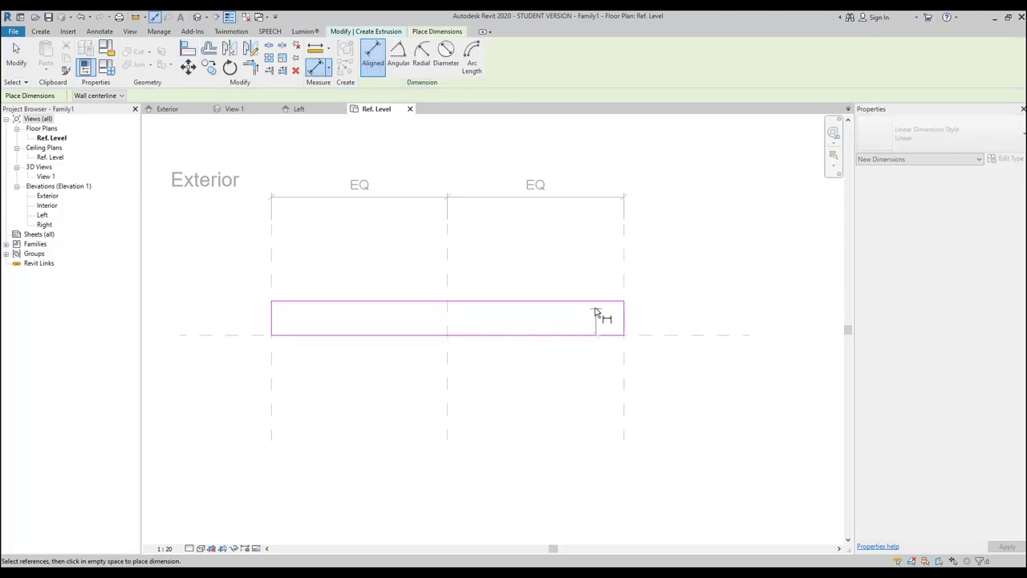
pyautogui.click(608, 302)
pyautogui.click(677, 323)
pyautogui.press('Escape')
pyautogui.press('Escape')
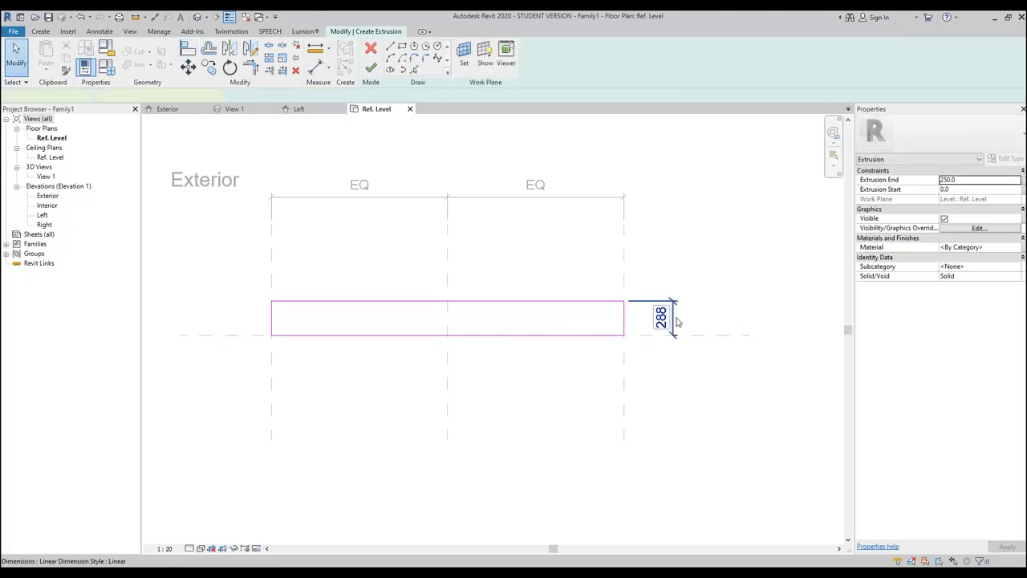
pyautogui.click(675, 321)
pyautogui.click(475, 57)
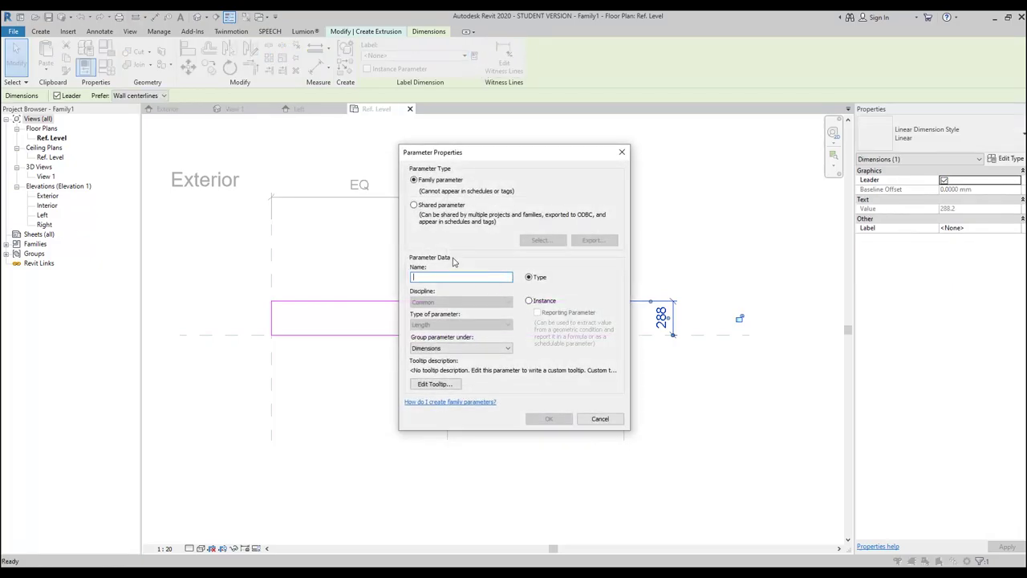
pyautogui.write('P_Thikness')
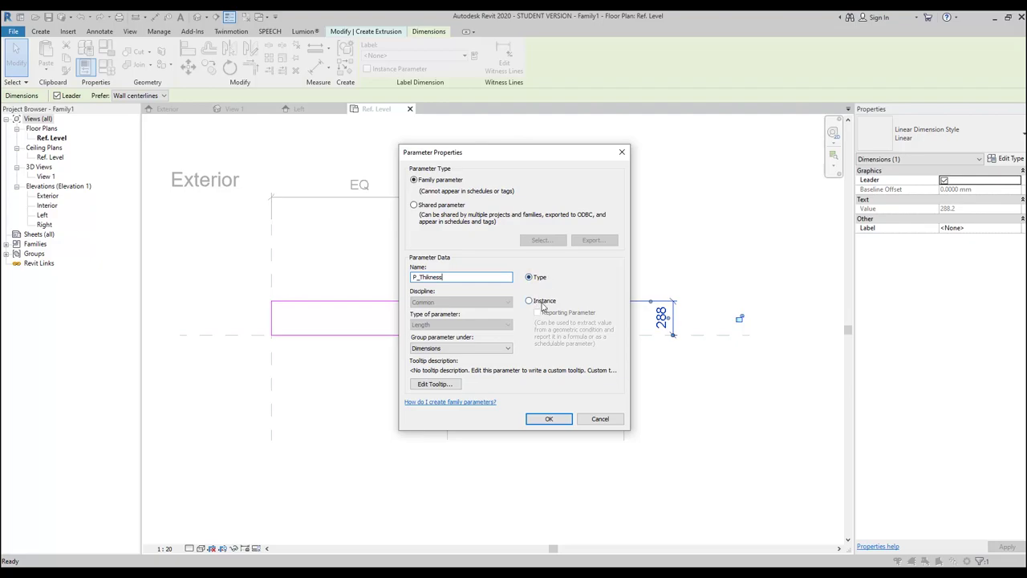
pyautogui.click(543, 305)
pyautogui.click(552, 419)
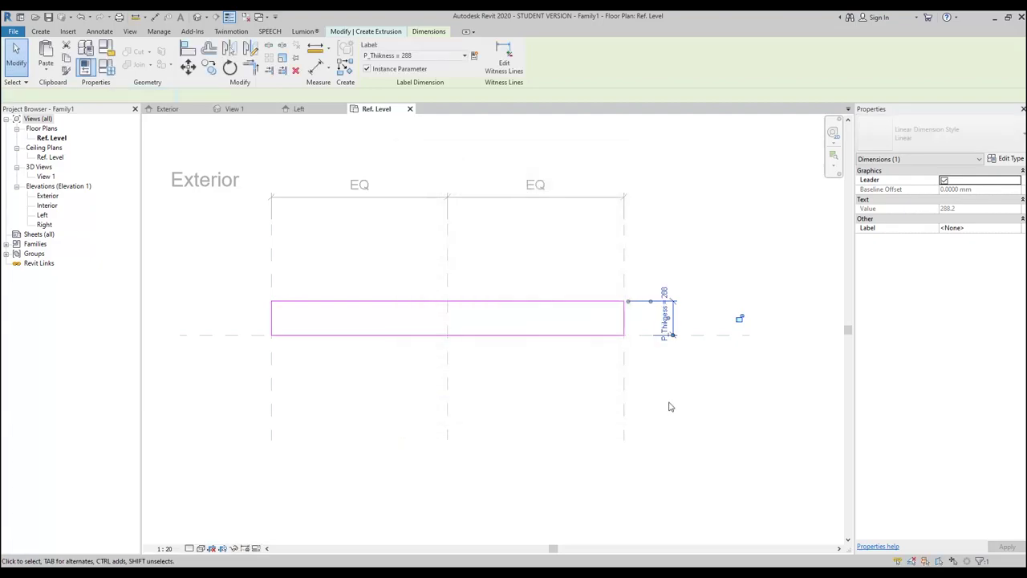
# - Set P_Thikness to 75 in Family Types and finish the extrusion
pyautogui.click(106, 67)
pyautogui.click(520, 256)
pyautogui.doubleClick(520, 256)
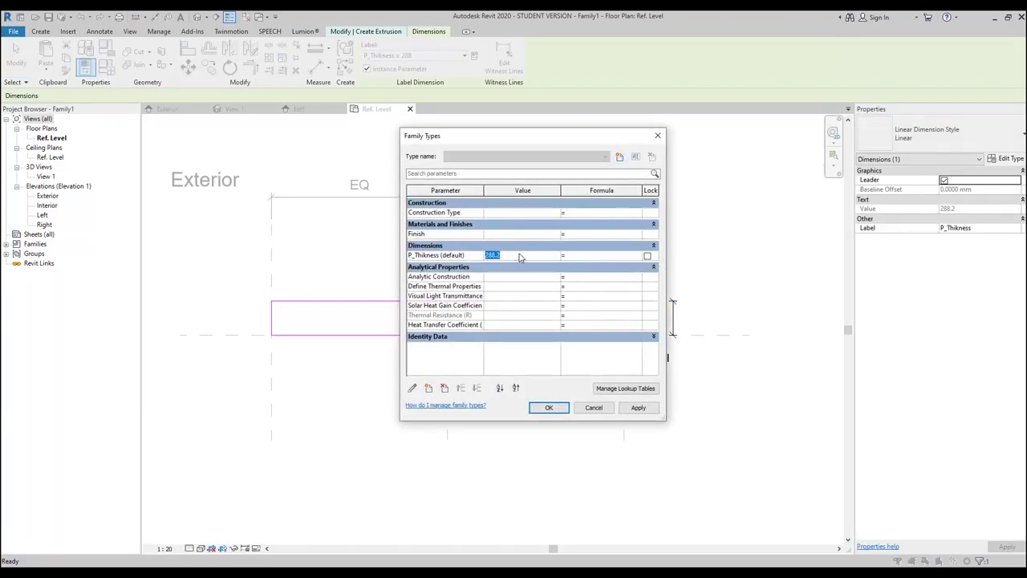
pyautogui.click(550, 408)
pyautogui.click(370, 68)
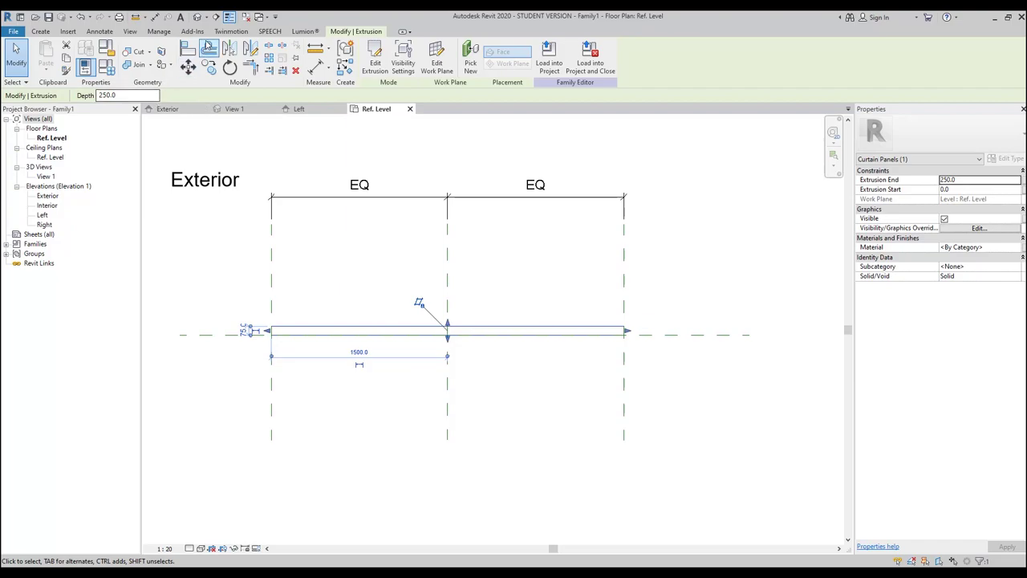
# - In the Exterior elevation, stretch the extrusion up and its bottom down to Ref. Level
pyautogui.doubleClick(48, 196)
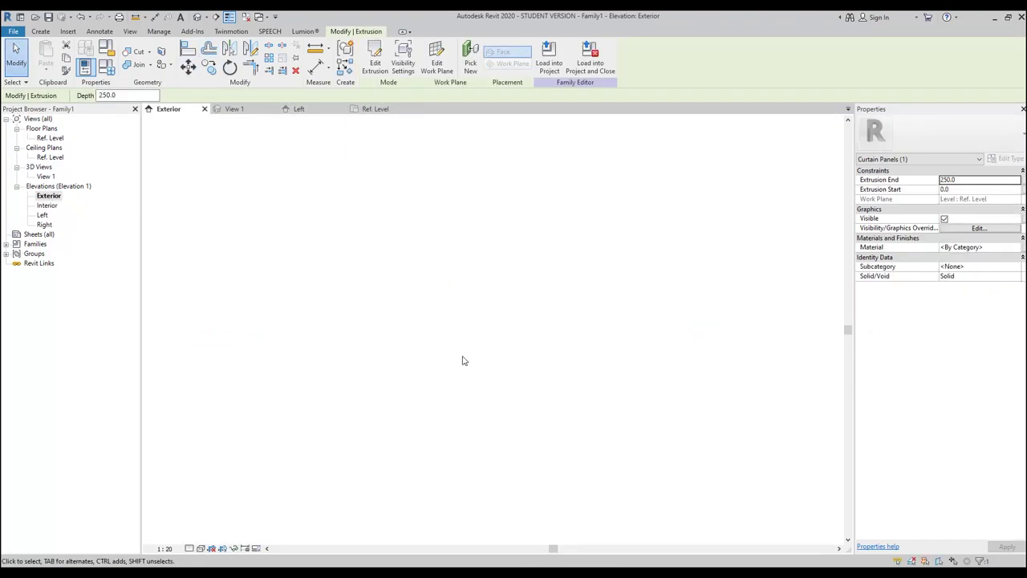
pyautogui.scroll(5, 467, 374)
pyautogui.scroll(3, 466, 374)
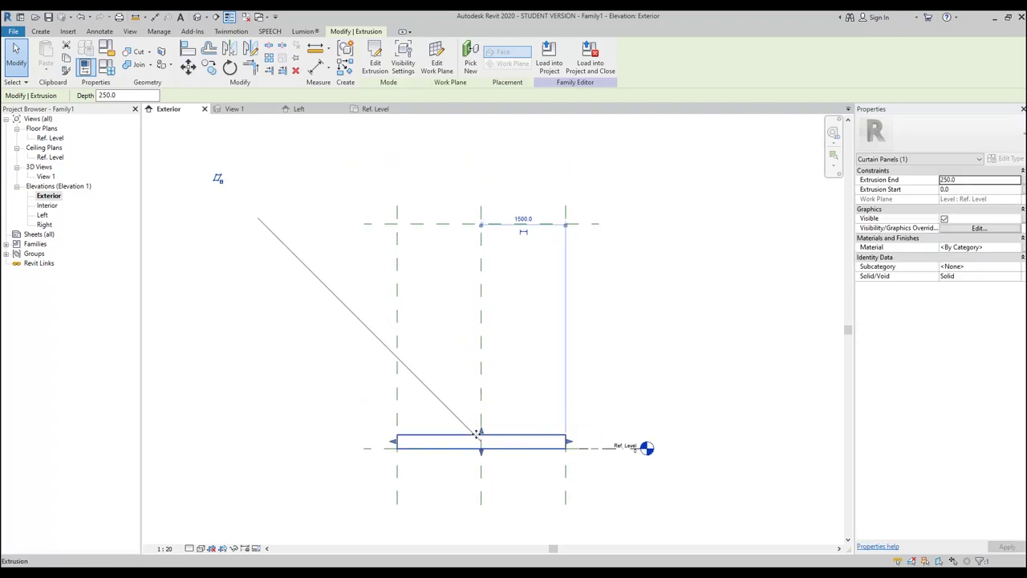
pyautogui.moveTo(480, 433); pyautogui.dragTo(483, 222)
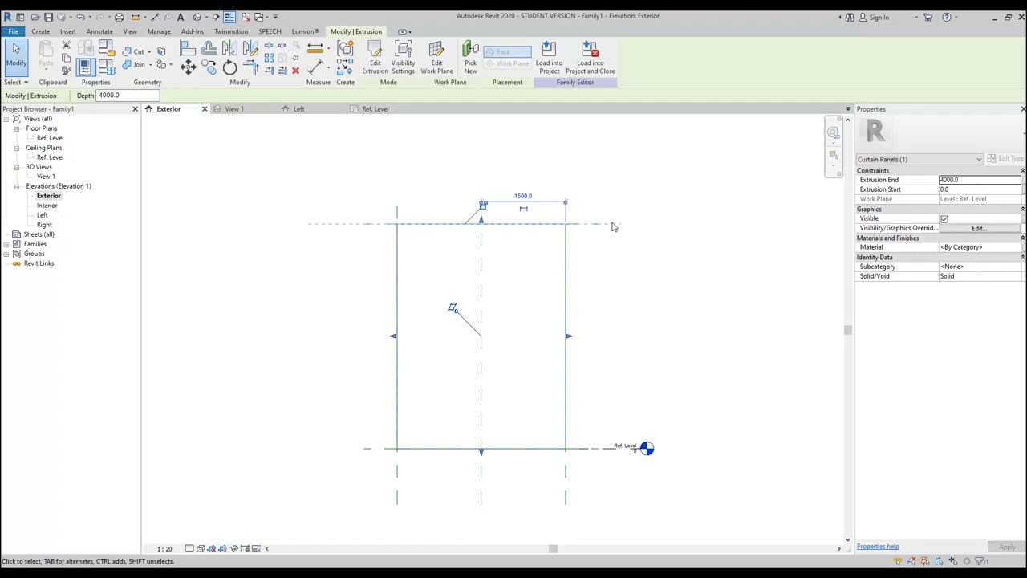
pyautogui.press('Escape')
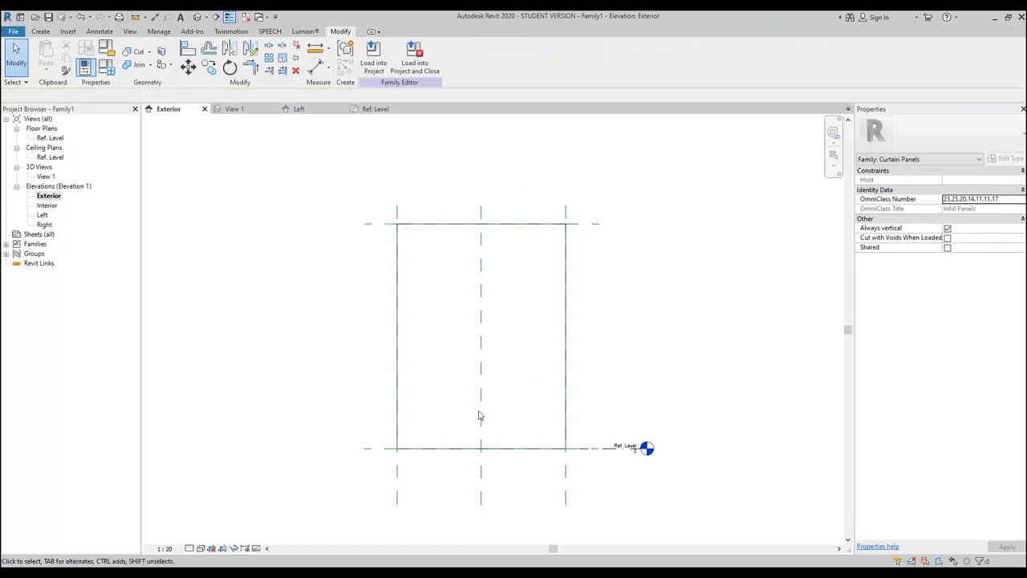
pyautogui.click(480, 449)
pyautogui.moveTo(480, 451)
pyautogui.mouseDown()
pyautogui.moveTo(498, 415)
pyautogui.moveTo(481, 411)
pyautogui.moveTo(489, 448)
pyautogui.mouseUp()
pyautogui.press('Escape')
# - Raise the Top reference plane to 4900 above Ref. Level
pyautogui.click(563, 203)
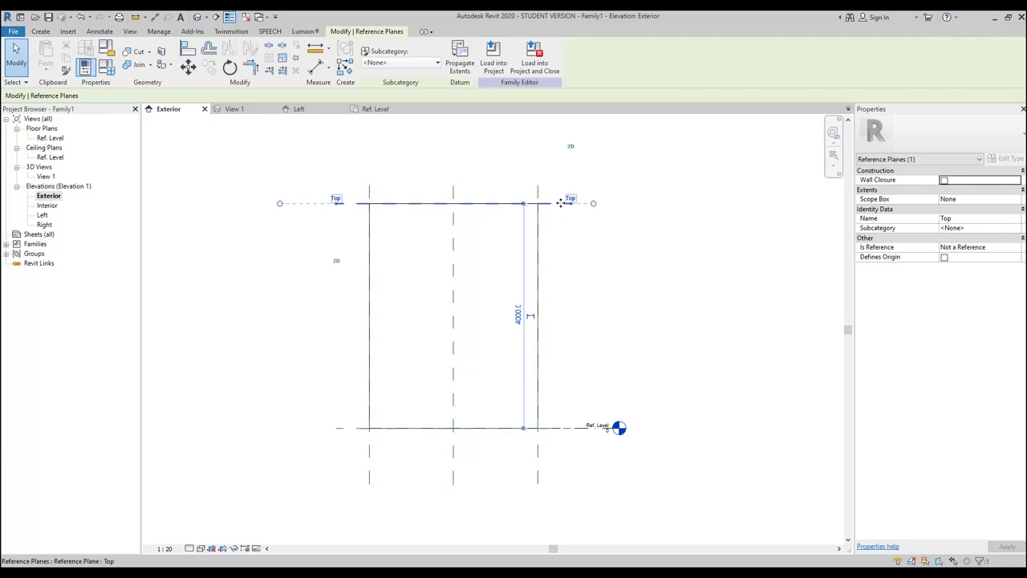
pyautogui.moveTo(549, 207); pyautogui.dragTo(551, 154)
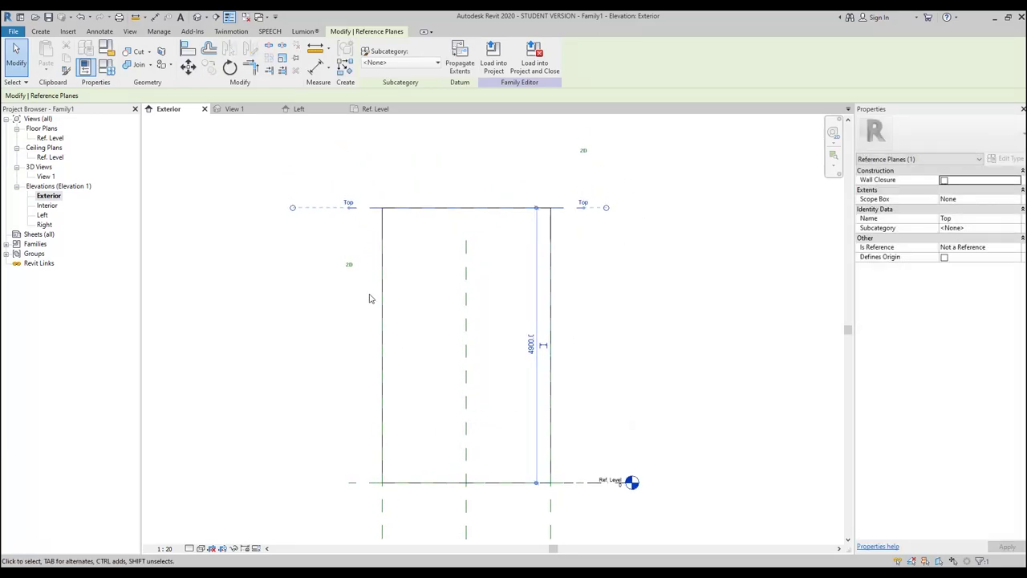
pyautogui.click(325, 262)
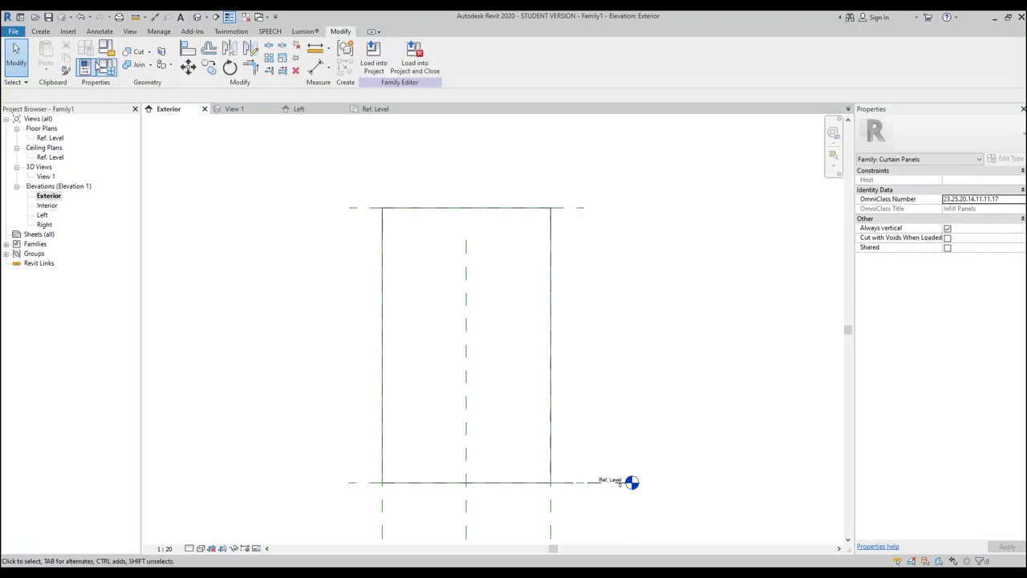
pyautogui.click(42, 31)
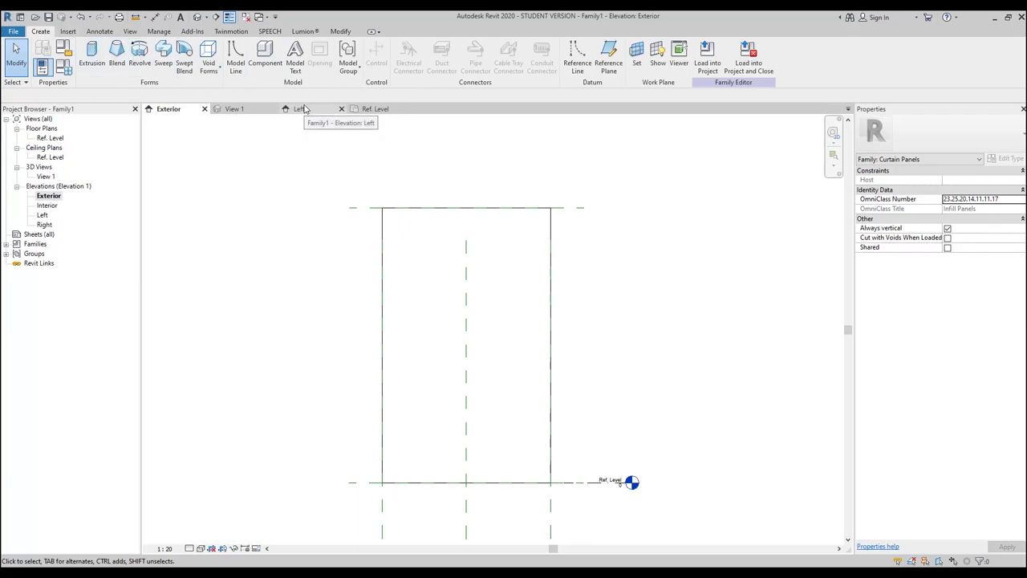
# - Draw a horizontal reference line across the panel
pyautogui.click(577, 56)
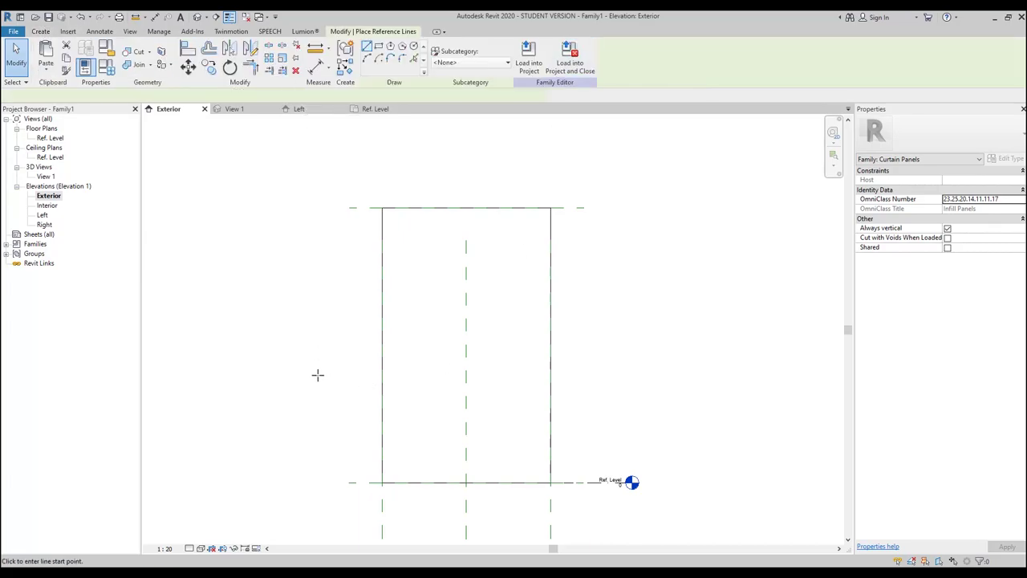
pyautogui.click(343, 338)
pyautogui.click(583, 338)
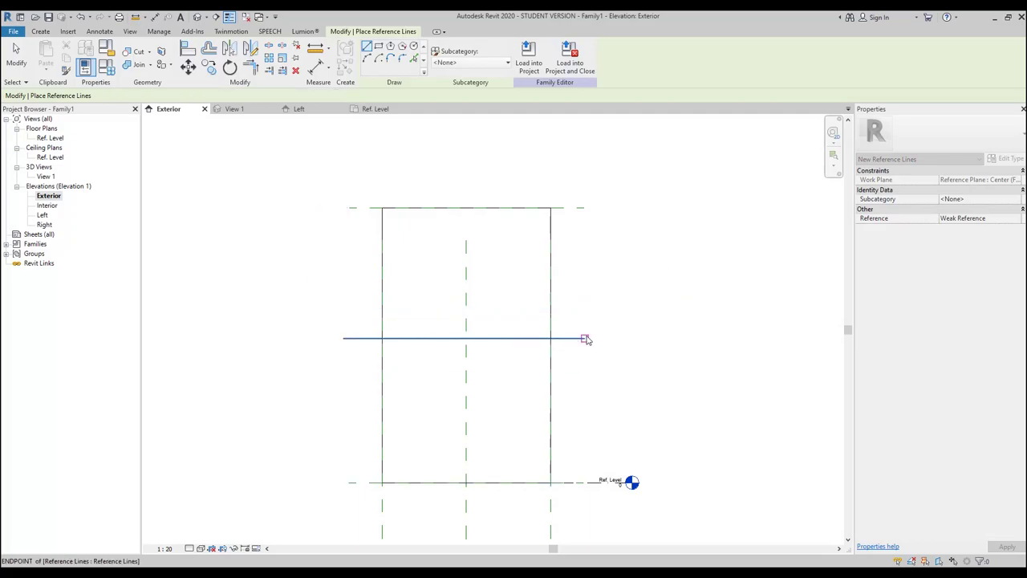
pyautogui.press('Escape')
pyautogui.press('Escape')
# - Hold the reference line at mid-height with an EQ dimension from Top to Ref. Level, then flex Top
pyautogui.press('d')
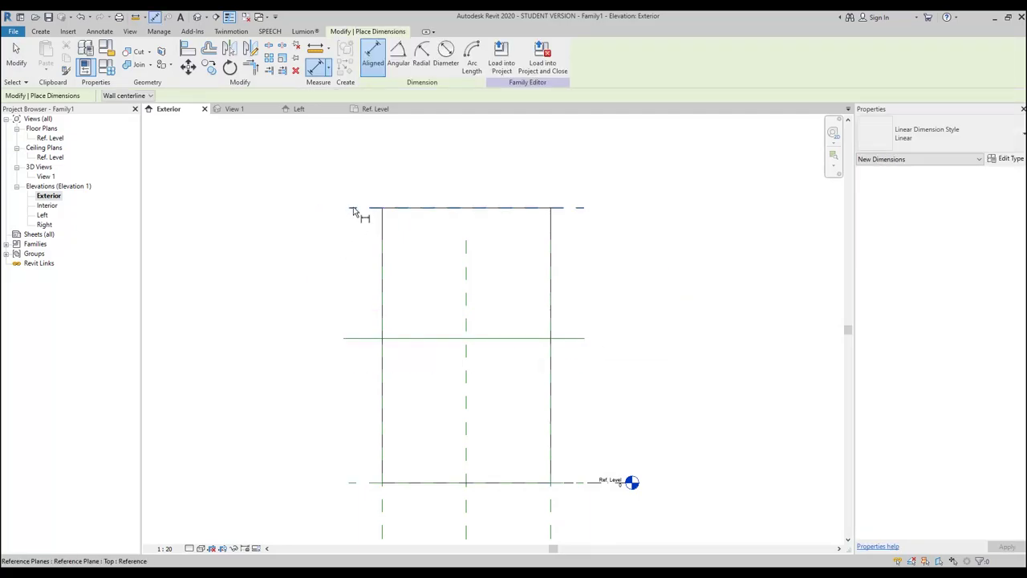
pyautogui.click(354, 208)
pyautogui.click(358, 338)
pyautogui.click(354, 482)
pyautogui.click(254, 418)
pyautogui.click(240, 345)
pyautogui.press('Escape')
pyautogui.press('Escape')
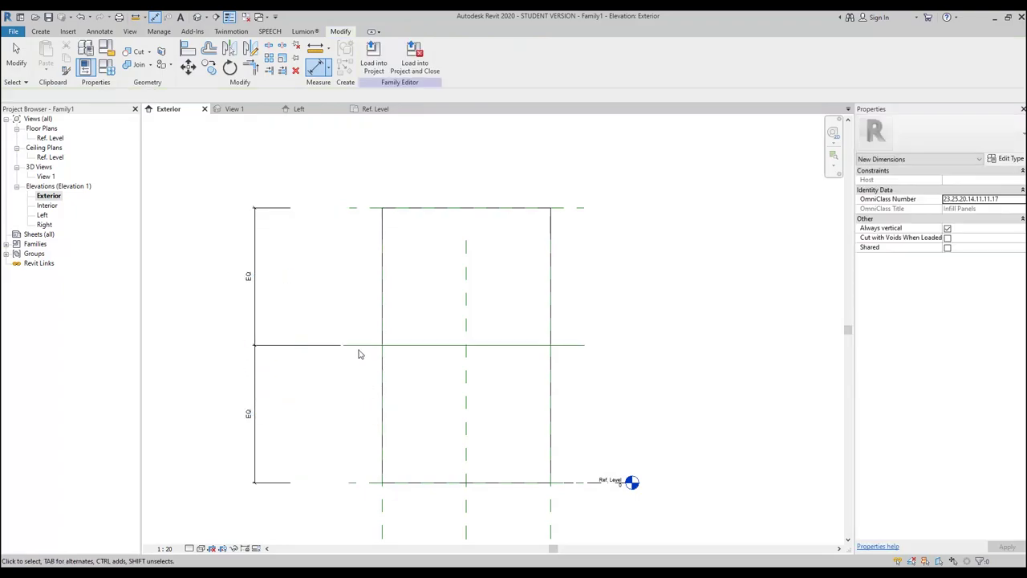
pyautogui.click(367, 209)
pyautogui.moveTo(366, 208); pyautogui.dragTo(374, 279)
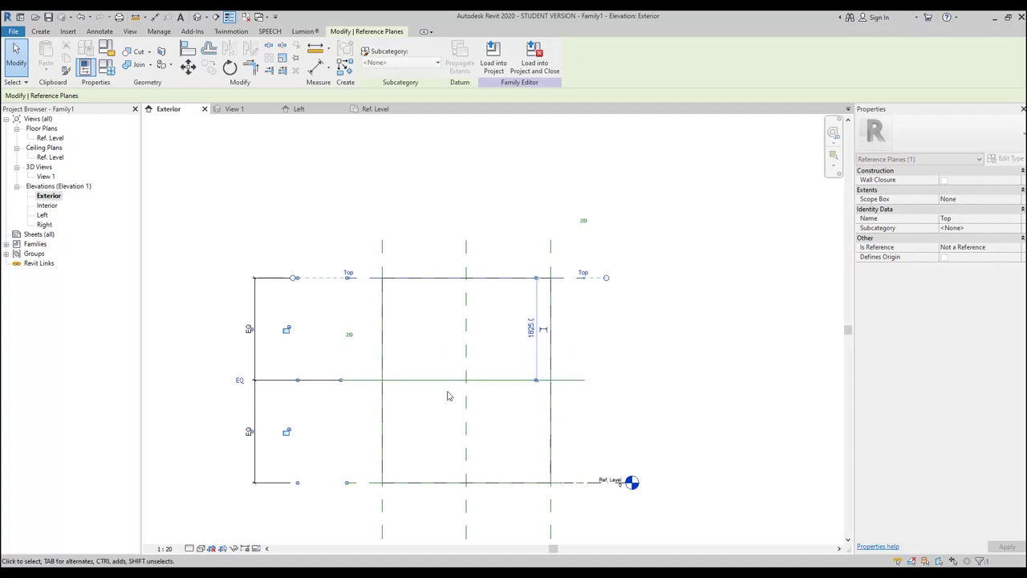
pyautogui.click(608, 381)
pyautogui.moveTo(668, 378); pyautogui.dragTo(607, 354, button='middle')
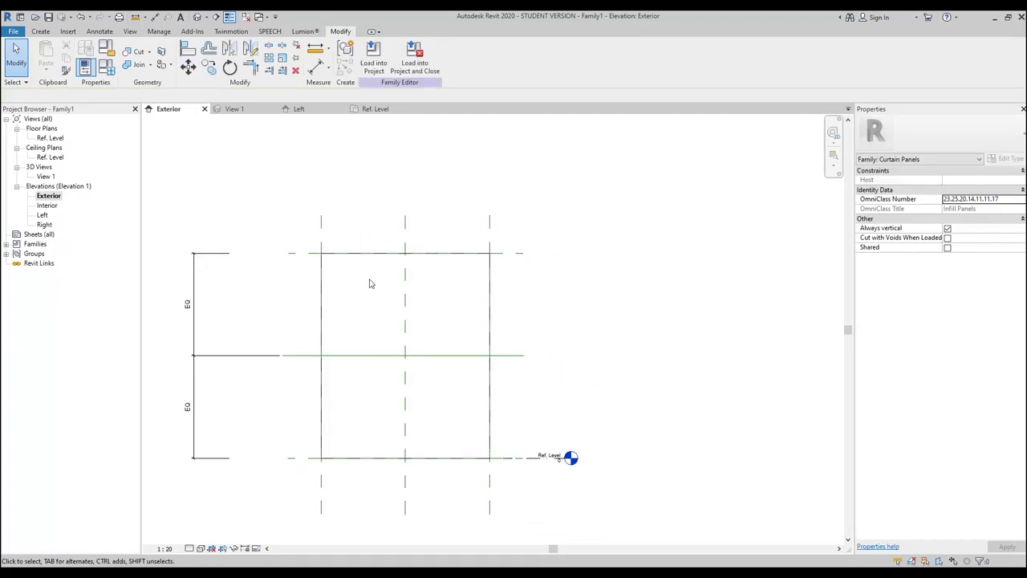
# - Start a void extrusion sketch using the circle tool
pyautogui.click(42, 33)
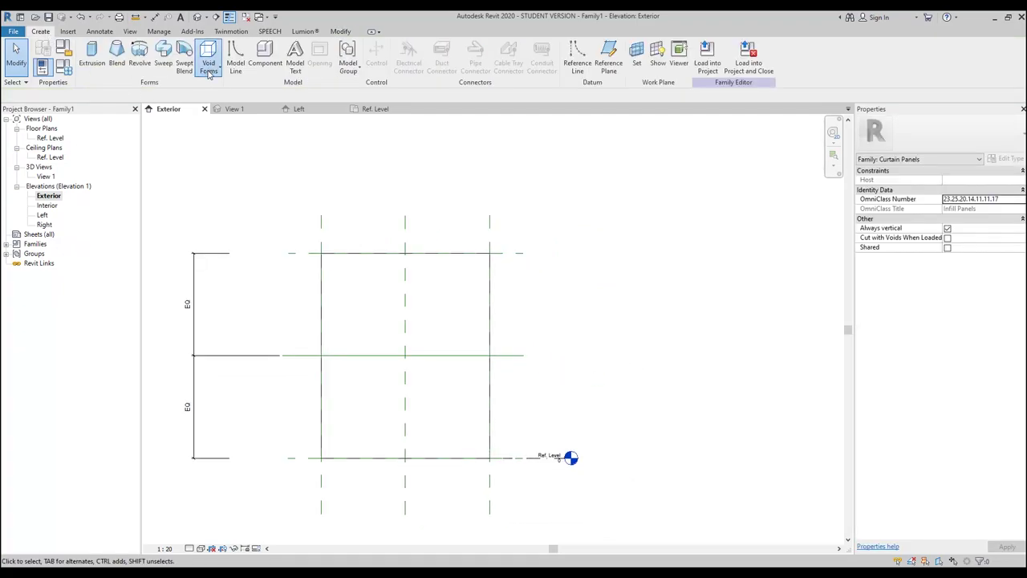
pyautogui.click(209, 65)
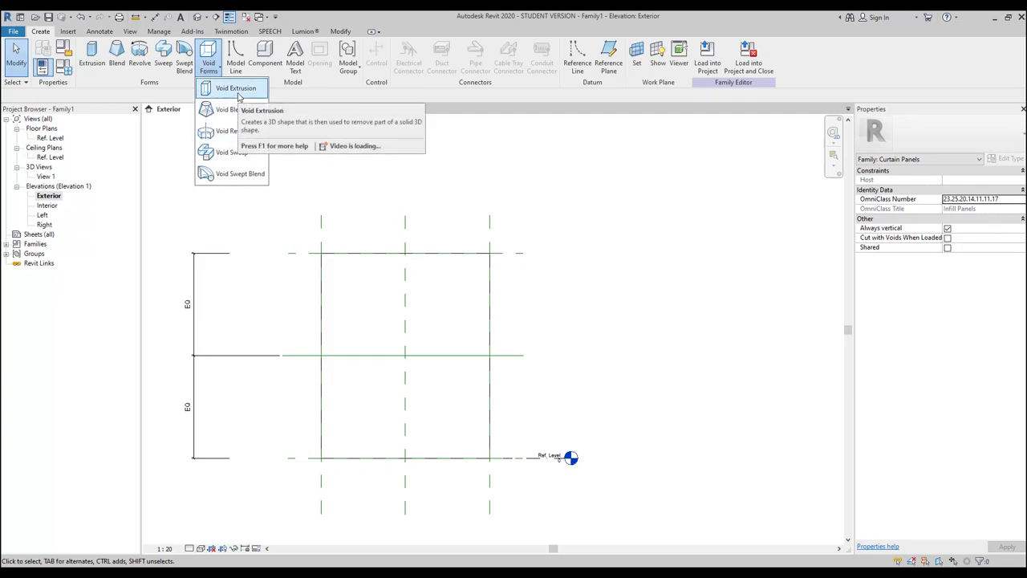
pyautogui.click(233, 89)
pyautogui.click(438, 48)
# - Draw a 1200-radius circle and make its centre mark visible
pyautogui.click(652, 328)
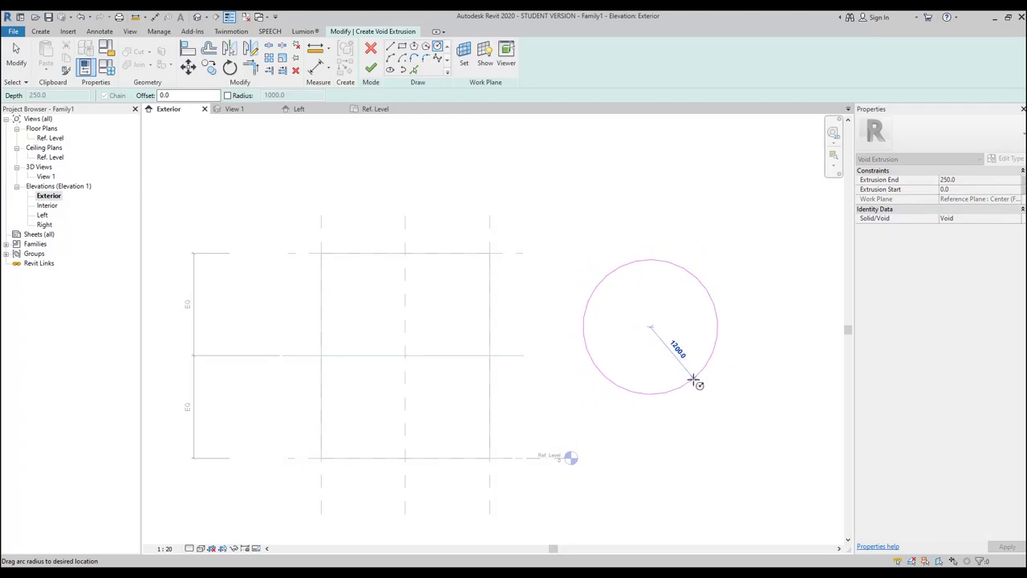
pyautogui.click(695, 378)
pyautogui.press('Escape')
pyautogui.click(718, 342)
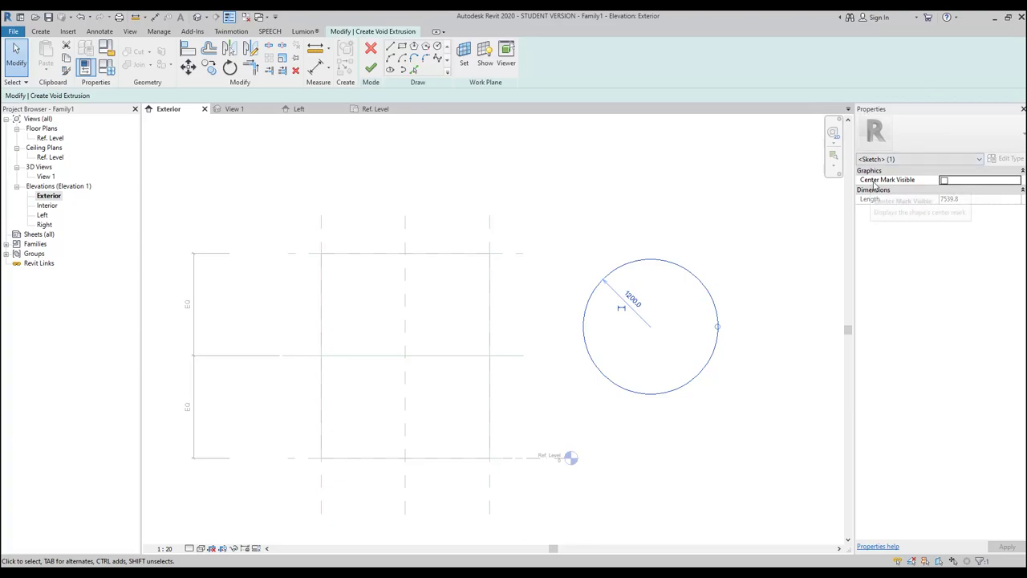
pyautogui.click(944, 180)
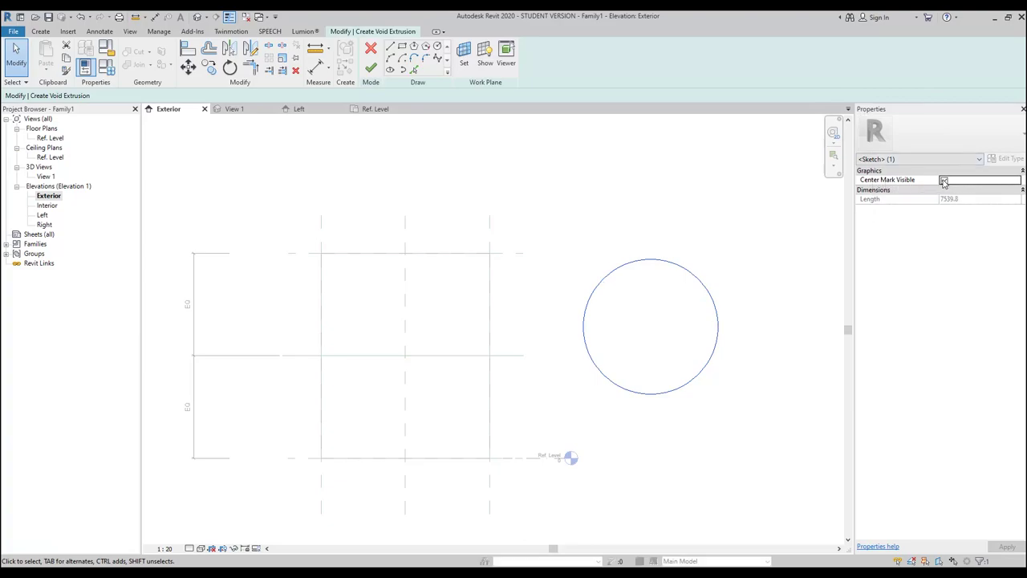
pyautogui.click(726, 309)
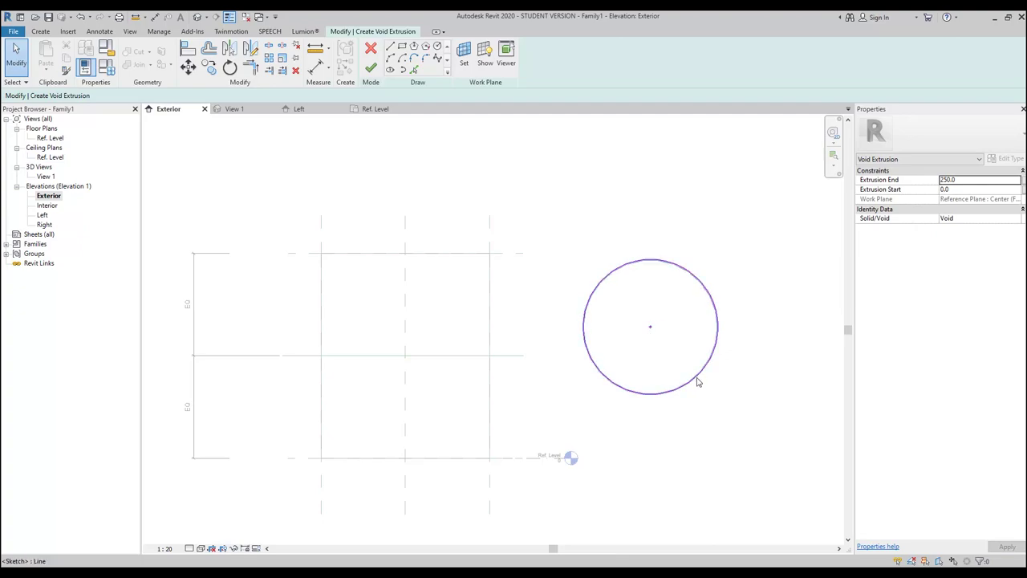
# - Align the circle's centre to the vertical centre plane and mid-height reference line, then finish
pyautogui.press('a')
pyautogui.press('l')
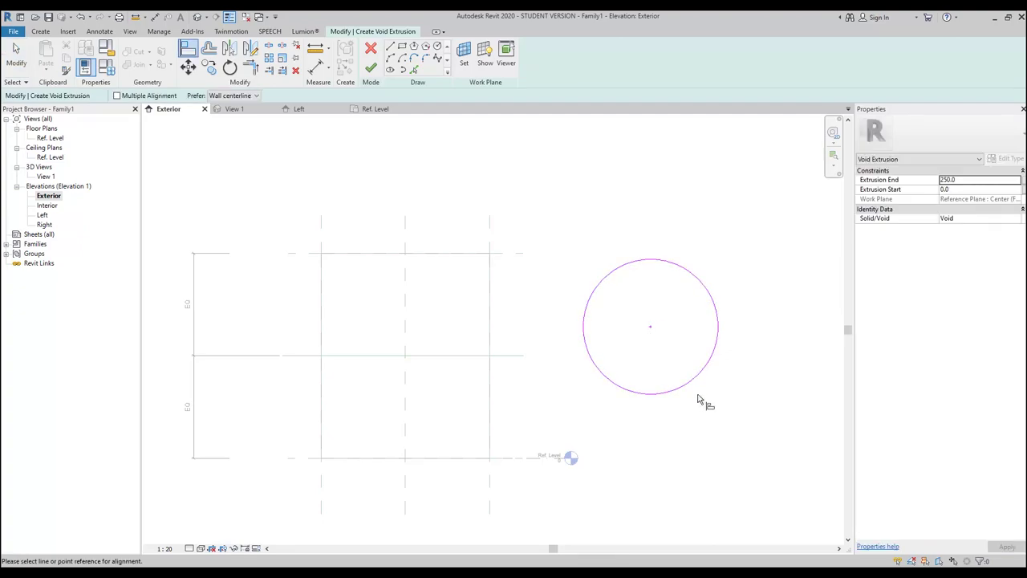
pyautogui.click(406, 331)
pyautogui.click(650, 326)
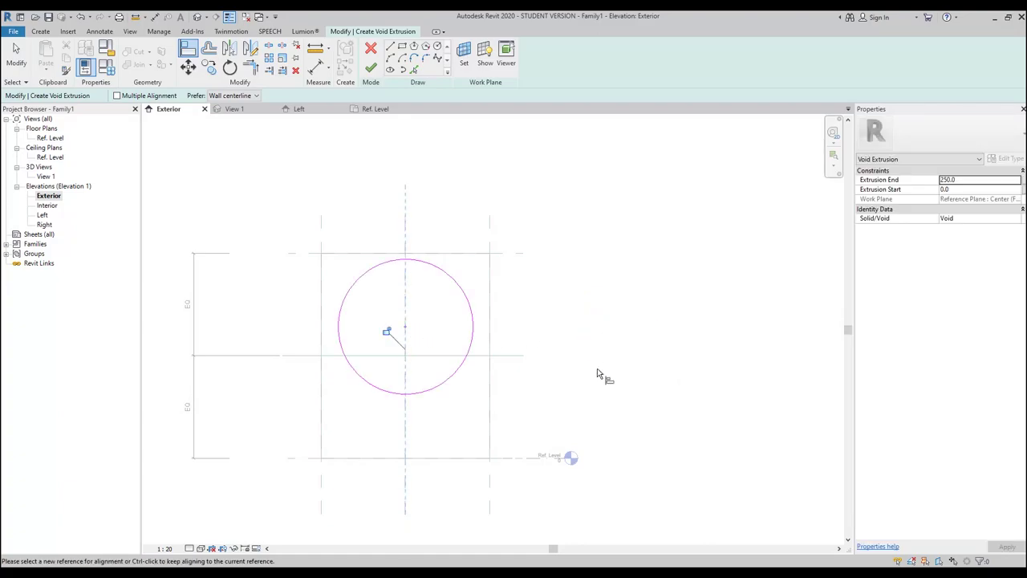
pyautogui.click(428, 356)
pyautogui.click(407, 329)
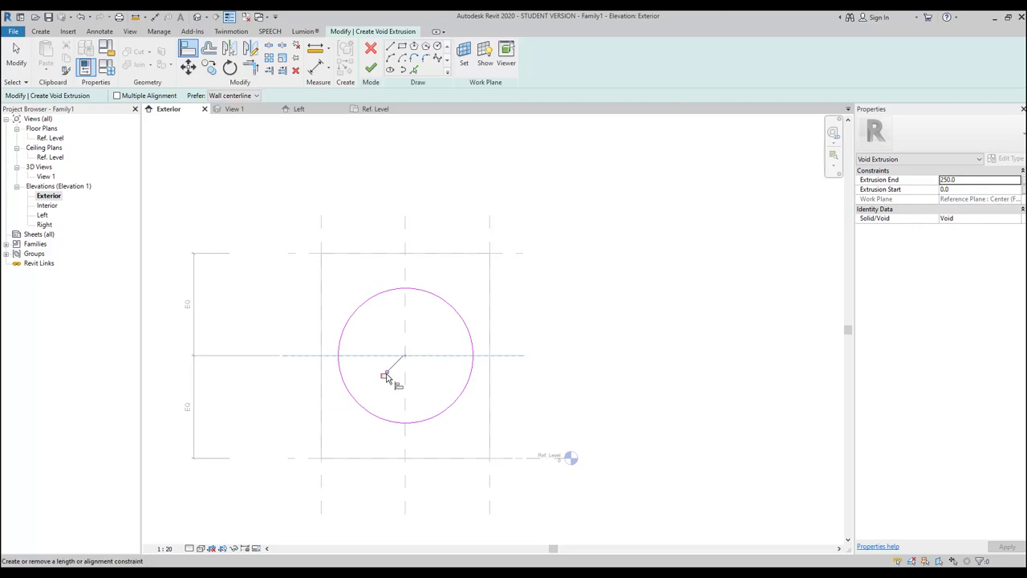
pyautogui.press('Escape')
pyautogui.press('Escape')
pyautogui.moveTo(241, 300); pyautogui.dragTo(333, 307, button='middle')
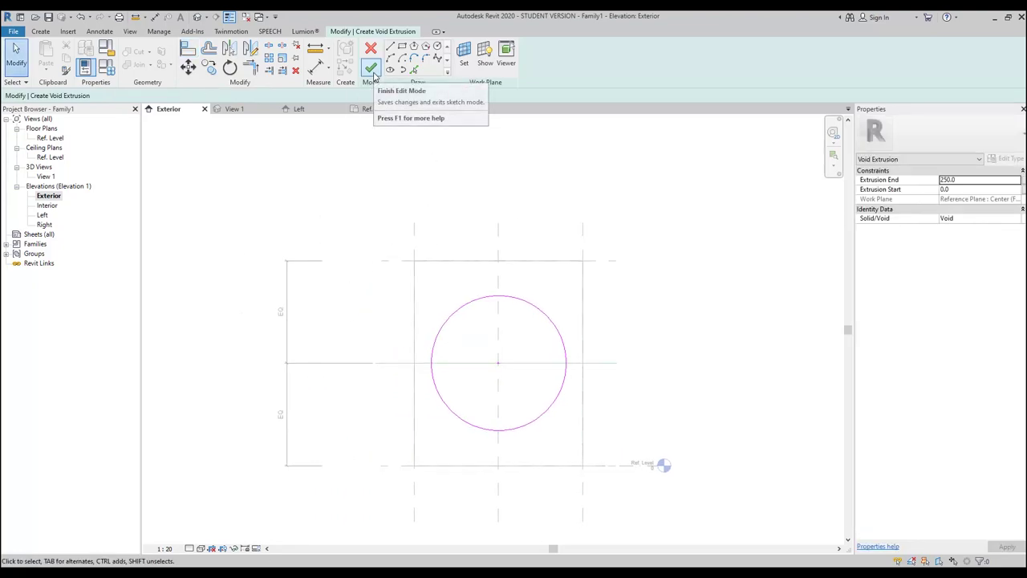
pyautogui.click(372, 72)
# - Raise the Top reference plane to confirm the void follows it
pyautogui.click(360, 286)
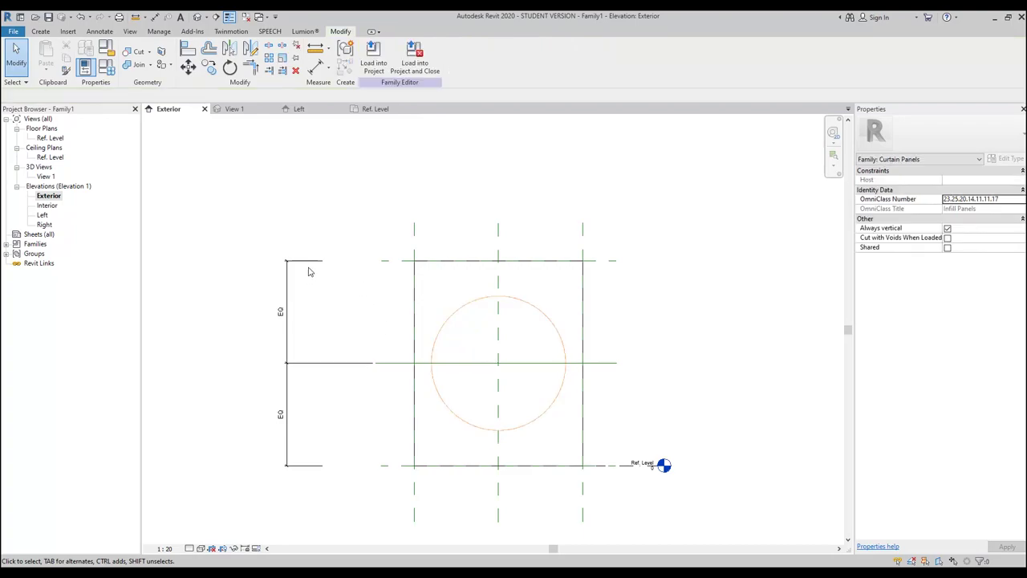
pyautogui.click(383, 260)
pyautogui.moveTo(393, 260); pyautogui.dragTo(390, 183)
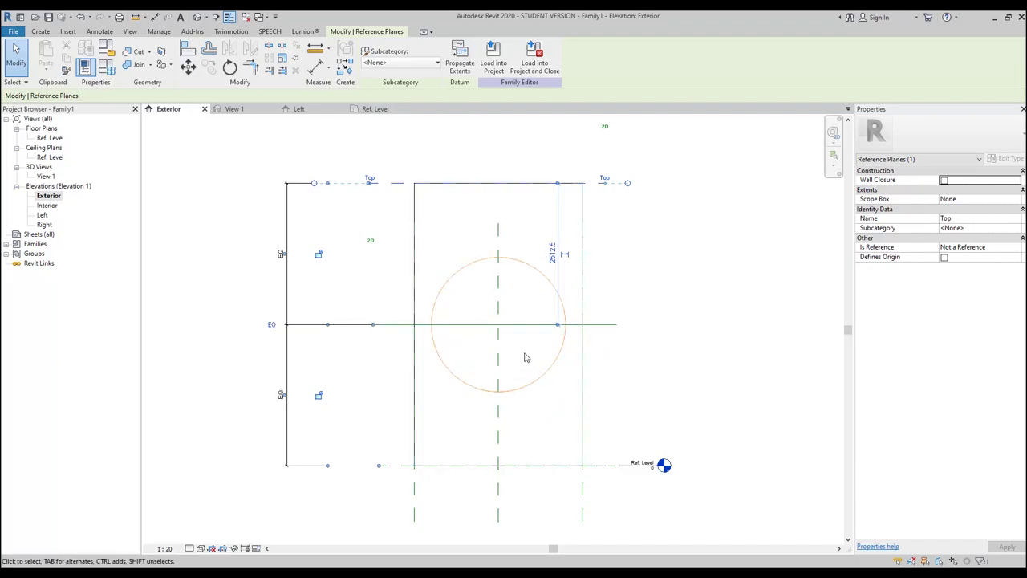
pyautogui.moveTo(652, 300); pyautogui.dragTo(633, 282, button='middle')
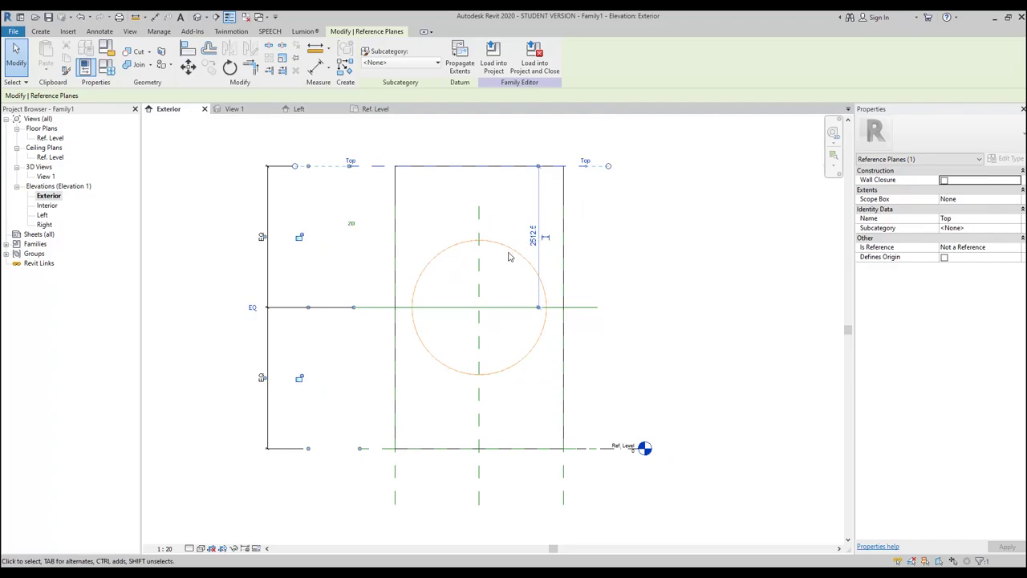
# - Set the void's Extrusion Start to -2500, check the hole in 3D, and reselect the void
pyautogui.click(508, 250)
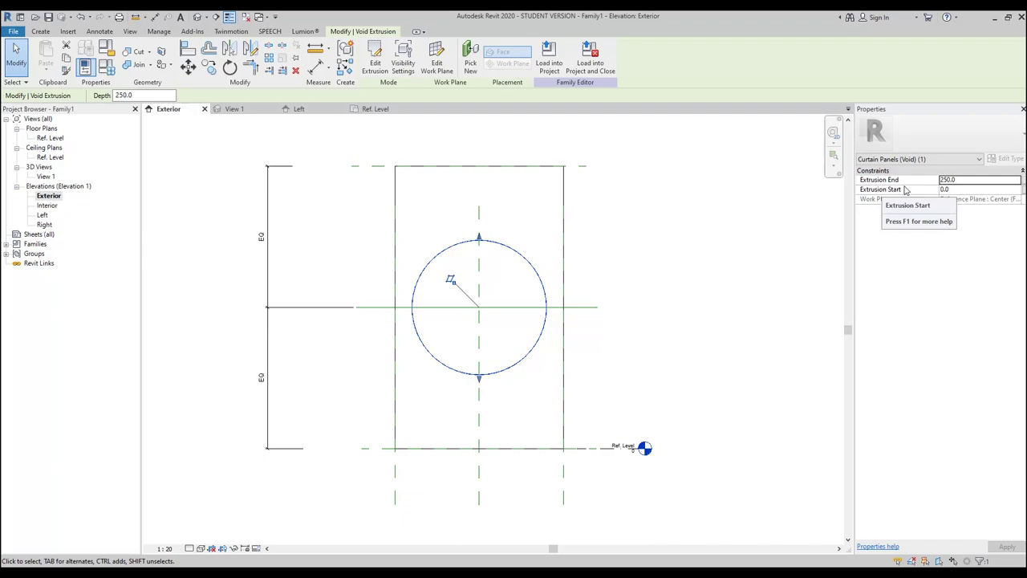
pyautogui.click(956, 189)
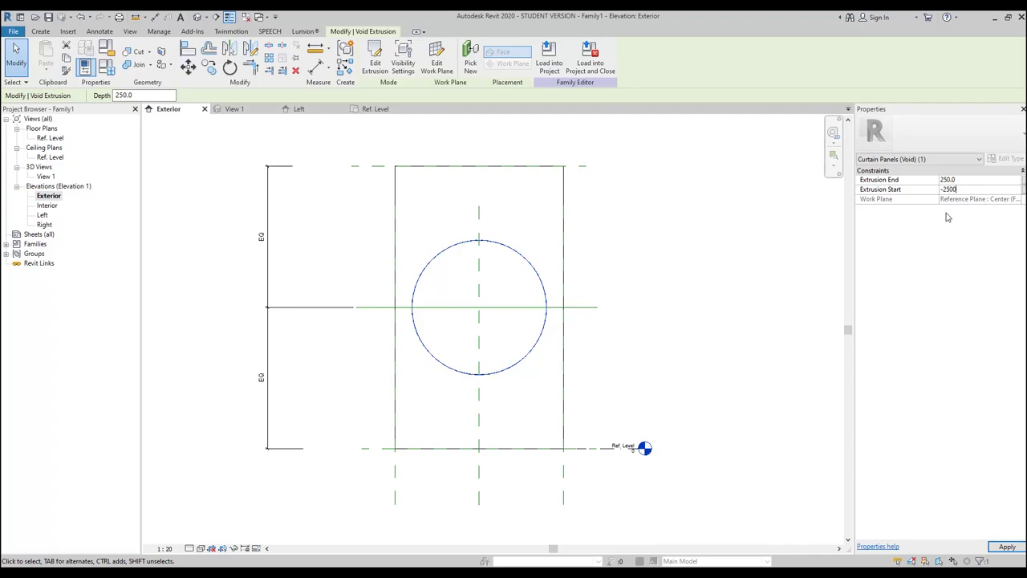
pyautogui.click(746, 237)
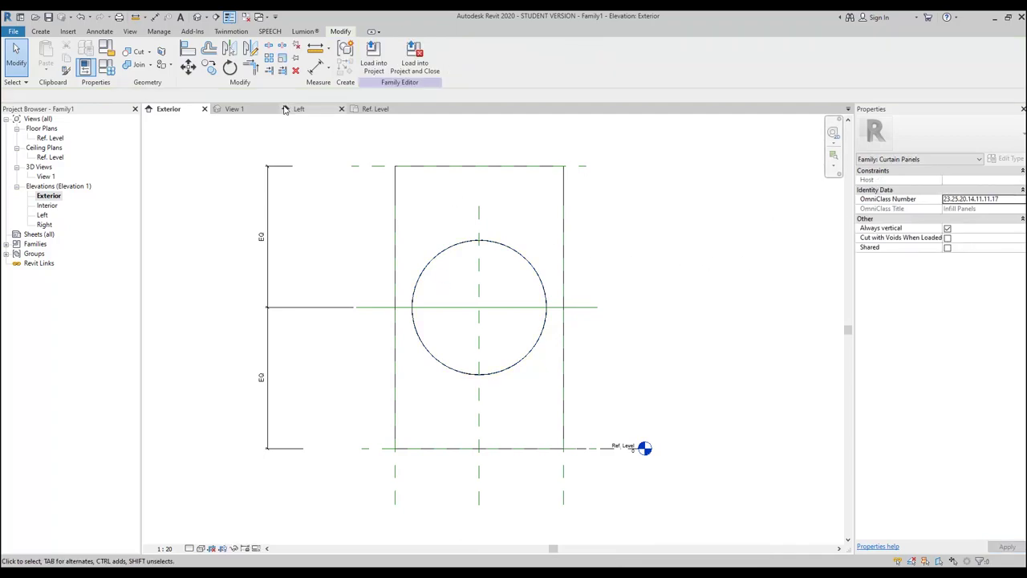
pyautogui.click(195, 20)
pyautogui.keyDown('shift'); pyautogui.moveTo(699, 394); pyautogui.dragTo(395, 265, button='middle'); pyautogui.keyUp('shift')
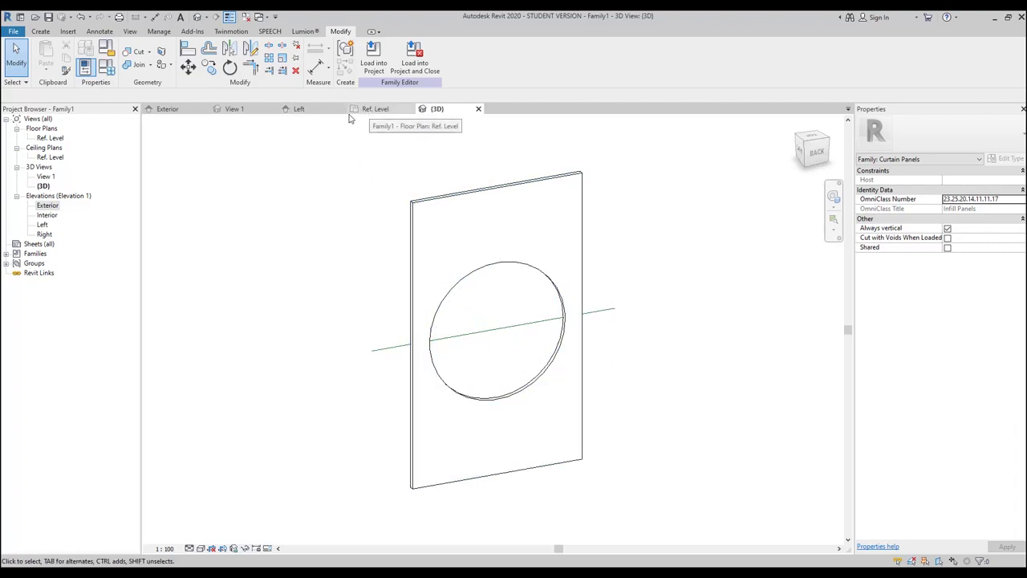
pyautogui.click(167, 109)
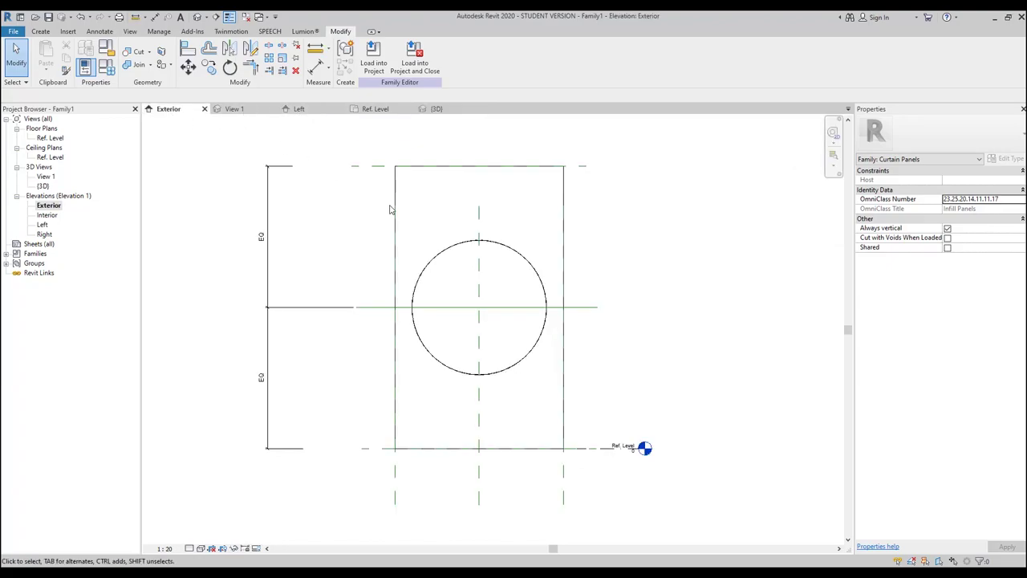
pyautogui.click(431, 271)
# - Label the void circle's 1200 radius dimension with a new instance parameter Radius and finish the sketch
pyautogui.doubleClick(431, 273)
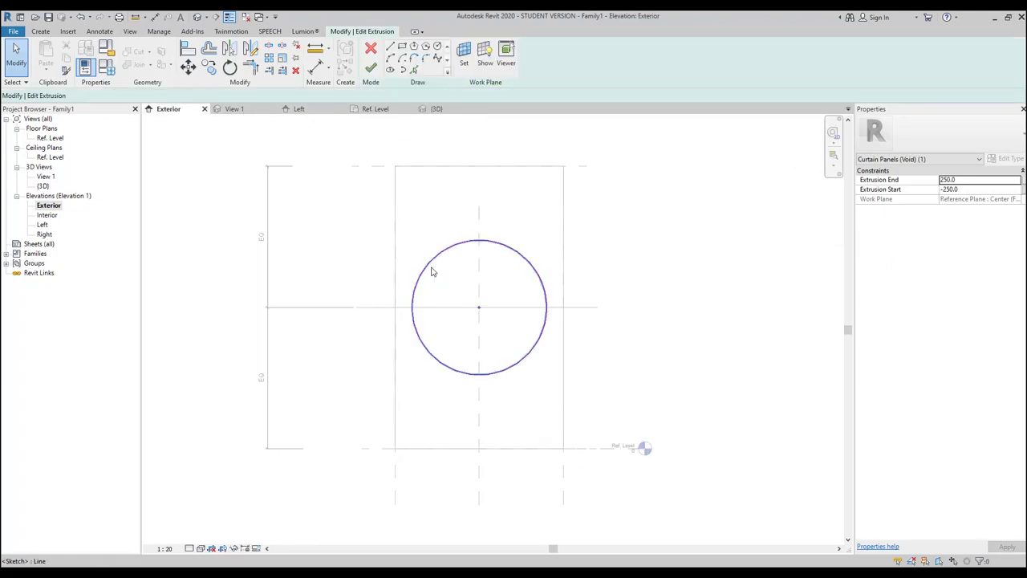
pyautogui.click(443, 251)
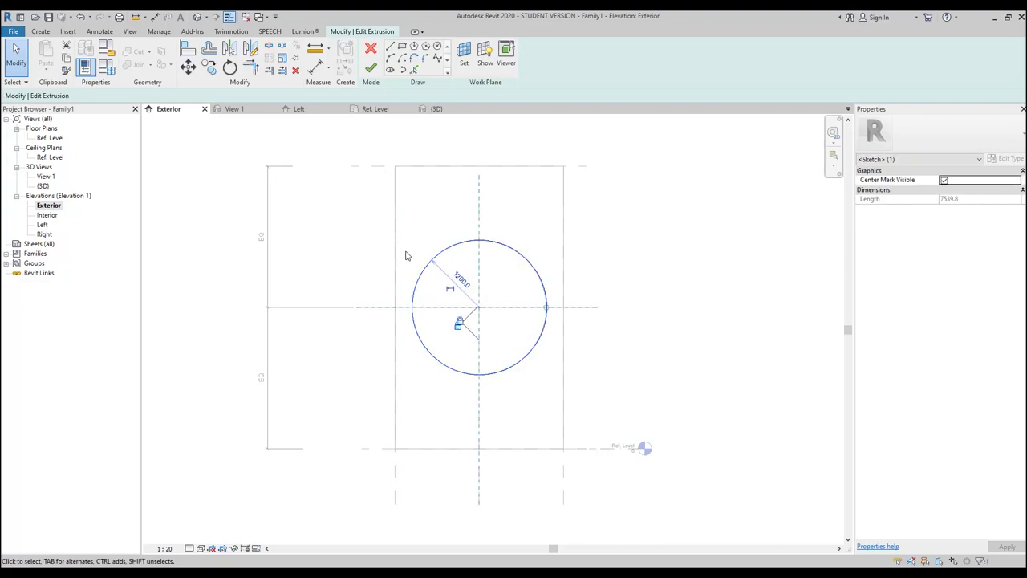
pyautogui.scroll(2, 459, 279)
pyautogui.click(447, 297)
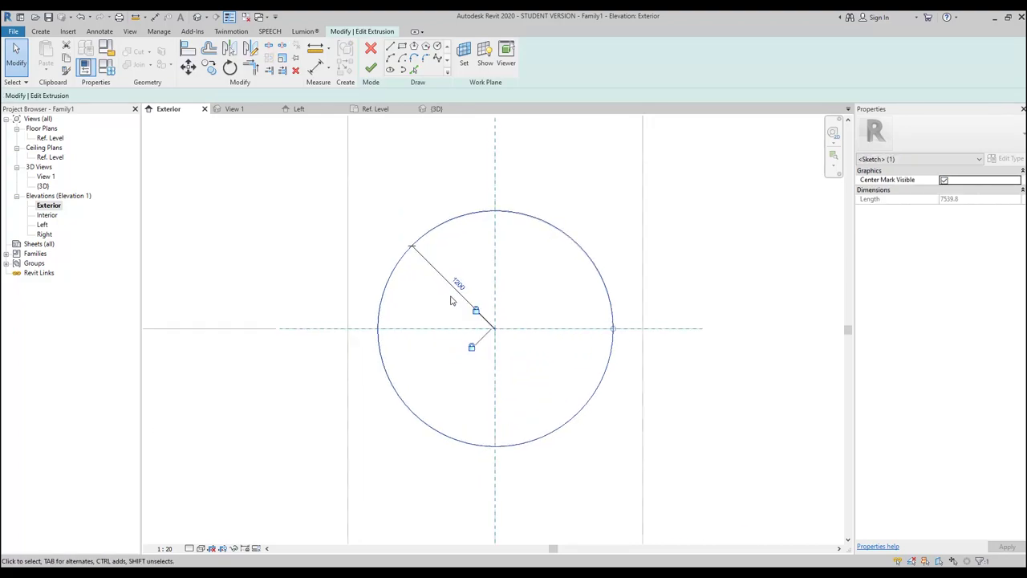
pyautogui.click(457, 281)
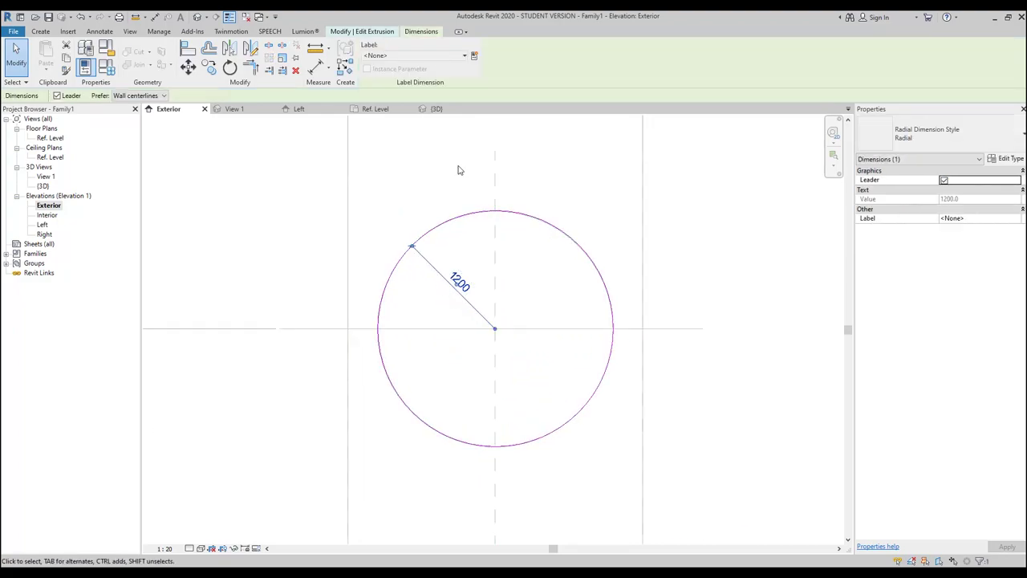
pyautogui.click(474, 56)
pyautogui.write('Radius')
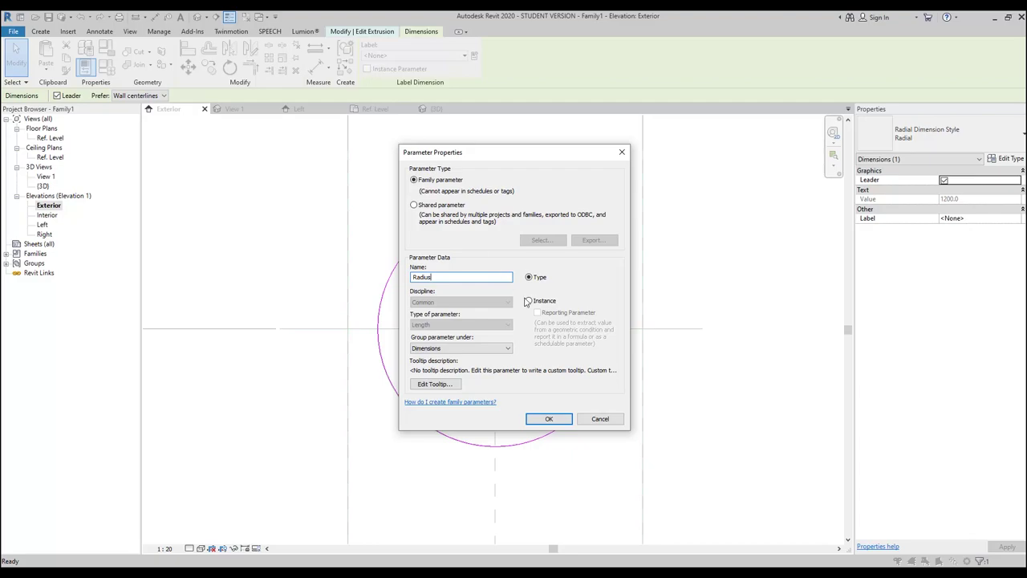
pyautogui.click(528, 300)
pyautogui.click(559, 425)
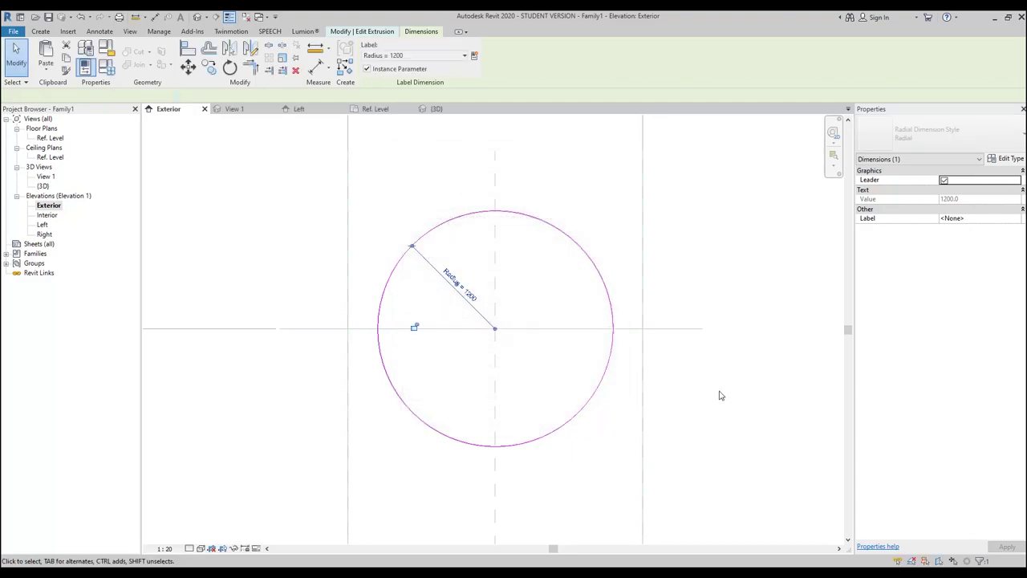
pyautogui.press('Escape')
pyautogui.press('Escape')
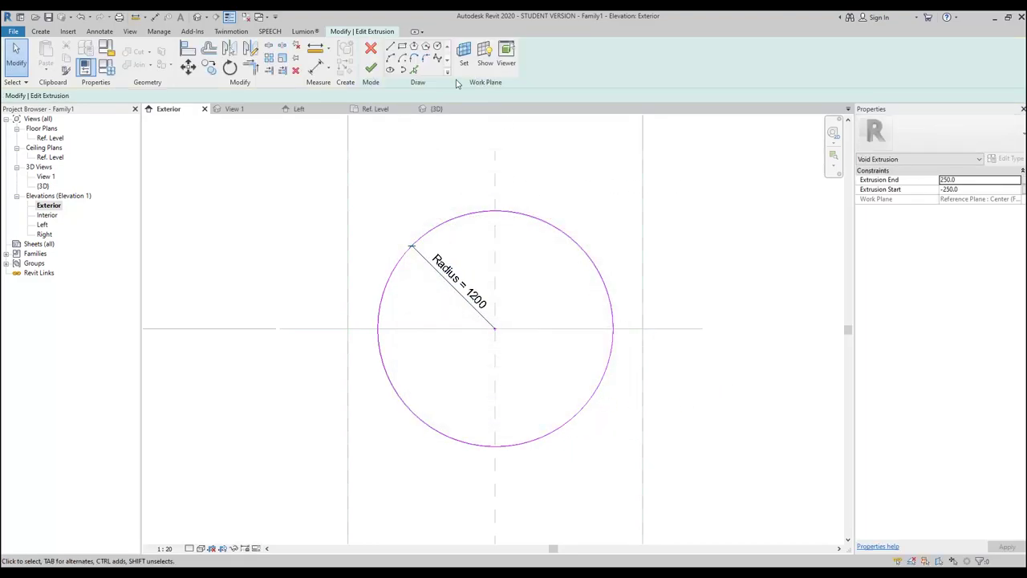
pyautogui.click(370, 69)
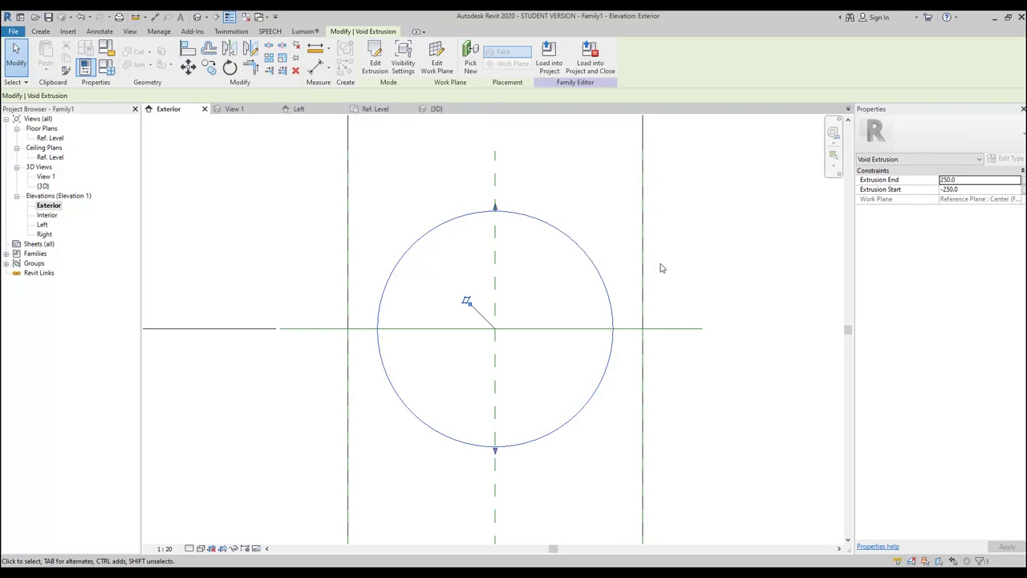
# - Set the family's Radius (default) to 600 and close every view except the Exterior elevation
pyautogui.click(85, 69)
pyautogui.moveTo(450, 138); pyautogui.dragTo(146, 119)
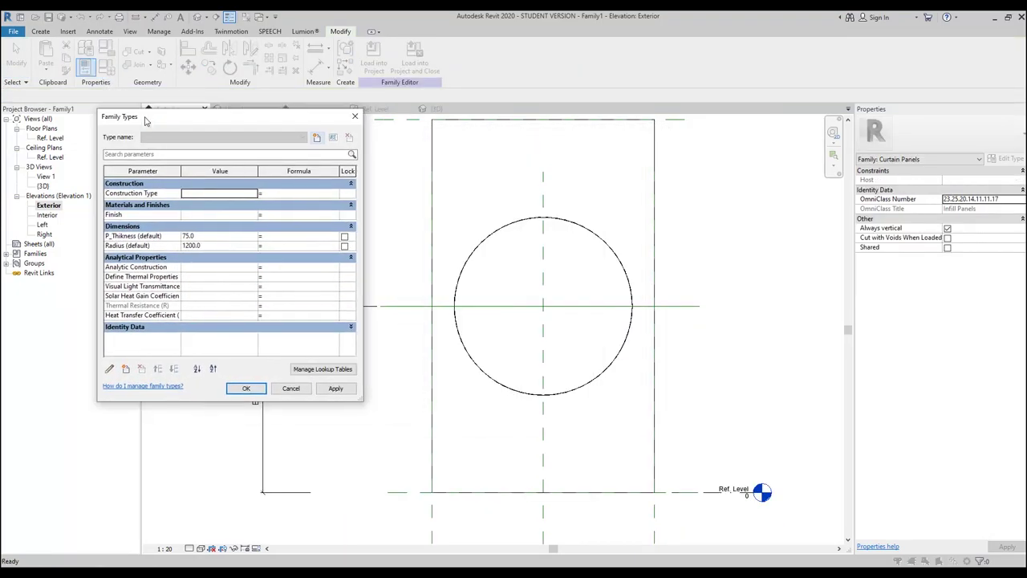
pyautogui.click(220, 246)
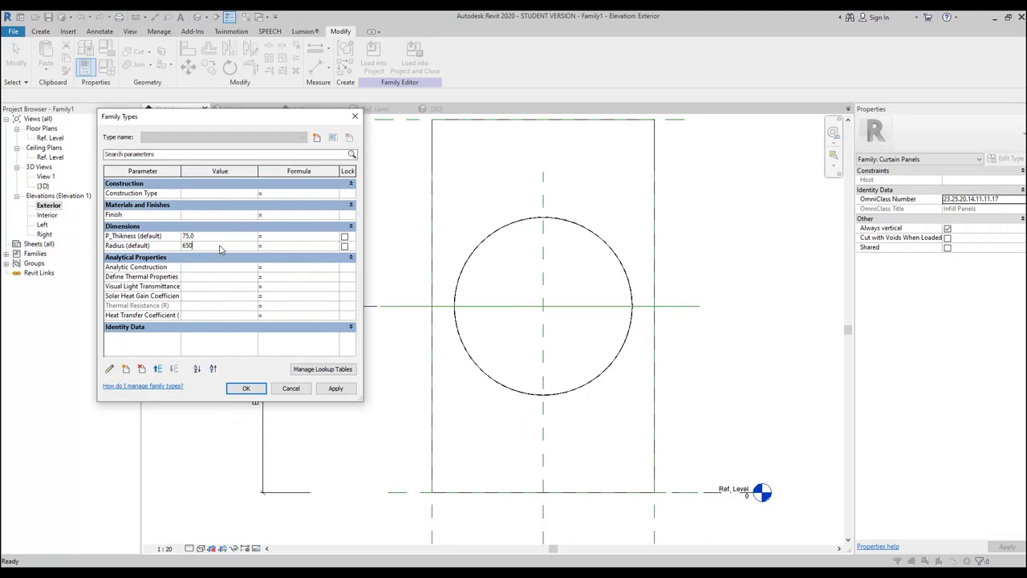
pyautogui.click(246, 389)
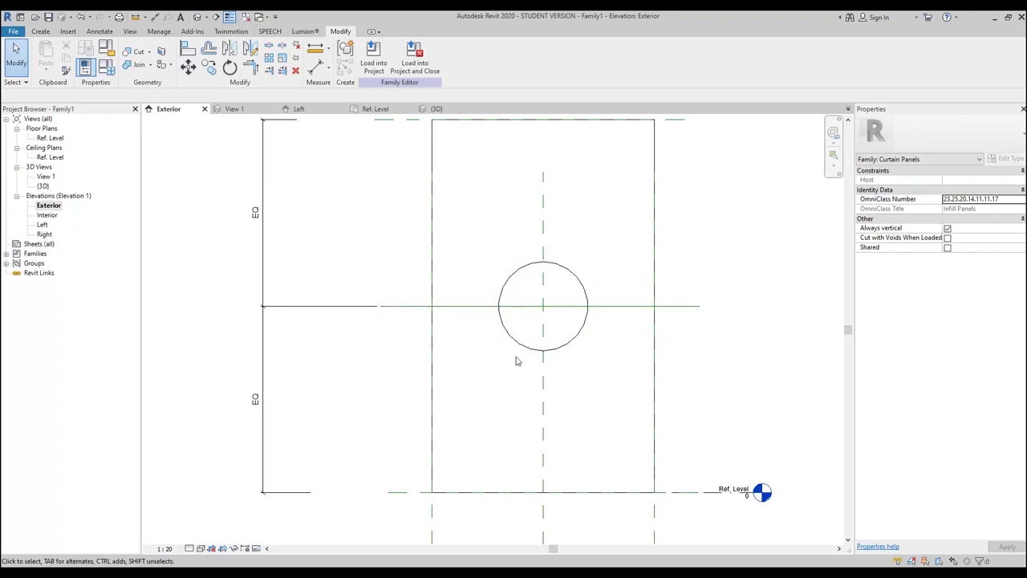
pyautogui.click(246, 17)
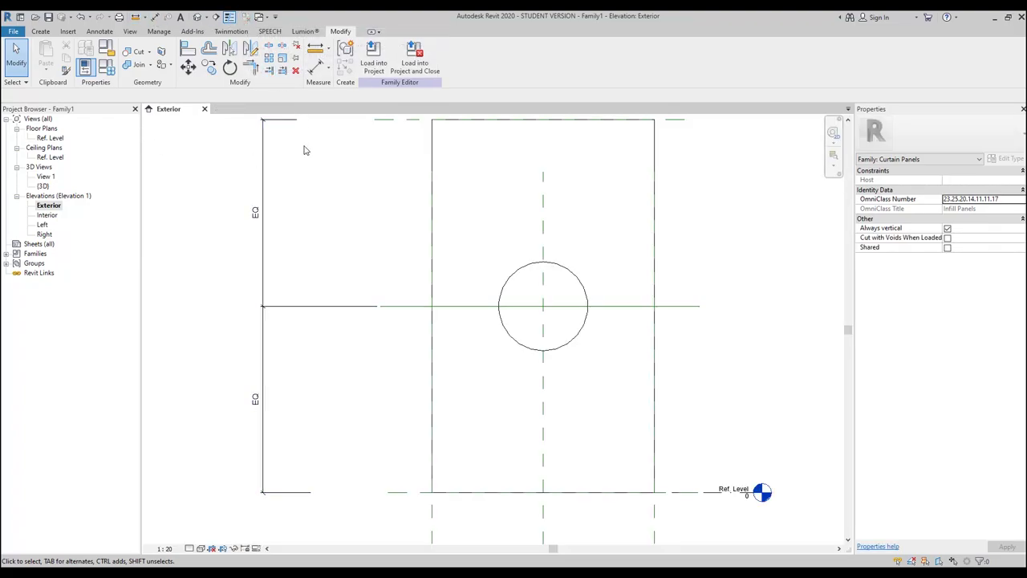
pyautogui.moveTo(347, 171); pyautogui.dragTo(322, 158, button='middle')
# - Create a new project from the Architectural Template
pyautogui.click(13, 31)
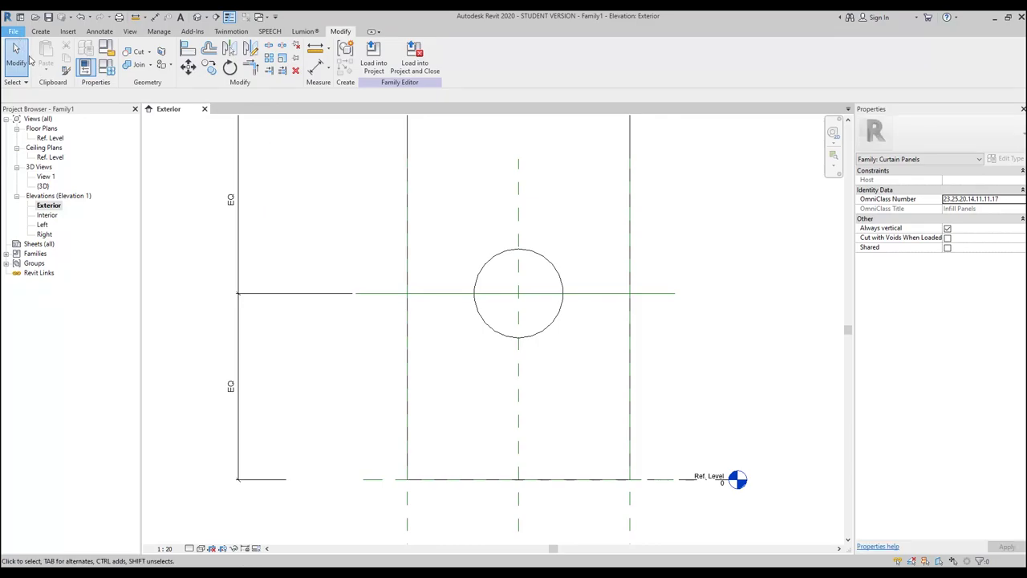
pyautogui.moveTo(66, 75)
pyautogui.click(121, 68)
pyautogui.click(446, 273)
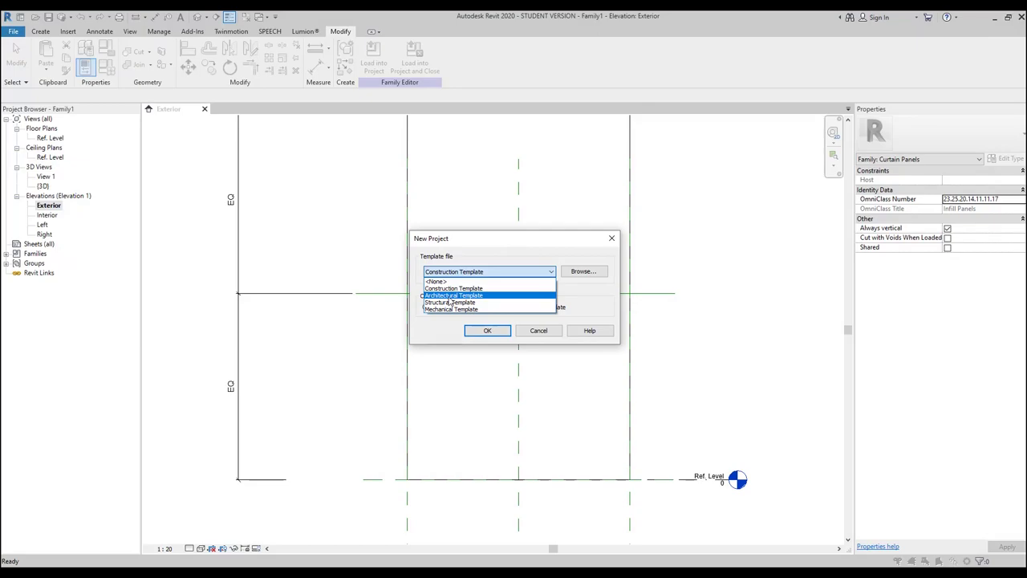
pyautogui.click(452, 301)
pyautogui.click(487, 331)
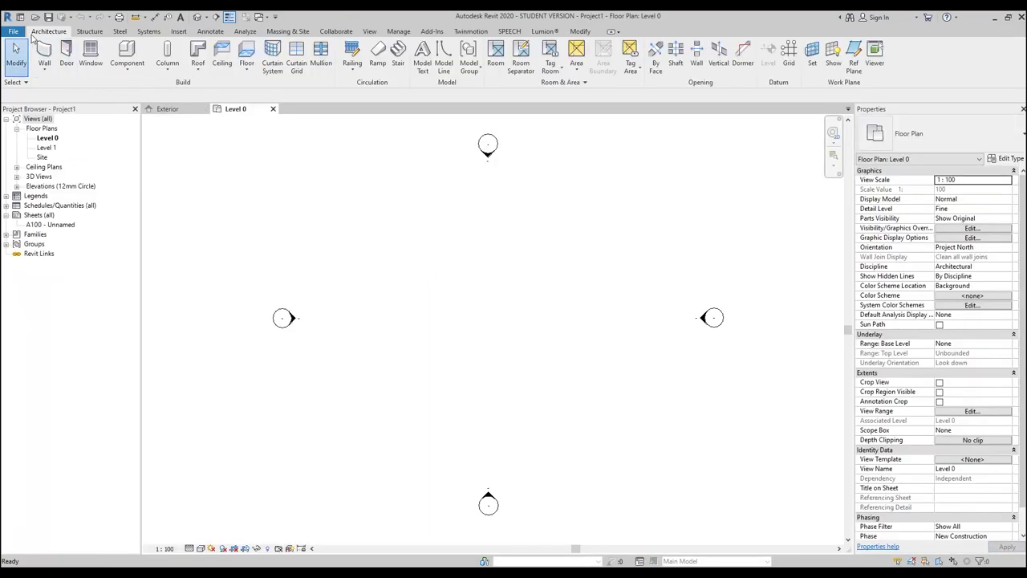
# - Draw a Curtain_Wall-Exterior_Glazing wall ending at the right grid marker
pyautogui.press('w')
pyautogui.press('a')
pyautogui.click(939, 133)
pyautogui.scroll(-5, 886, 303)
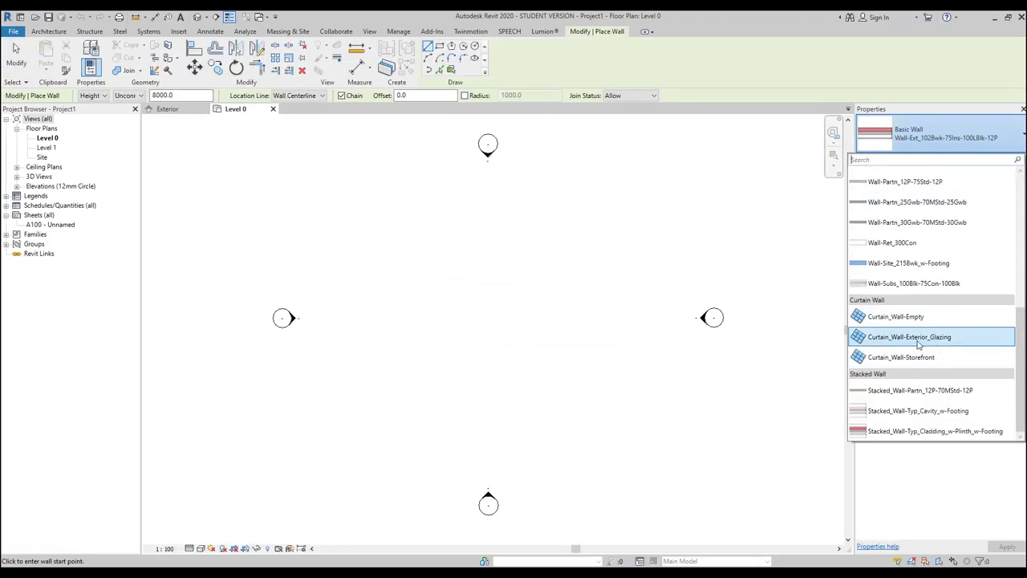
pyautogui.click(931, 338)
pyautogui.click(410, 313)
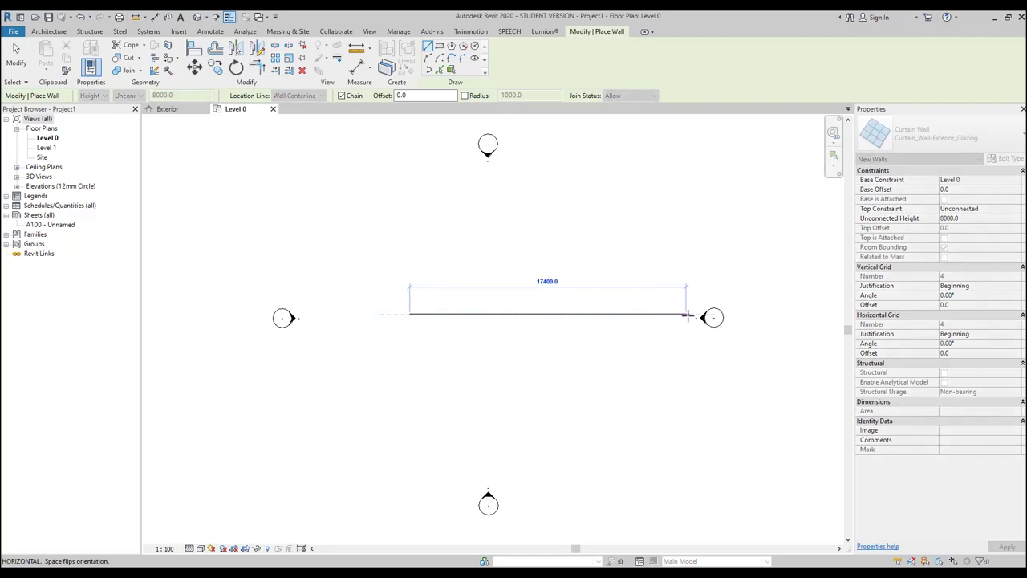
pyautogui.click(689, 314)
pyautogui.press('Escape')
pyautogui.press('Escape')
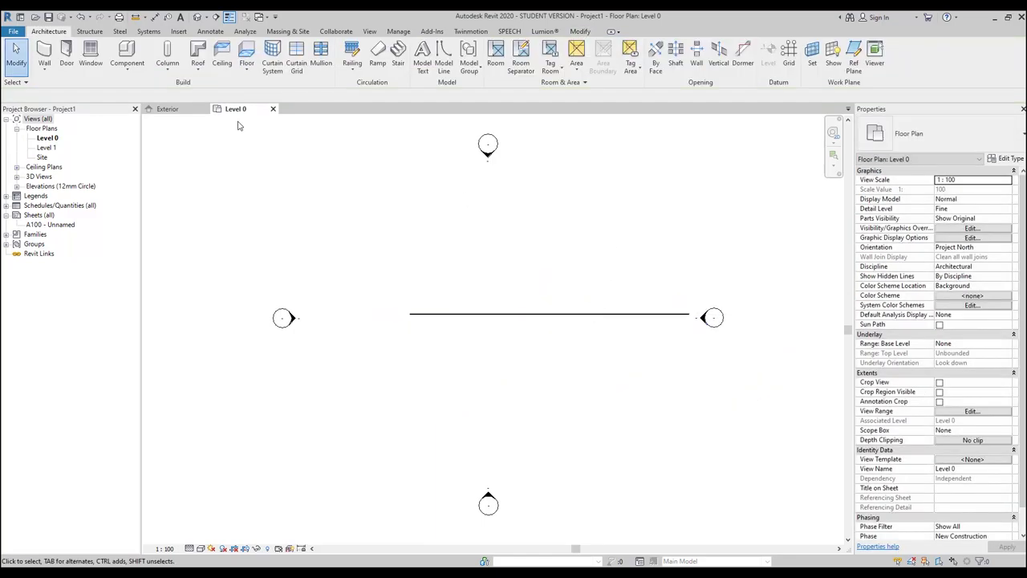
# - In the default 3D view, raise the curtain wall's top to about 28500
pyautogui.click(197, 17)
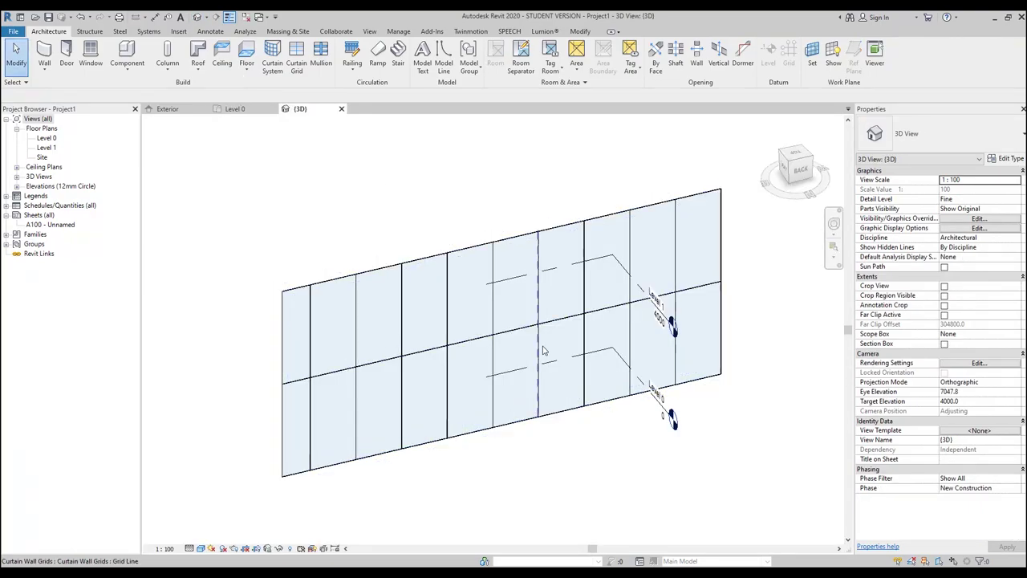
pyautogui.scroll(-5, 544, 333)
pyautogui.keyDown('shift'); pyautogui.moveTo(544, 333); pyautogui.dragTo(514, 330, button='middle'); pyautogui.keyUp('shift')
pyautogui.click(502, 329)
pyautogui.press('Escape')
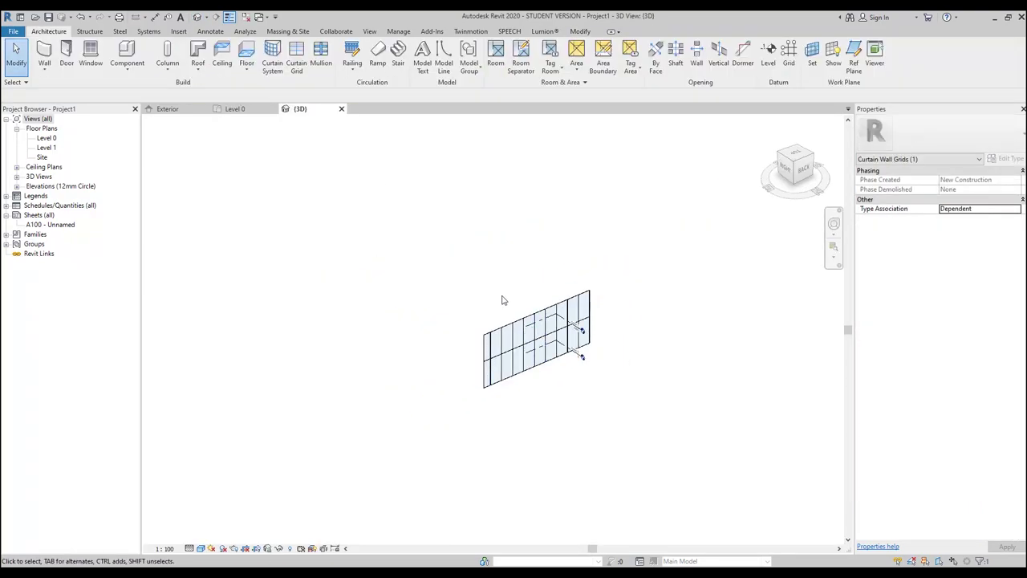
pyautogui.click(502, 330)
pyautogui.moveTo(539, 311); pyautogui.dragTo(554, 173)
pyautogui.click(699, 298)
# - Stretch the curtain wall to 40000 long and reselect it
pyautogui.click(482, 299)
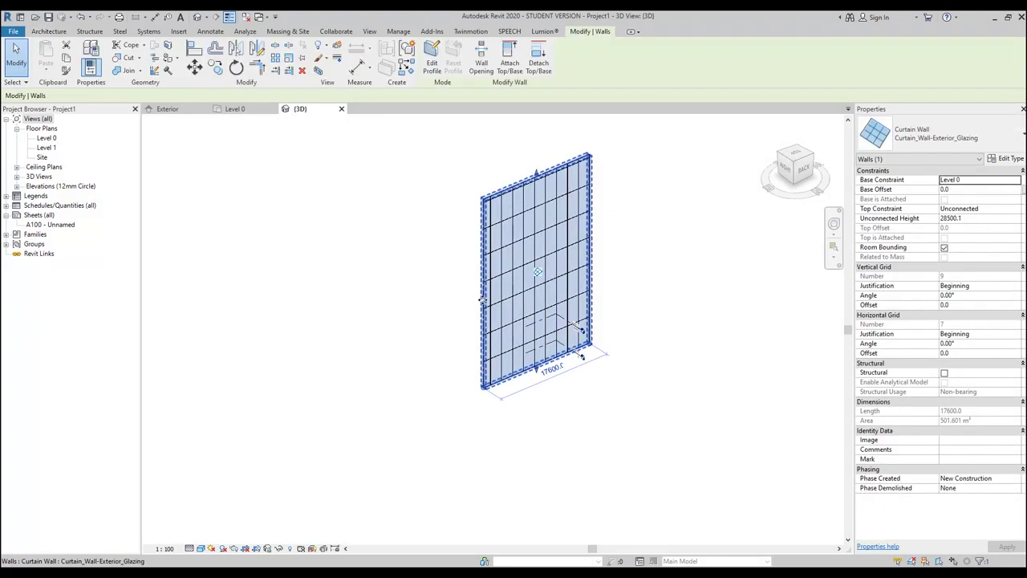
pyautogui.press('r')
pyautogui.press('s')
pyautogui.click(582, 354)
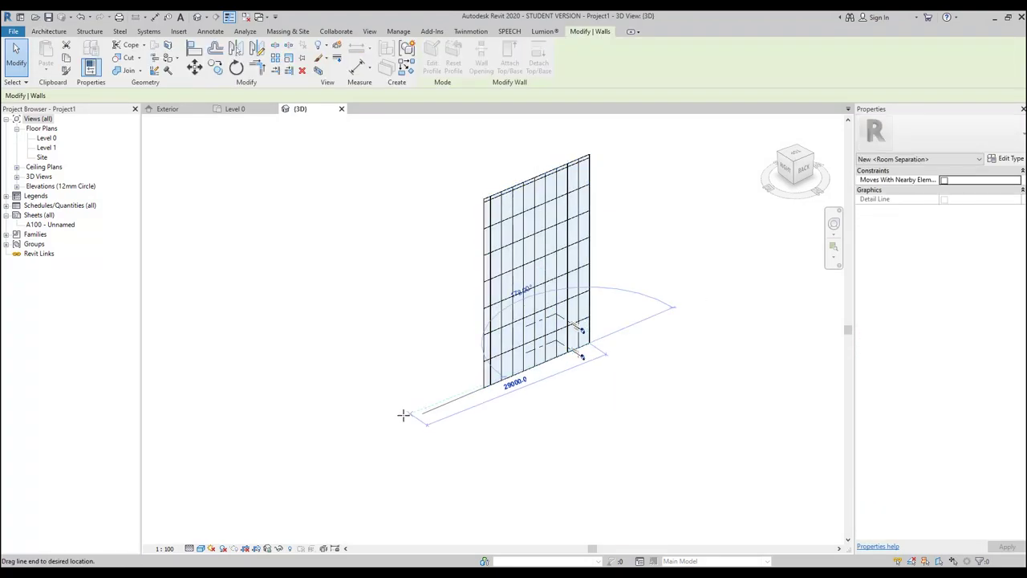
pyautogui.click(348, 444)
pyautogui.press('Escape')
pyautogui.press('Escape')
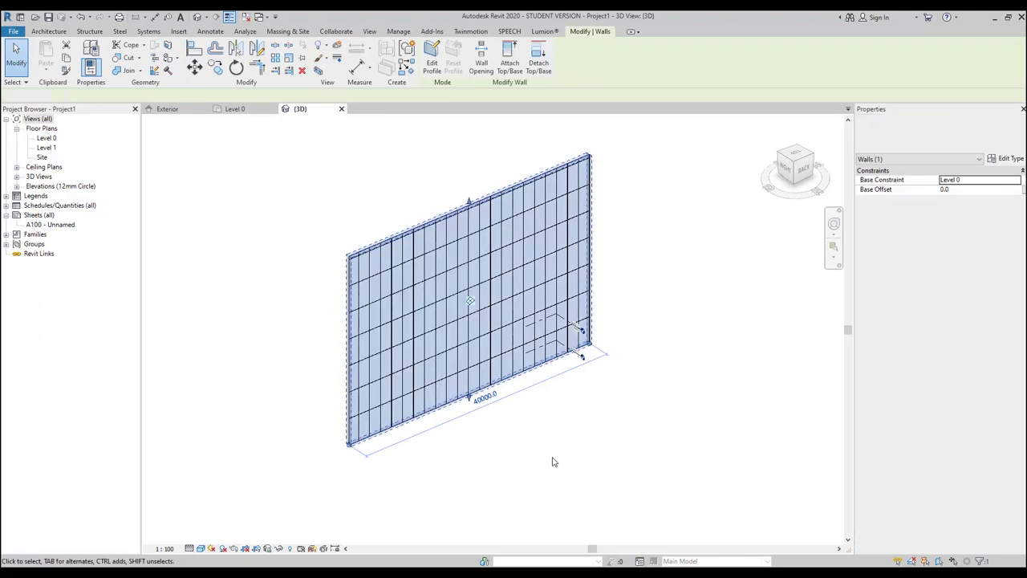
pyautogui.moveTo(559, 434); pyautogui.dragTo(531, 392, button='middle')
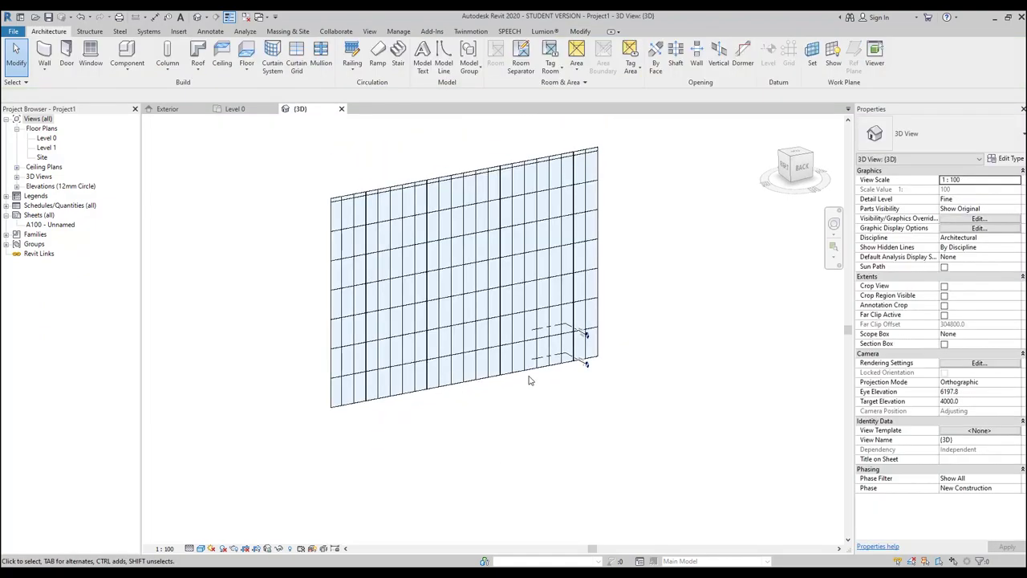
pyautogui.moveTo(543, 426)
pyautogui.keyDown('shift'); pyautogui.mouseDown(button='middle')
pyautogui.moveTo(572, 423)
pyautogui.moveTo(562, 436)
pyautogui.moveTo(552, 421)
pyautogui.mouseUp(button='middle'); pyautogui.keyUp('shift')
pyautogui.click(592, 345)
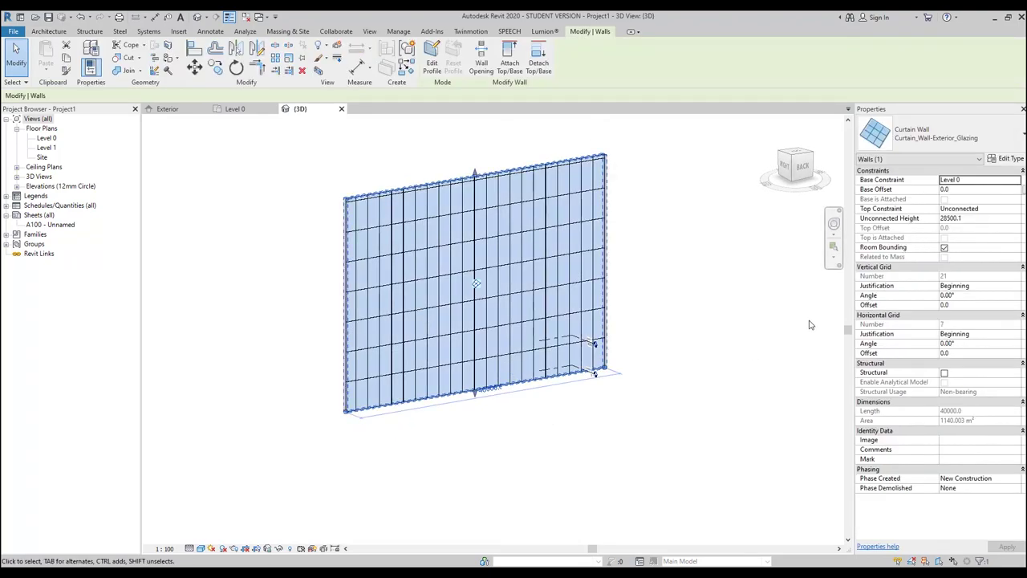
# - Set the curtain wall's vertical and horizontal grids to Fixed Number with 25 divisions
pyautogui.click(1018, 210)
pyautogui.click(1018, 209)
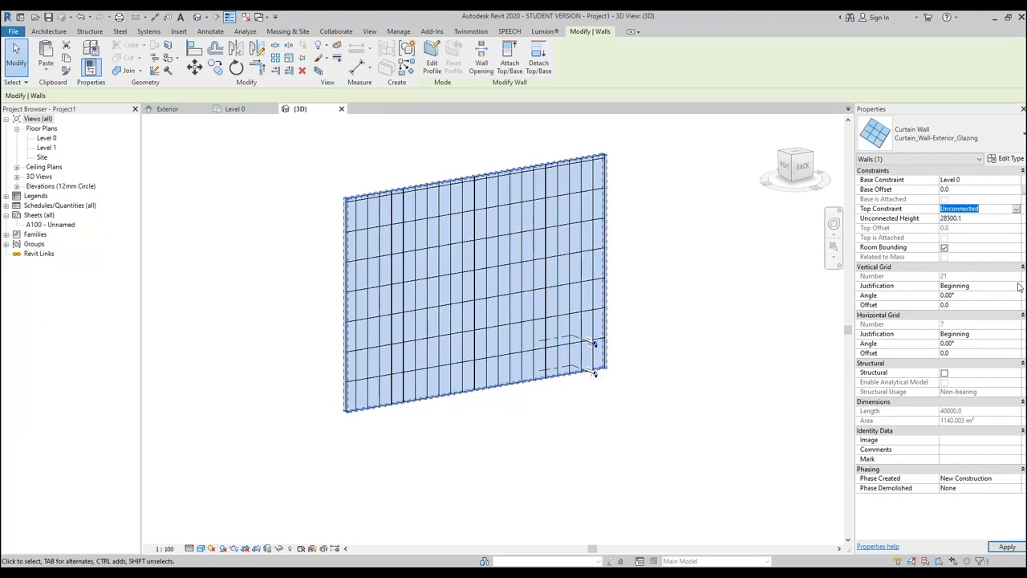
pyautogui.click(1008, 158)
pyautogui.click(891, 317)
pyautogui.click(906, 316)
pyautogui.click(863, 350)
pyautogui.click(891, 357)
pyautogui.click(906, 357)
pyautogui.click(794, 390)
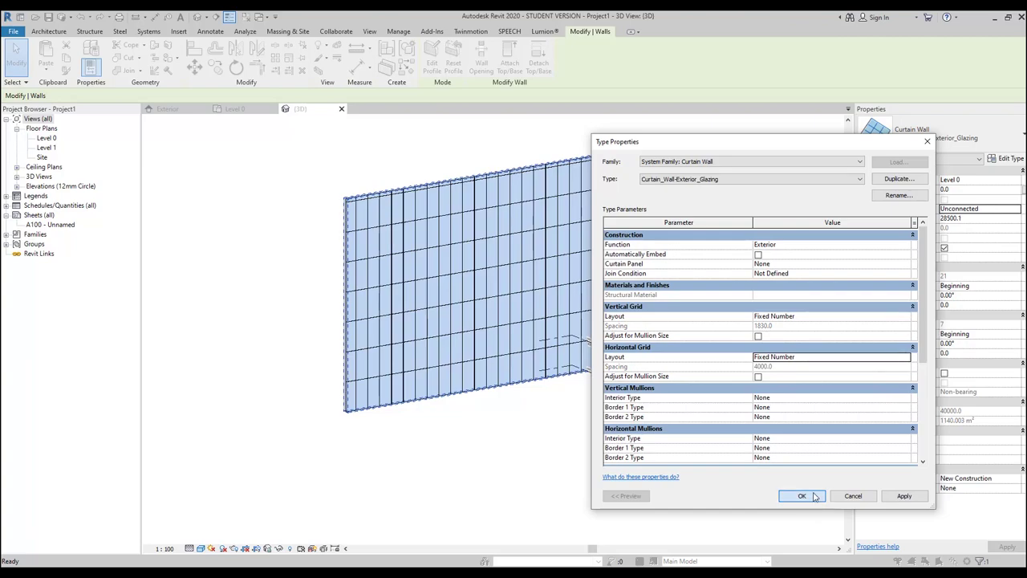
pyautogui.click(814, 498)
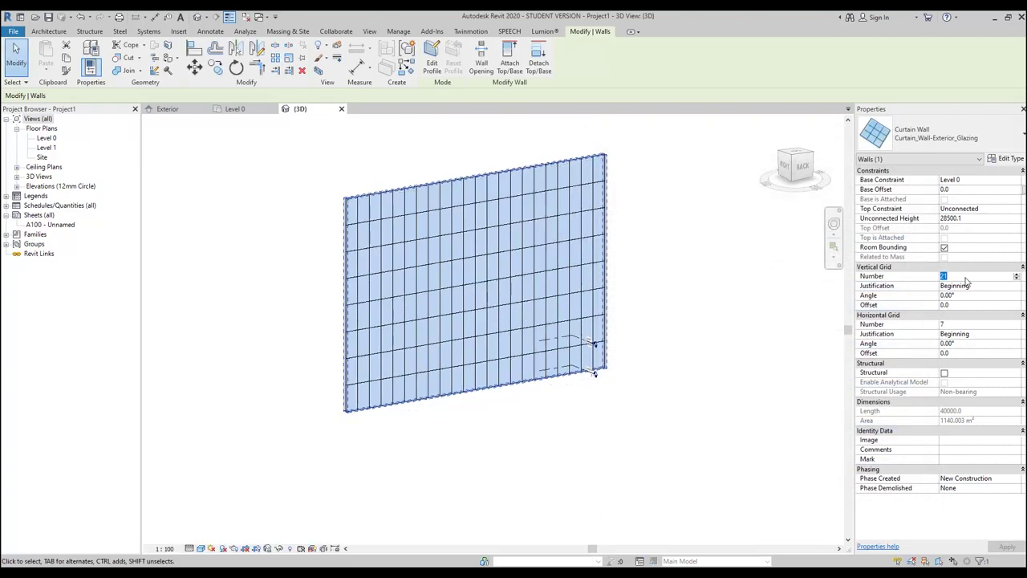
pyautogui.click(963, 325)
pyautogui.write('25')
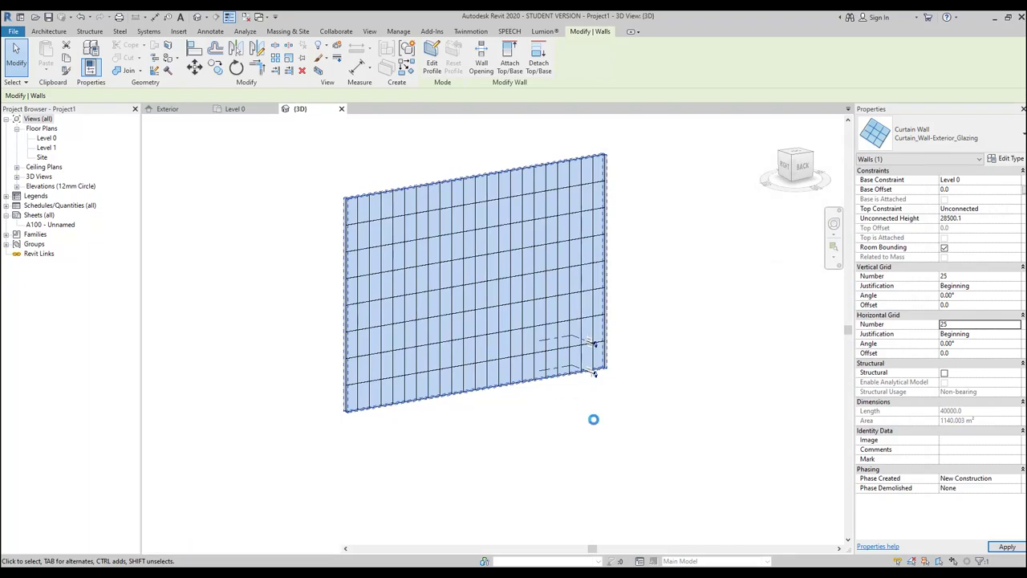
pyautogui.click(595, 417)
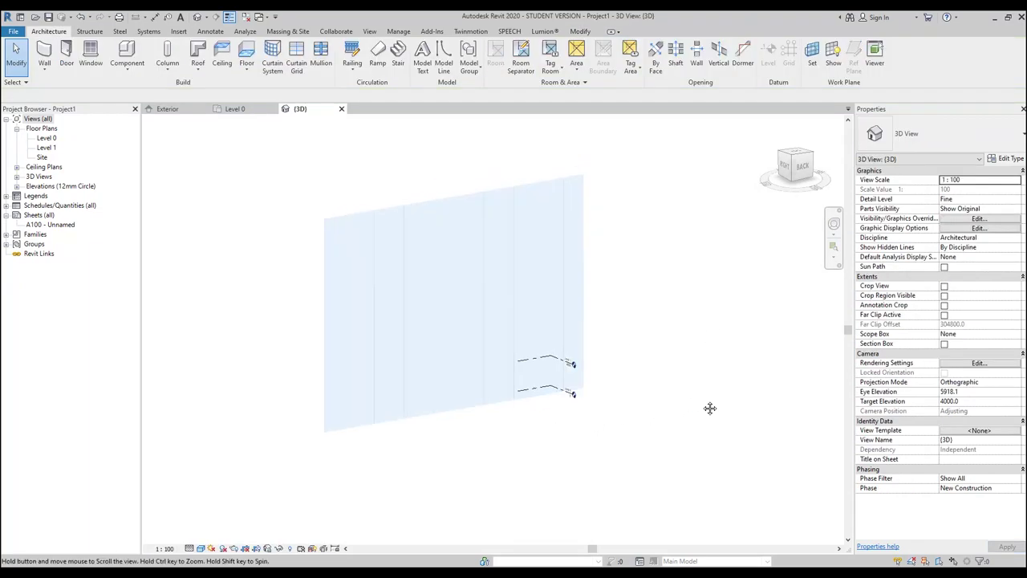
# - Load the Family1 circle panel into the project and open the curtain wall's type properties
pyautogui.click(273, 110)
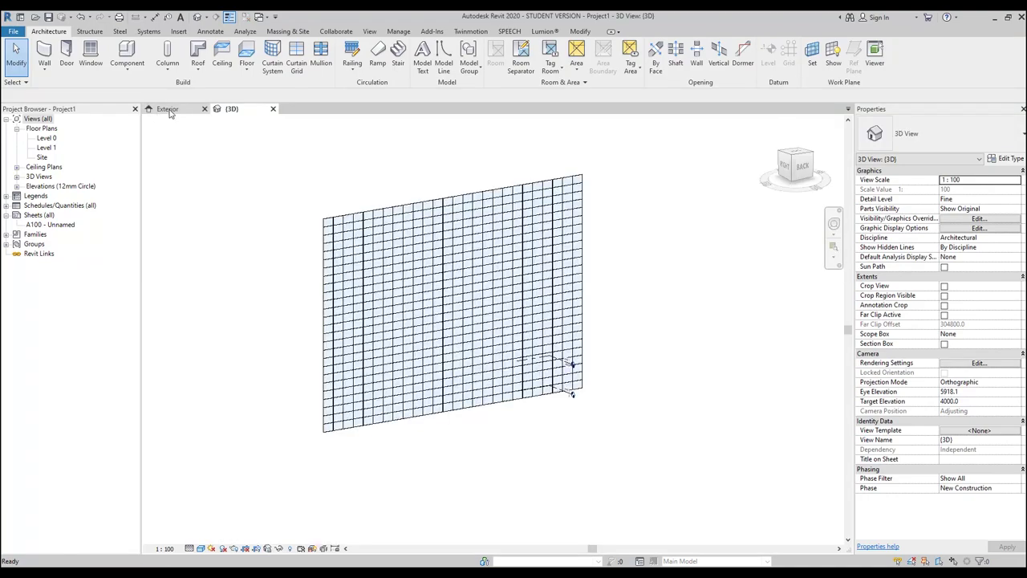
pyautogui.click(168, 108)
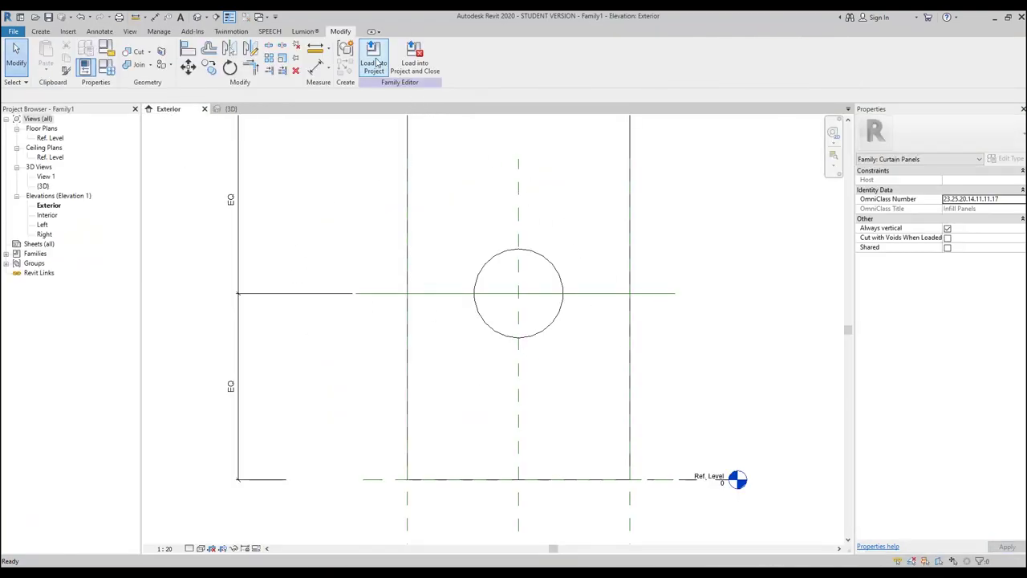
pyautogui.click(231, 108)
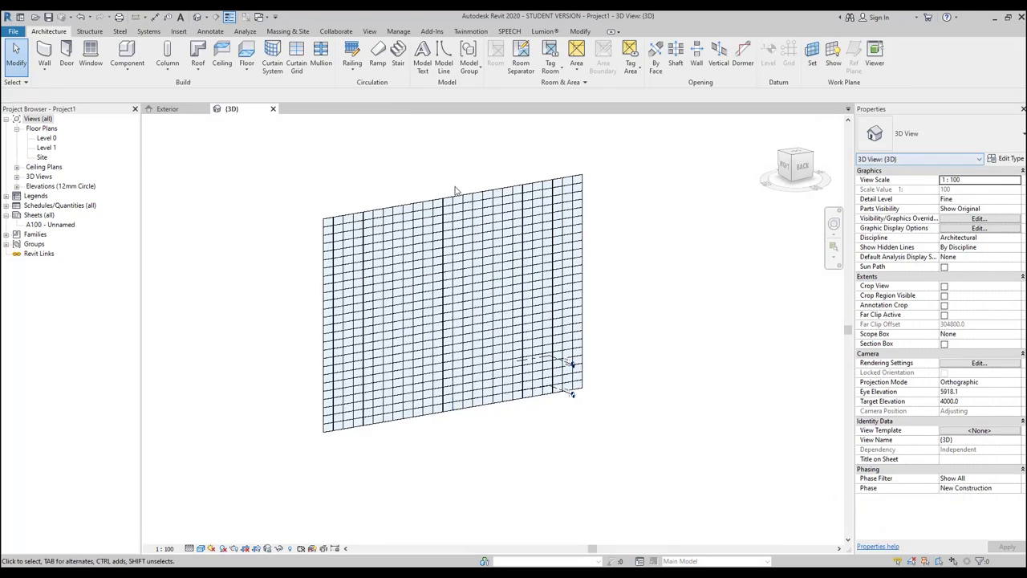
pyautogui.click(581, 305)
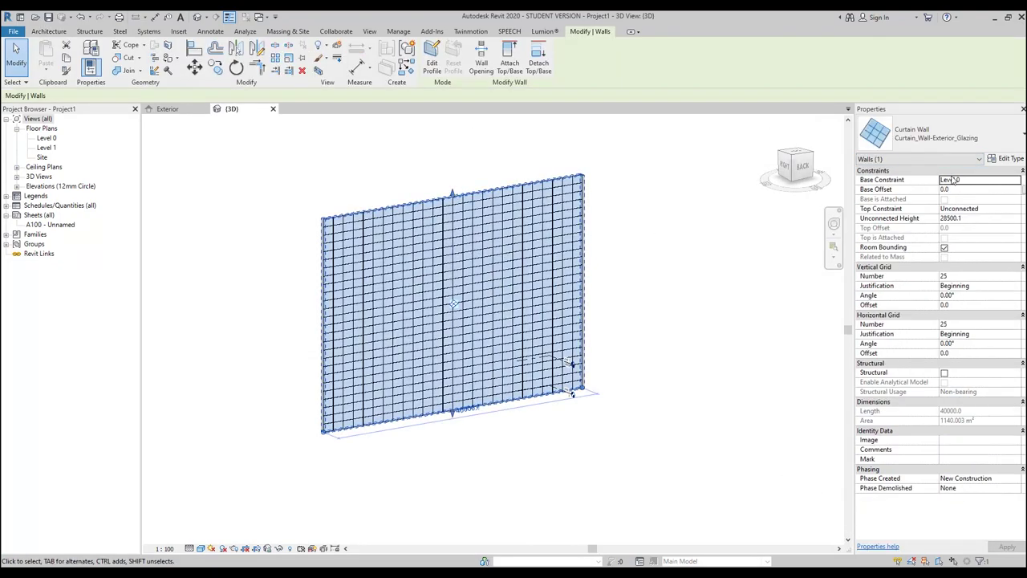
pyautogui.click(1008, 159)
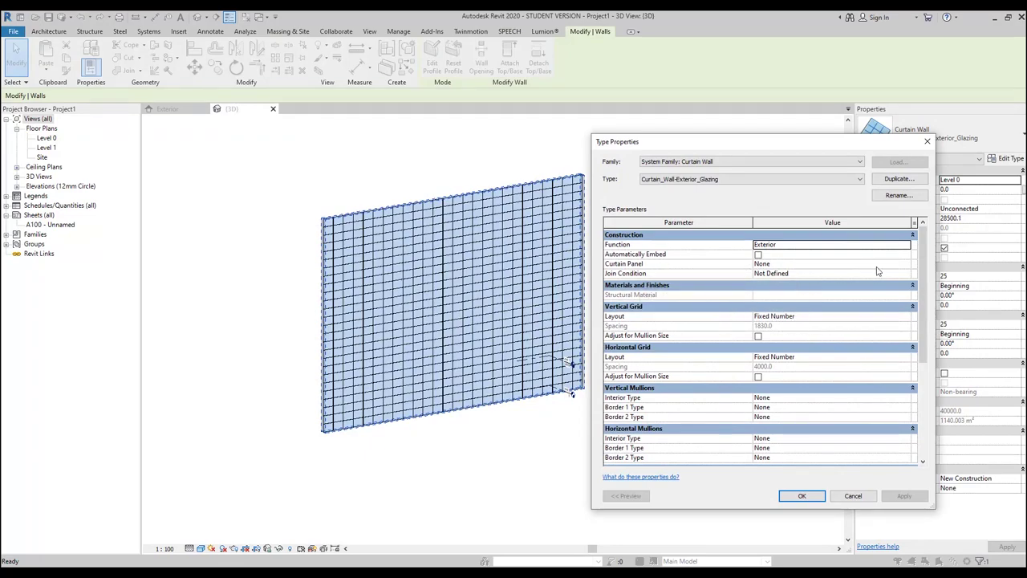
# - Set the wall type's Curtain Panel to Family1 : Family1, then deselect the wall
pyautogui.click(905, 265)
pyautogui.scroll(-8, 861, 285)
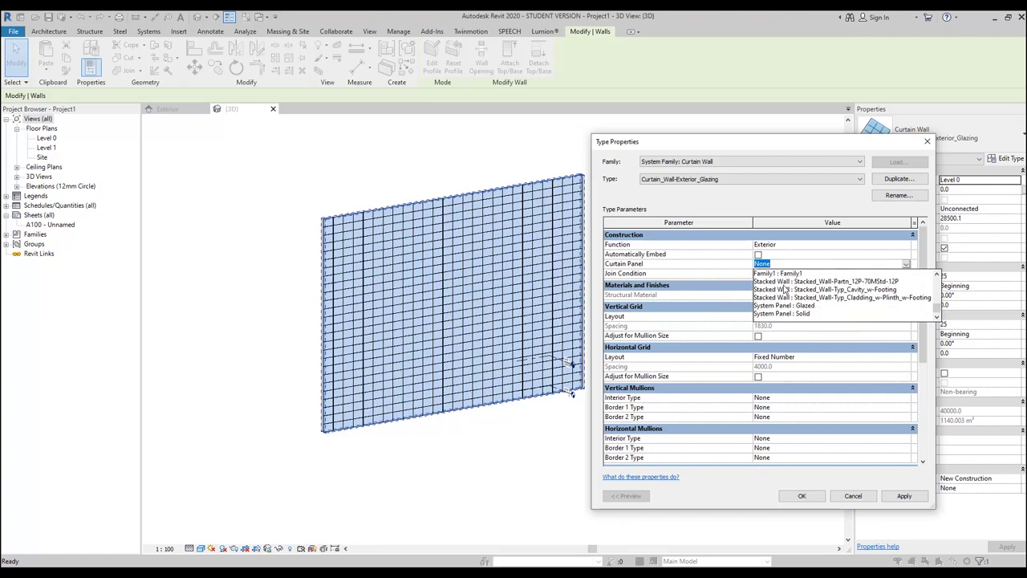
pyautogui.click(778, 274)
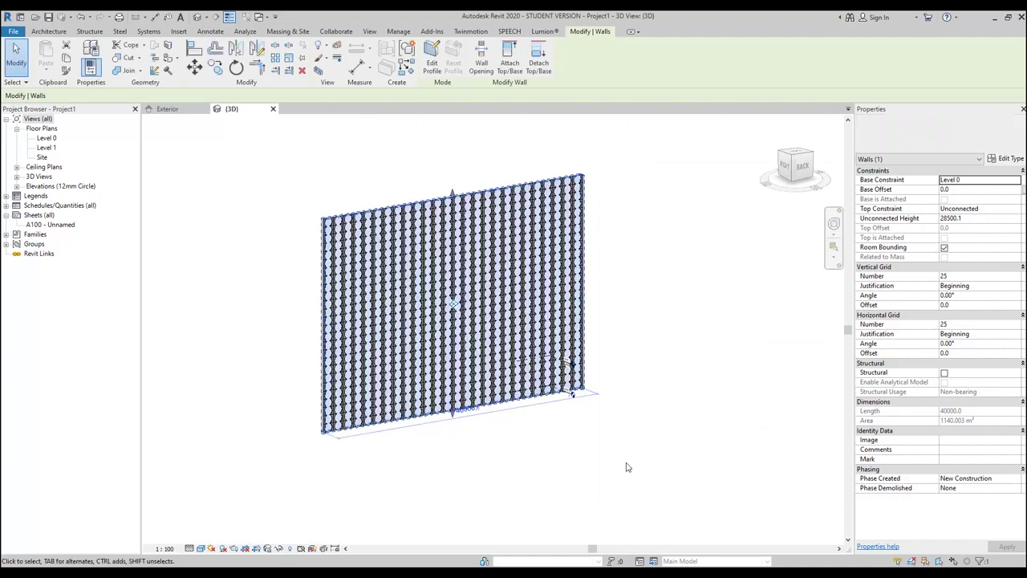
pyautogui.scroll(5, 667, 408)
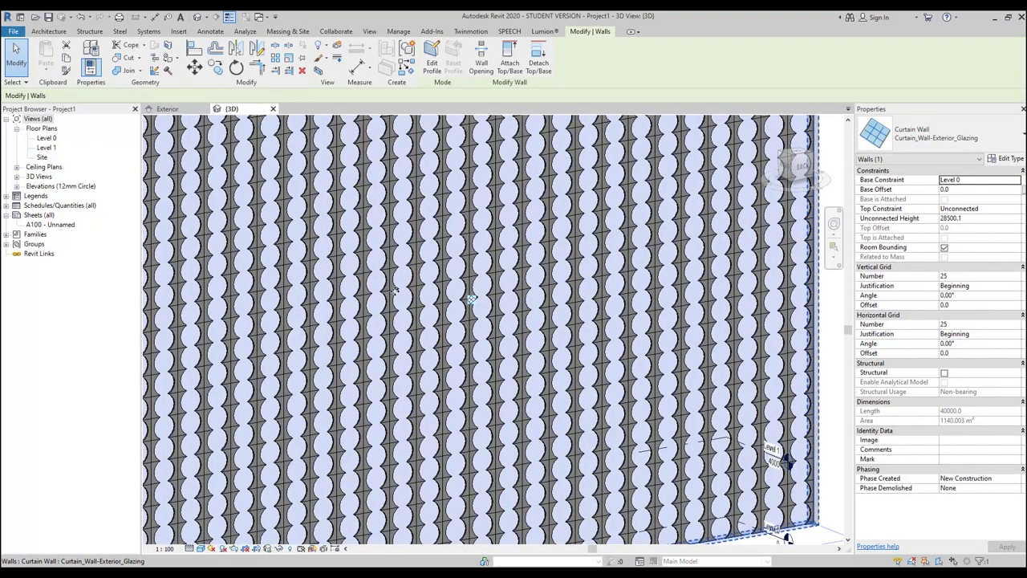
pyautogui.scroll(-5, 395, 290)
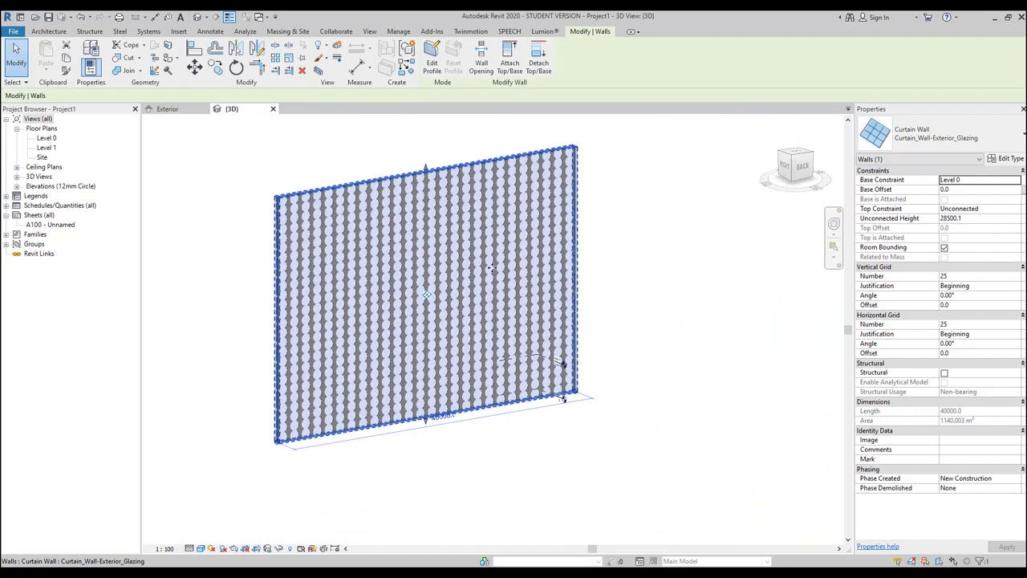
pyautogui.click(398, 158)
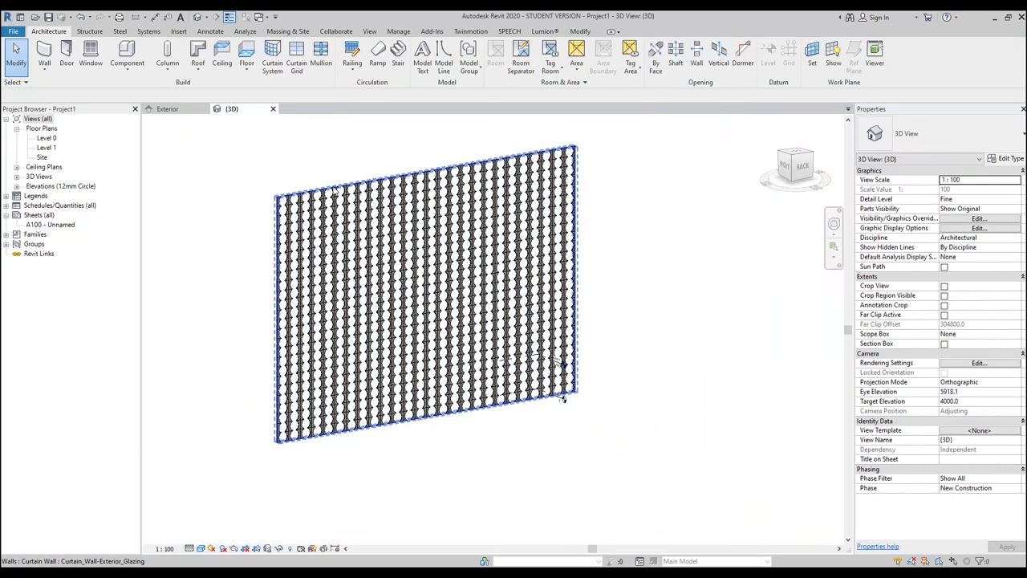
# - Select all visible Family1 panel instances and set their Radius to 300
pyautogui.click(337, 195)
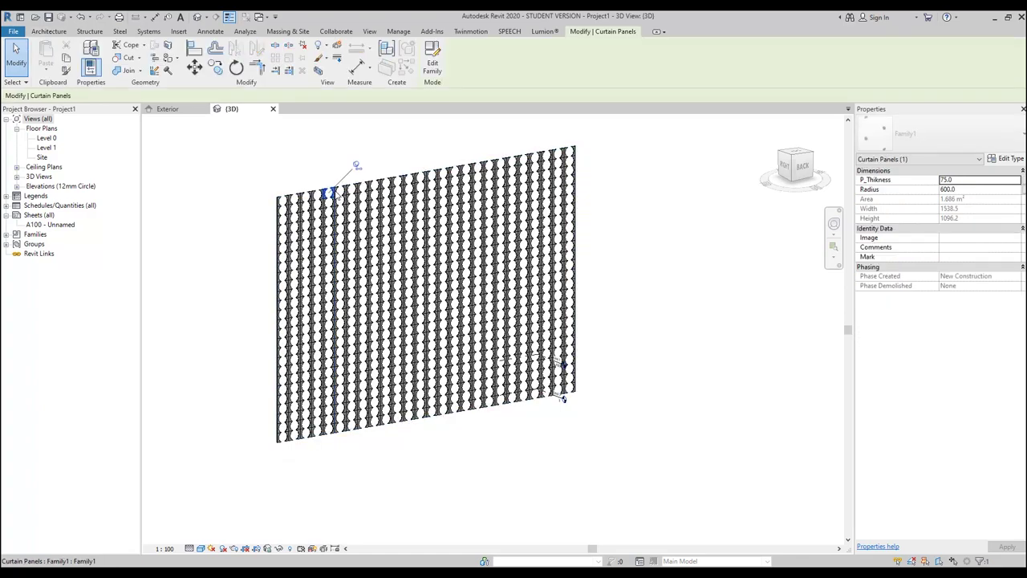
pyautogui.rightClick(337, 194)
pyautogui.moveTo(495, 320)
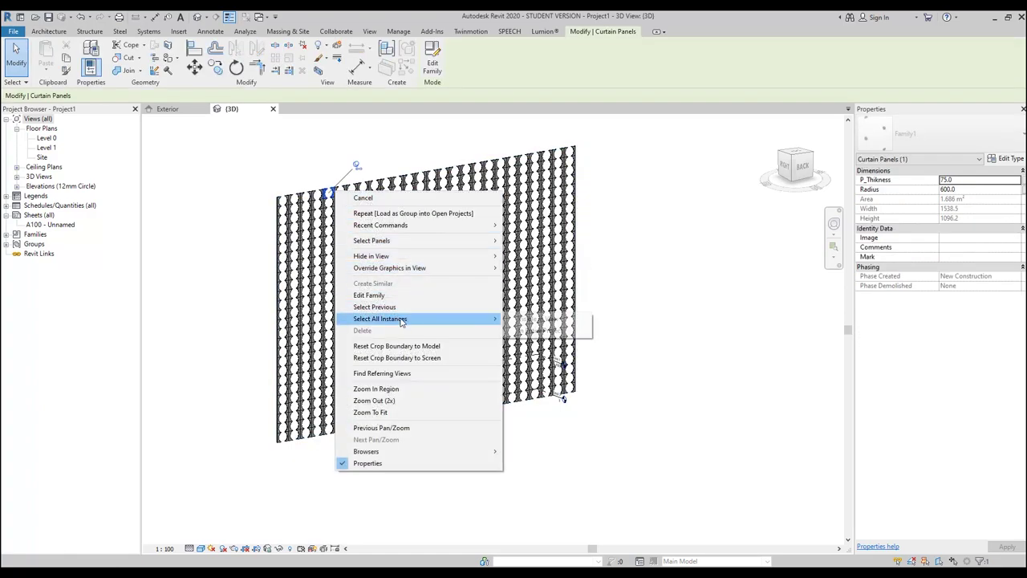
pyautogui.click(538, 318)
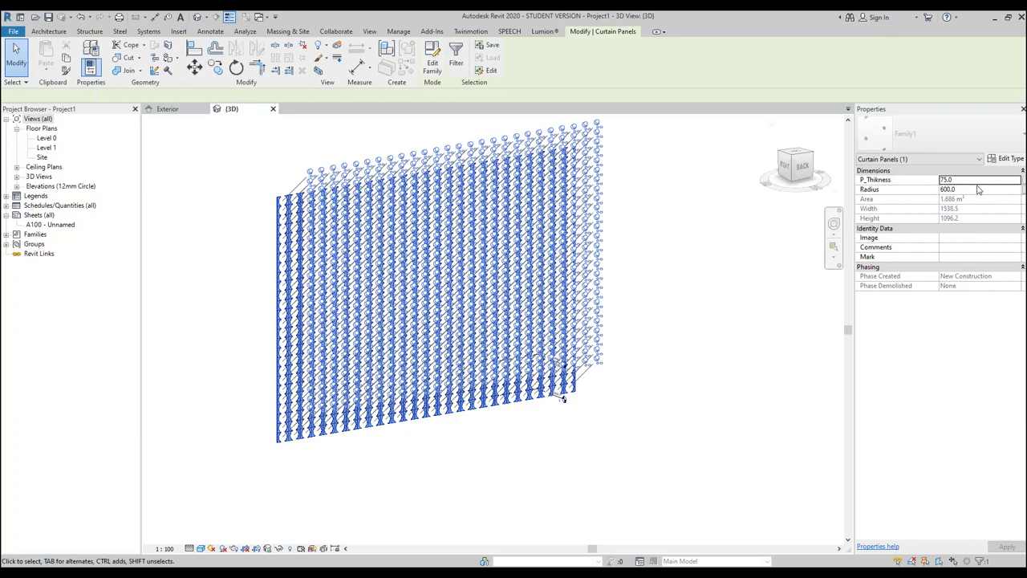
pyautogui.click(979, 189)
pyautogui.write('30')
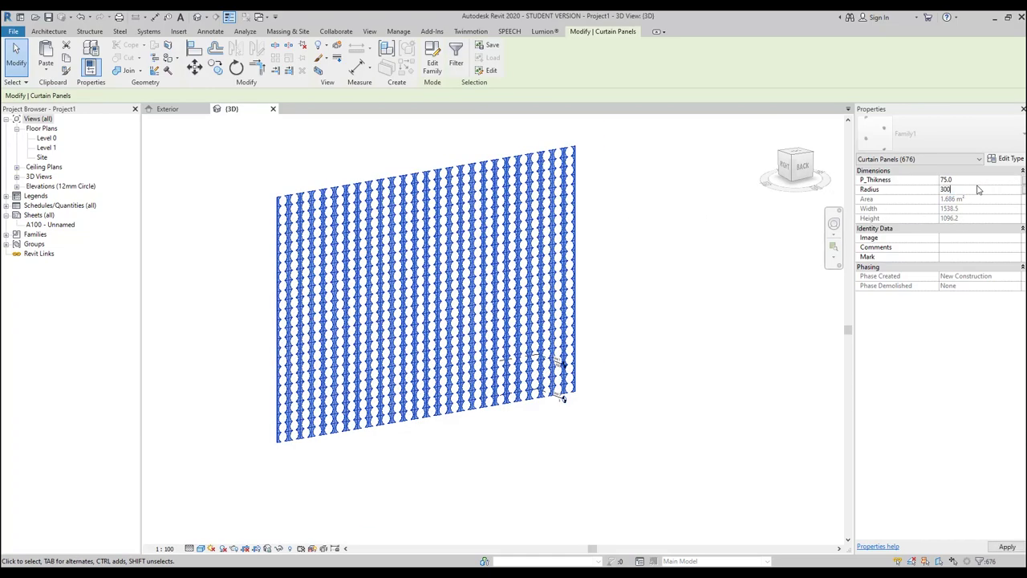
pyautogui.write('0')
pyautogui.press('Return')
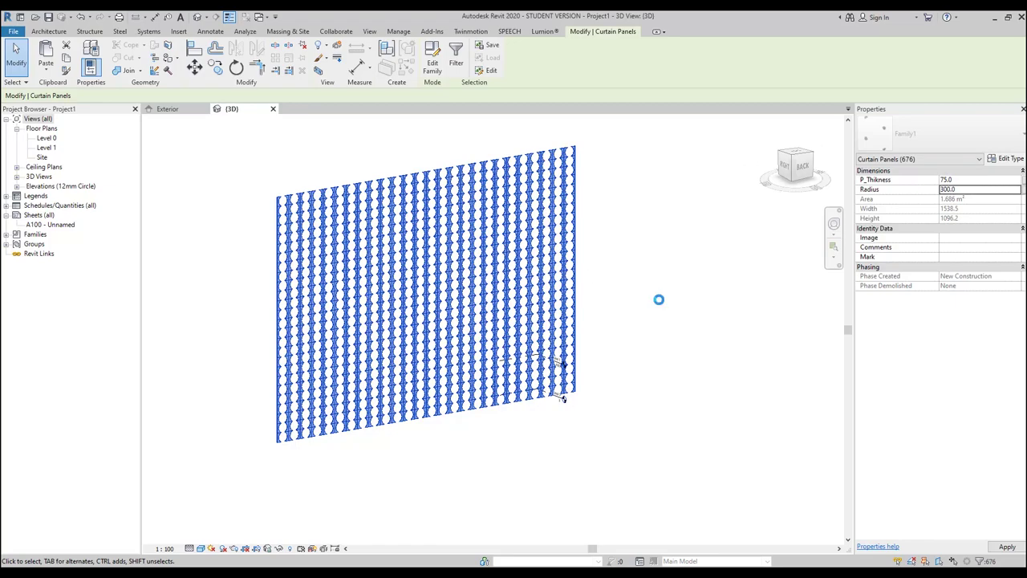
pyautogui.click(224, 260)
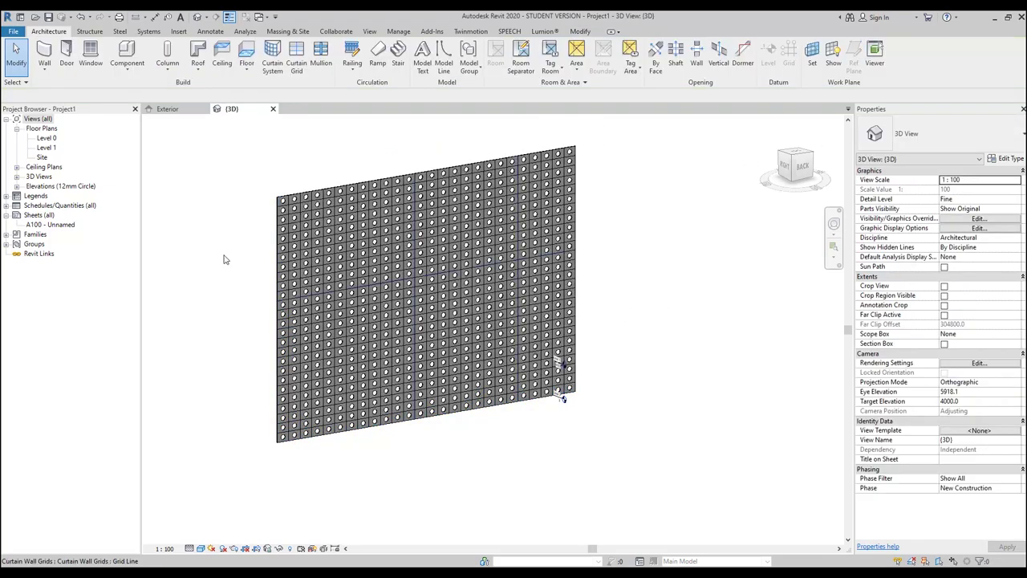
pyautogui.keyDown('shift'); pyautogui.moveTo(525, 355); pyautogui.dragTo(667, 380, button='middle'); pyautogui.keyUp('shift')
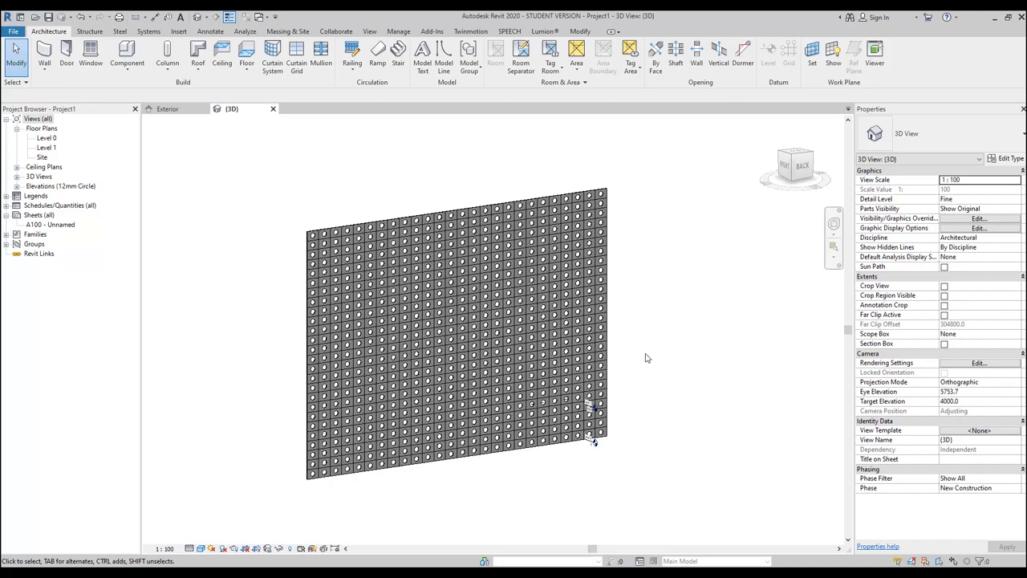
# - Launch Dynamo from the Manage tab, start a new blank graph and enlarge the window
pyautogui.click(295, 32)
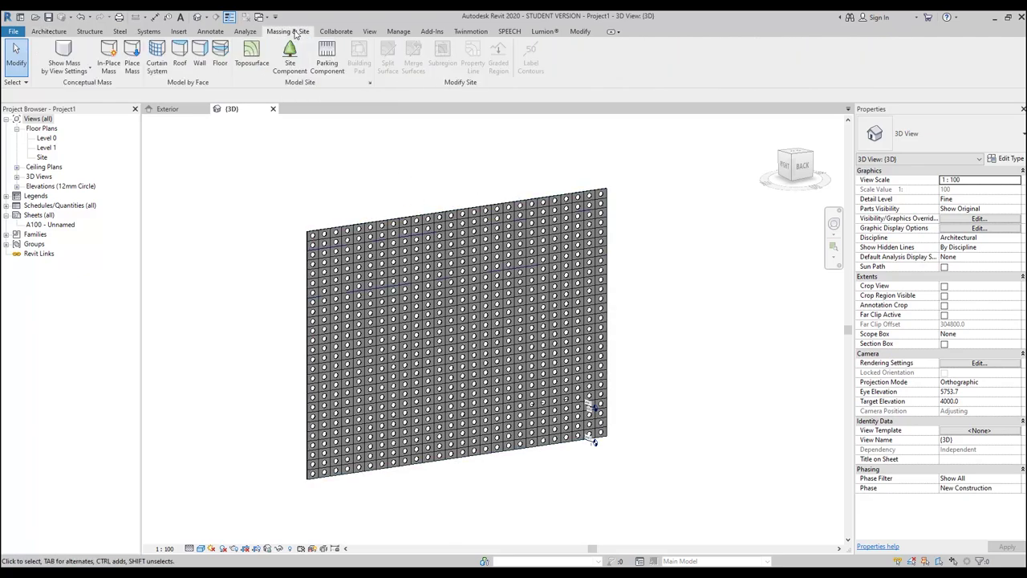
pyautogui.click(395, 32)
pyautogui.click(978, 60)
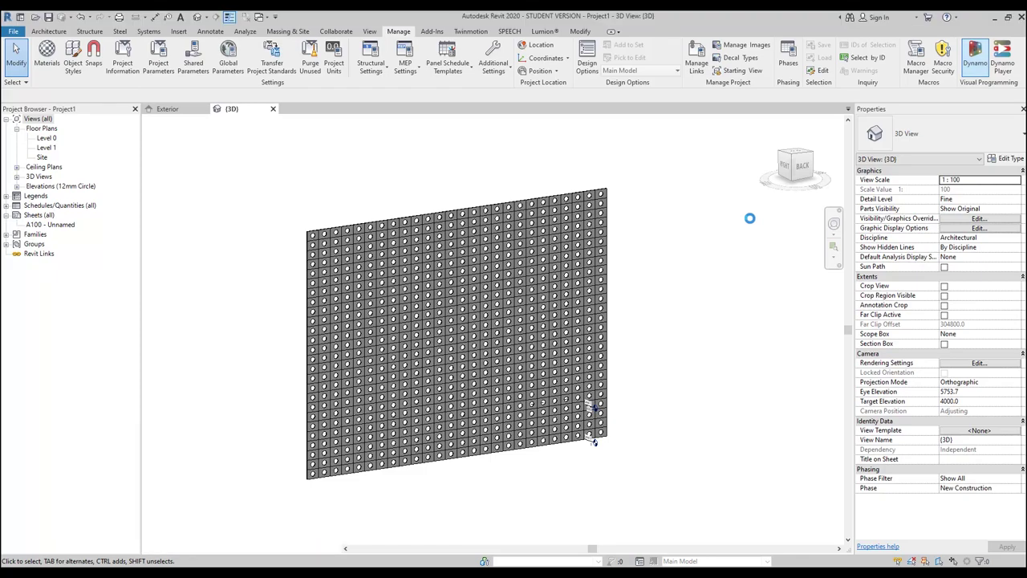
pyautogui.moveTo(309, 87); pyautogui.dragTo(314, 47)
pyautogui.click(497, 240)
pyautogui.moveTo(685, 441); pyautogui.dragTo(878, 508)
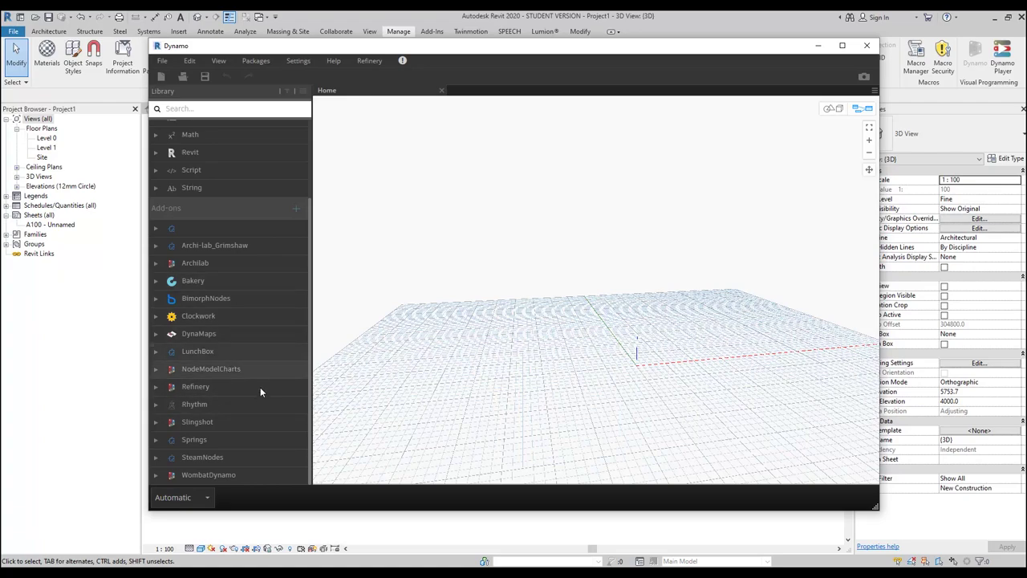
pyautogui.moveTo(347, 53); pyautogui.dragTo(387, 93)
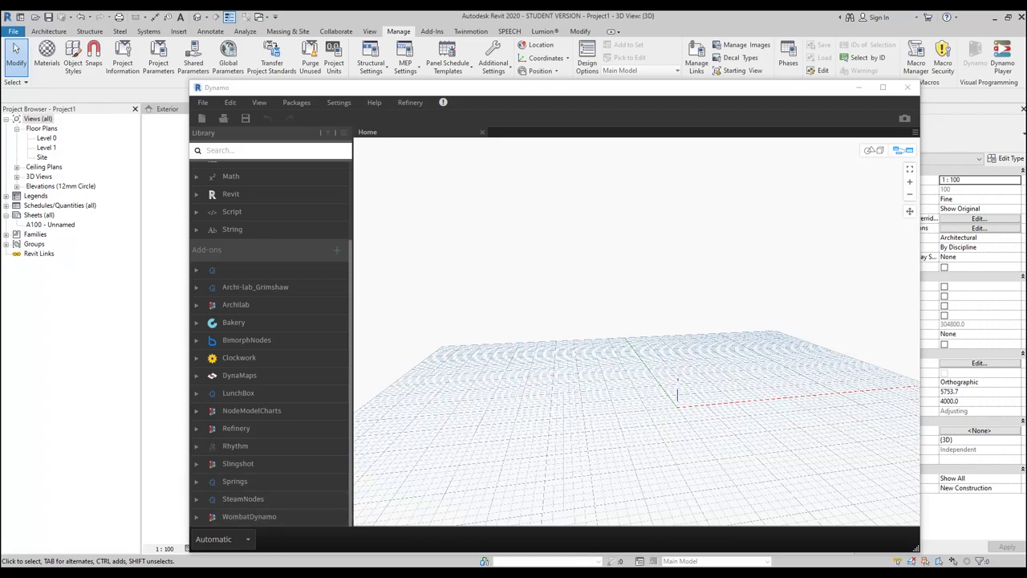
pyautogui.press('super+e')
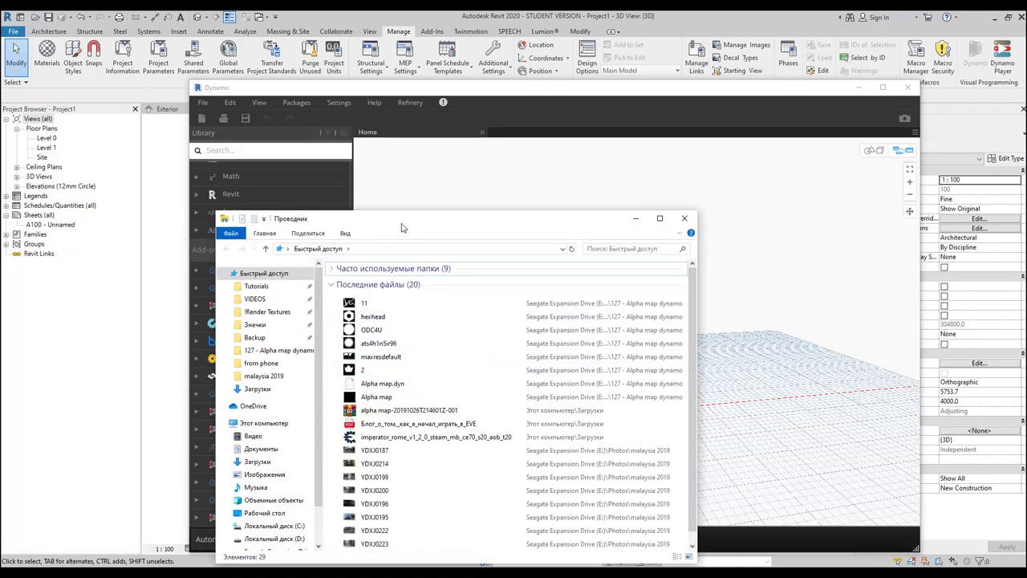
pyautogui.rightClick(377, 303)
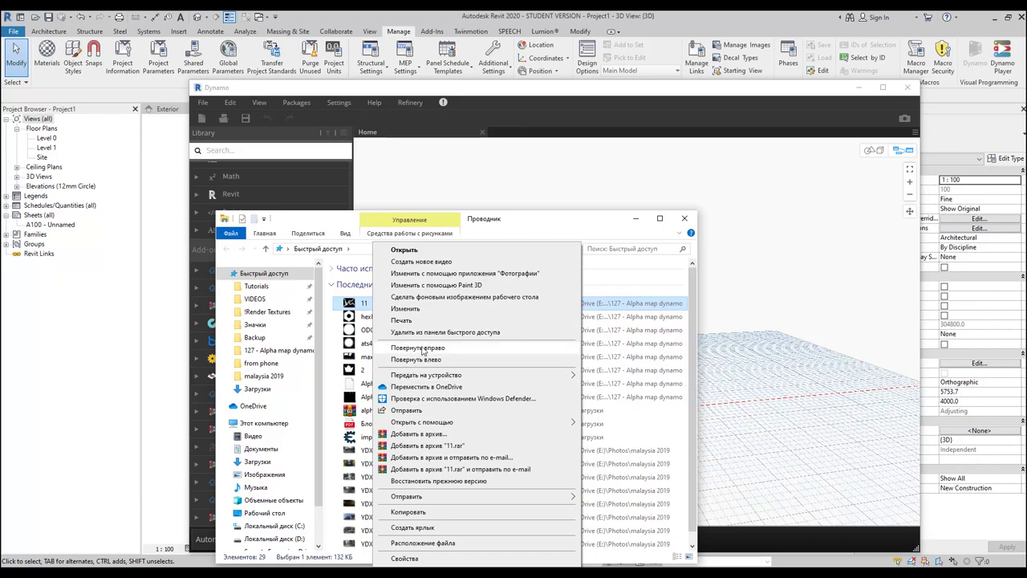
pyautogui.click(277, 350)
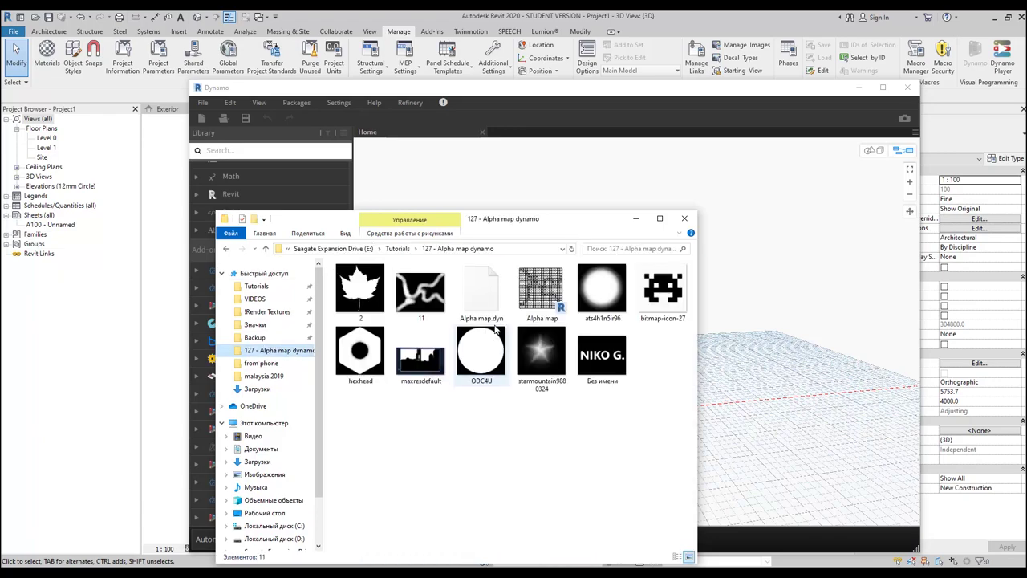
pyautogui.click(505, 249)
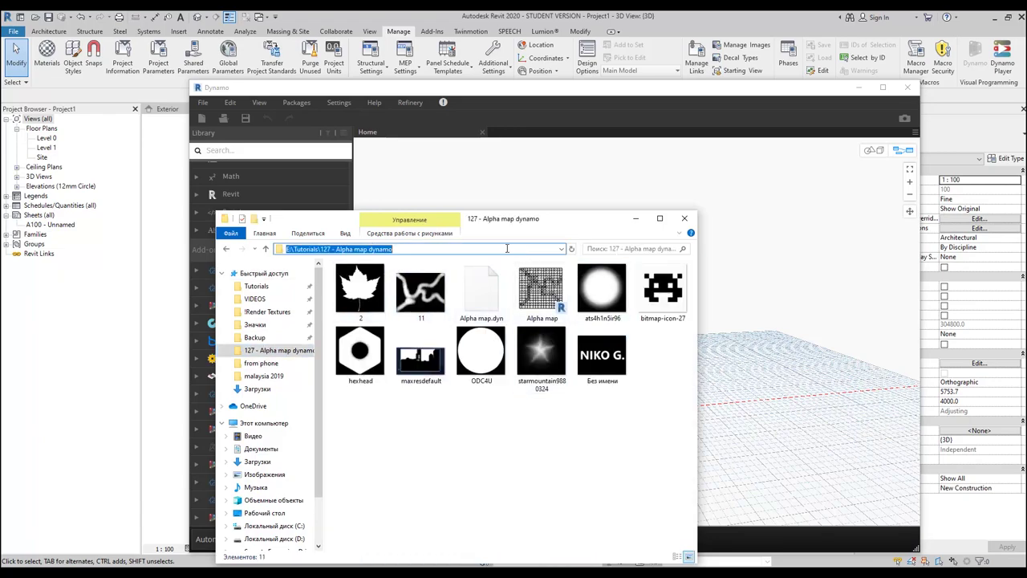
pyautogui.moveTo(494, 220); pyautogui.dragTo(593, 174)
pyautogui.click(678, 390)
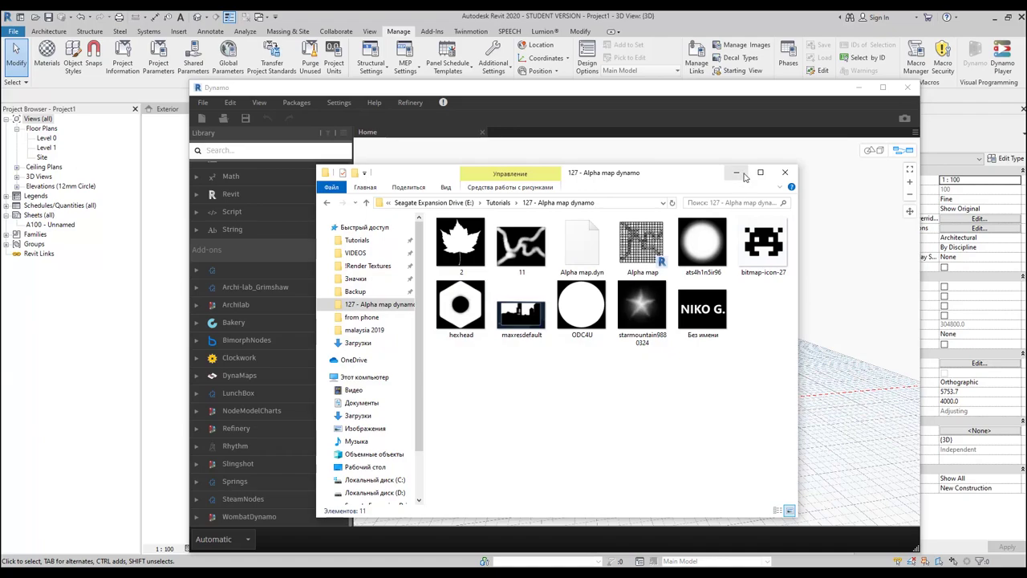
pyautogui.click(626, 204)
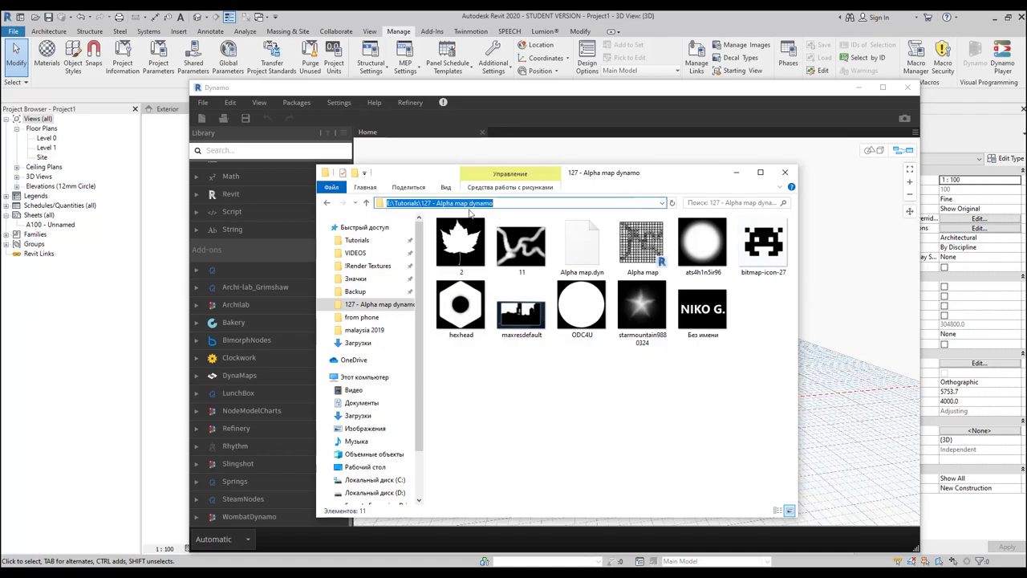
pyautogui.click(734, 172)
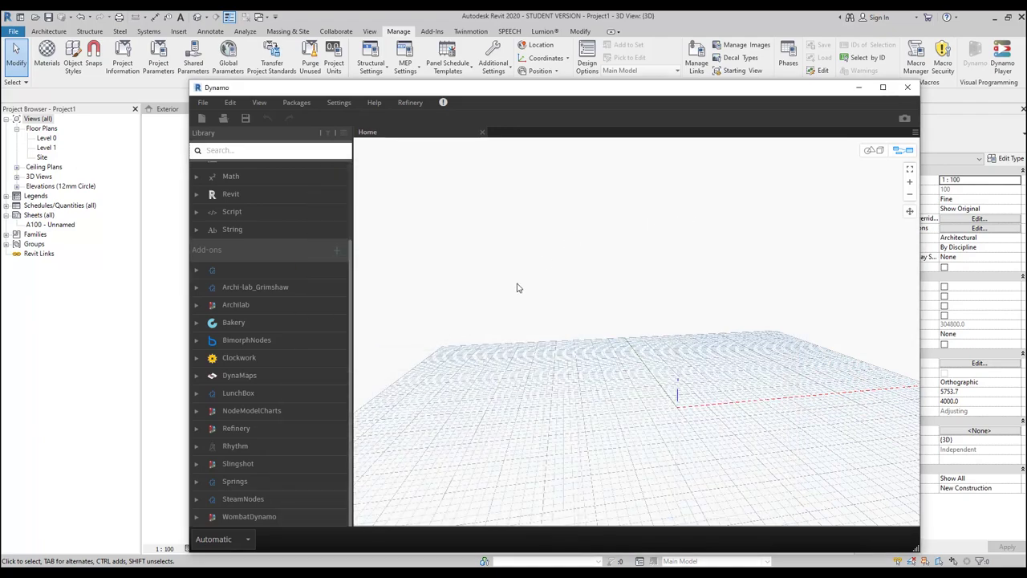
# - Add a File Path node pointing to the hexhead.png image
pyautogui.click(286, 150)
pyautogui.write('file pat')
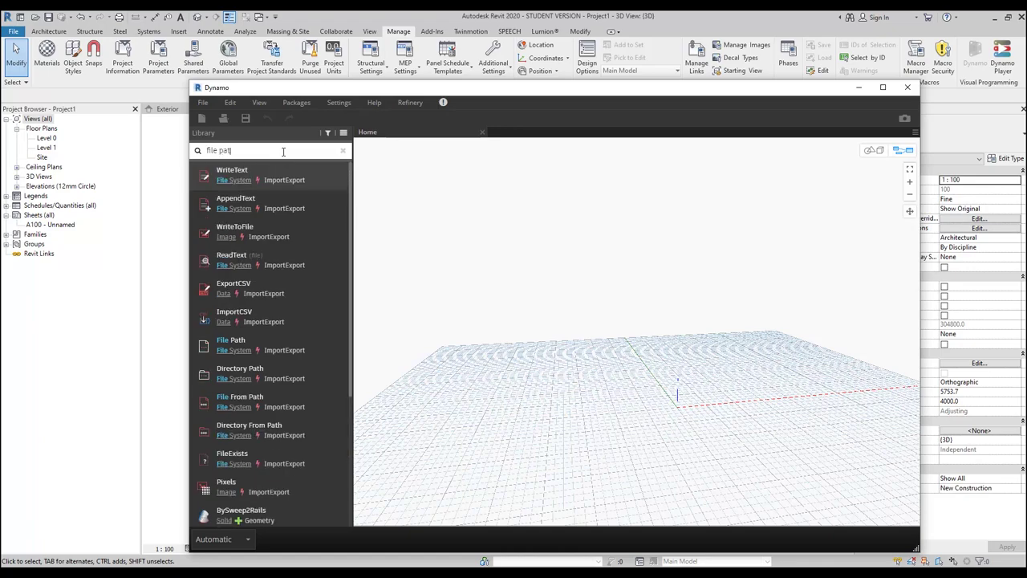
pyautogui.write('h')
pyautogui.moveTo(252, 185)
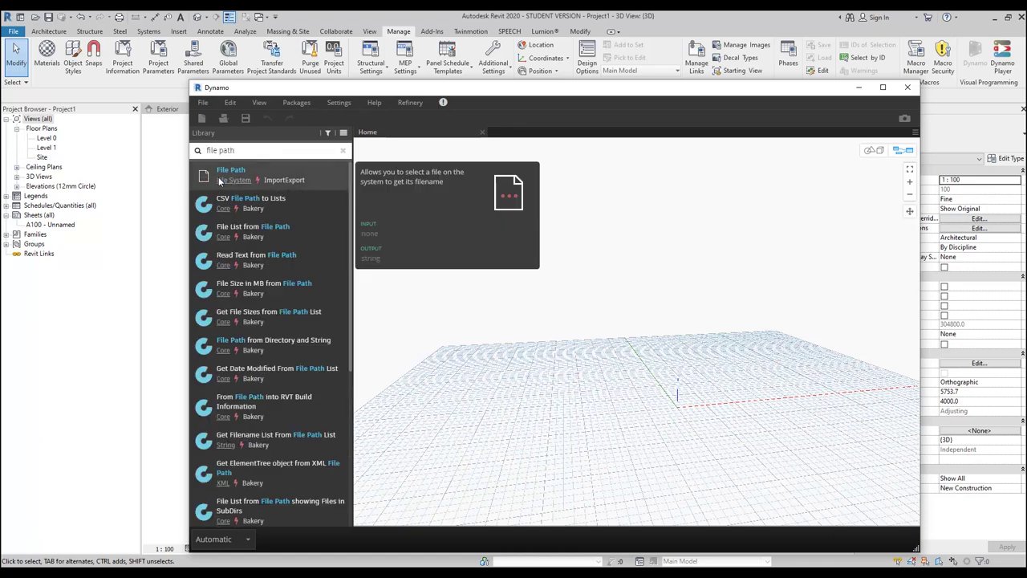
pyautogui.click(225, 182)
pyautogui.click(633, 329)
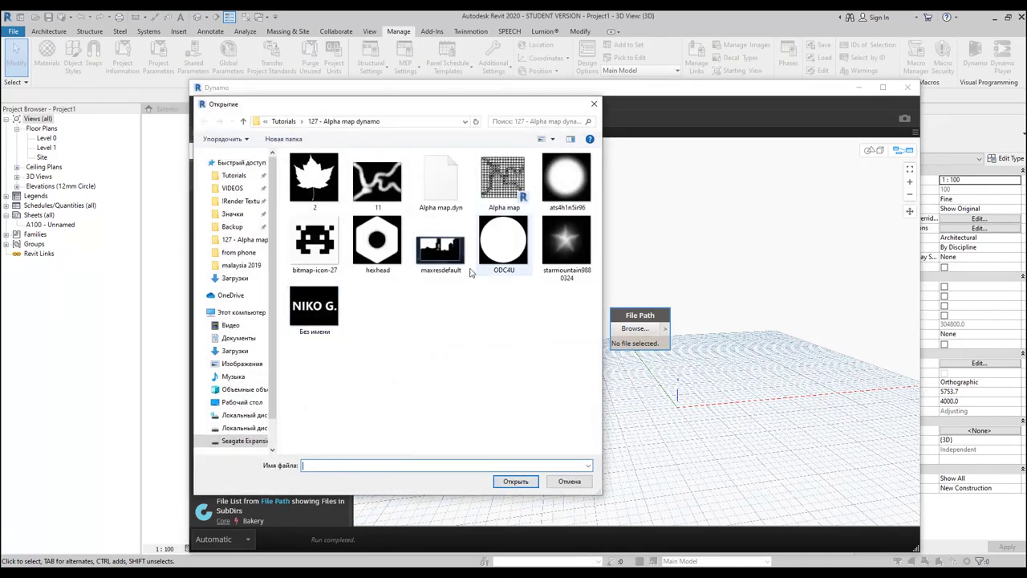
pyautogui.click(388, 248)
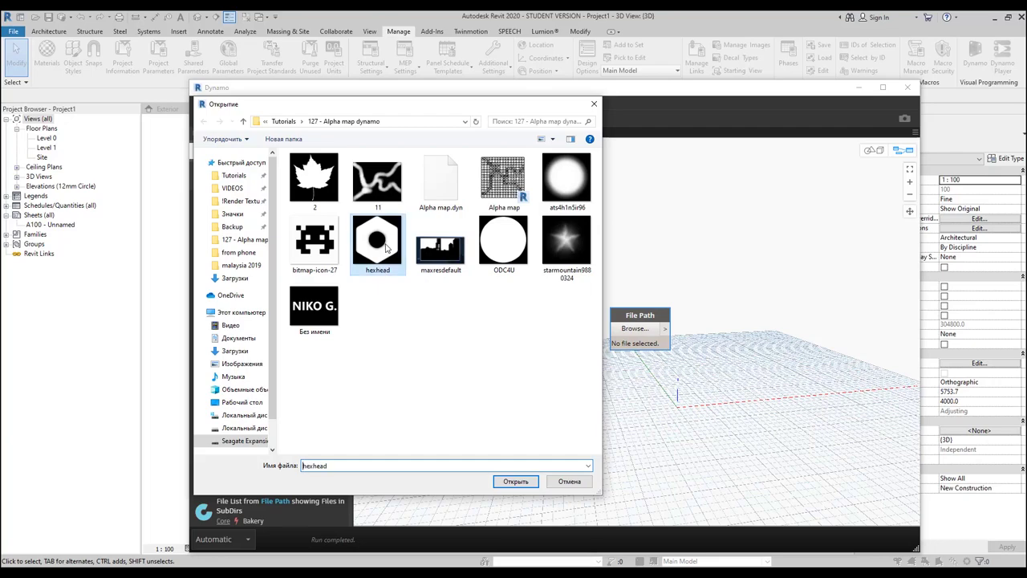
pyautogui.click(515, 481)
# - Move the File Path node left and search the library for 'file fro'
pyautogui.moveTo(717, 338); pyautogui.dragTo(549, 334)
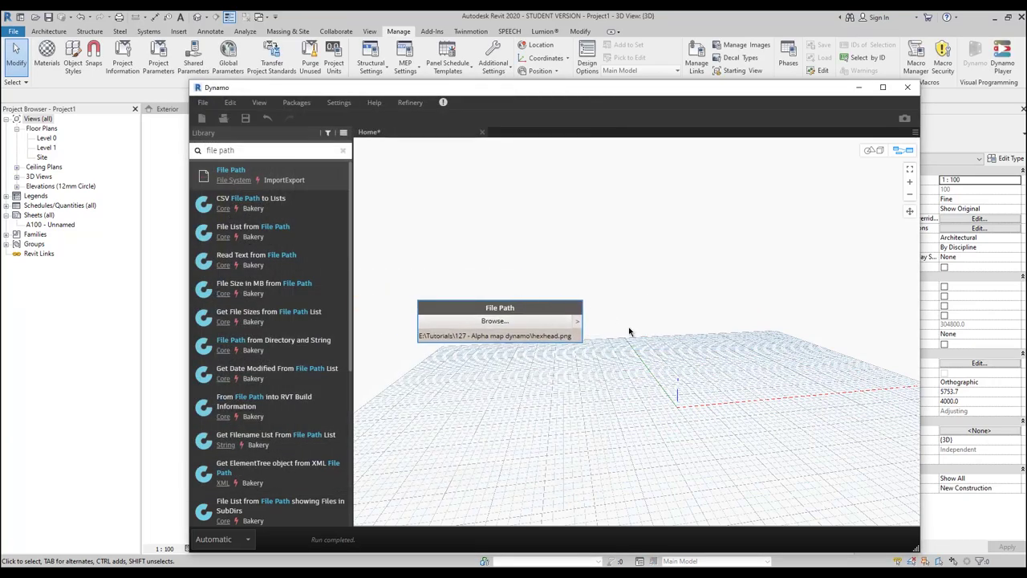
pyautogui.moveTo(698, 329); pyautogui.dragTo(667, 325, button='middle')
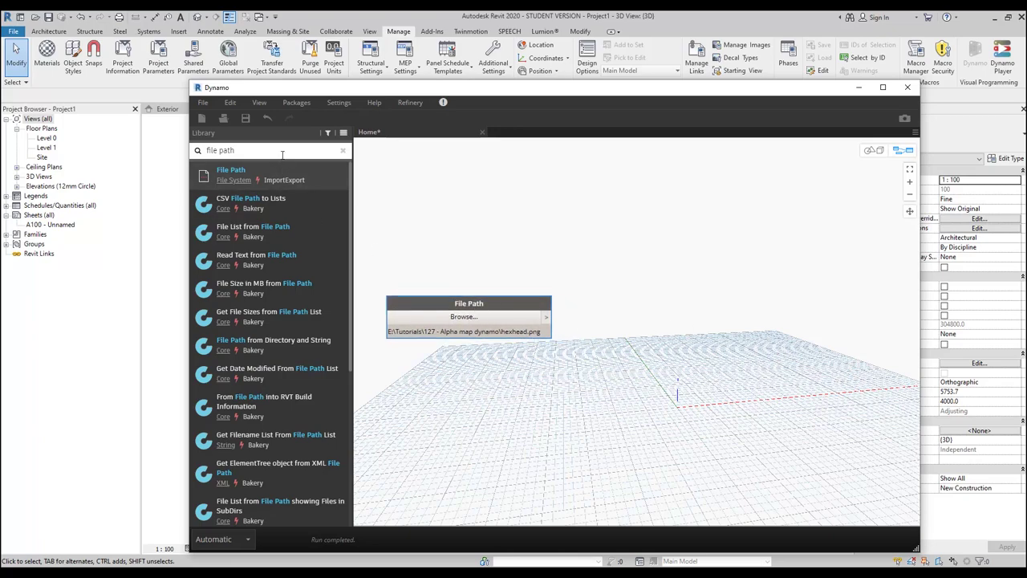
pyautogui.hotkey('ctrl', 'a')
pyautogui.write('file fro')
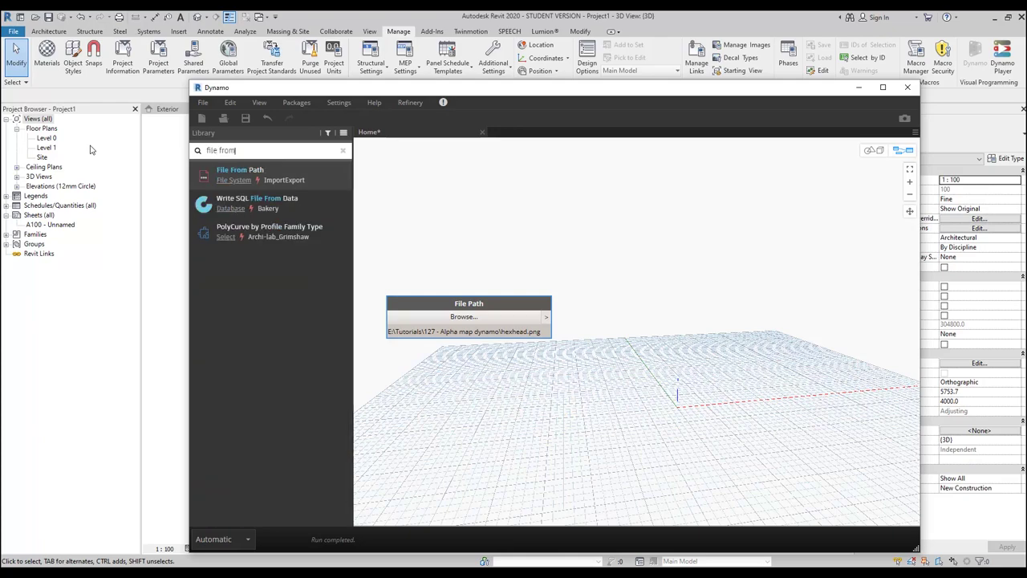
# - Add a File From Path node fed by the File Path output
pyautogui.click(240, 171)
pyautogui.click(548, 318)
pyautogui.click(629, 342)
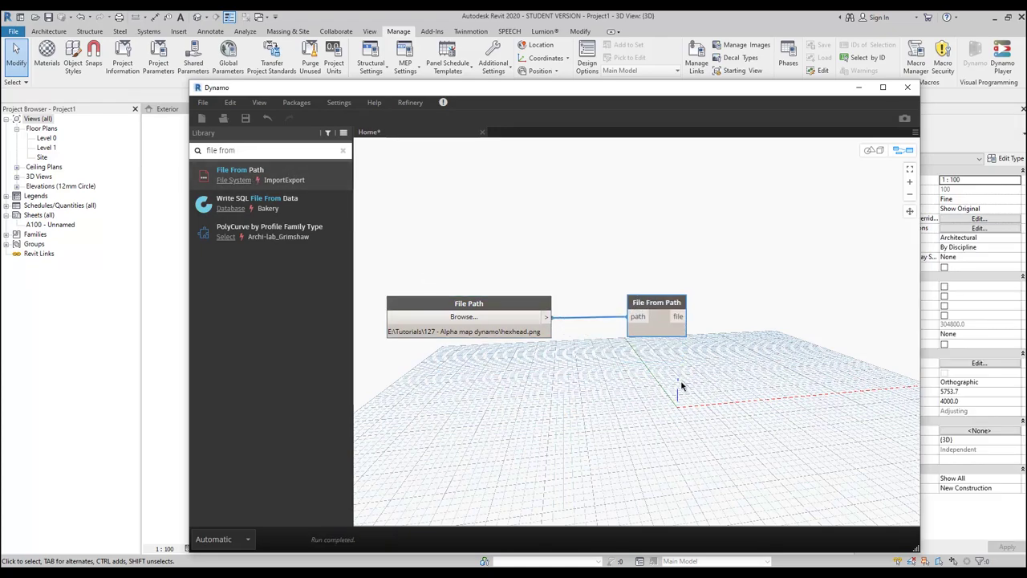
pyautogui.moveTo(682, 386); pyautogui.dragTo(566, 381, button='middle')
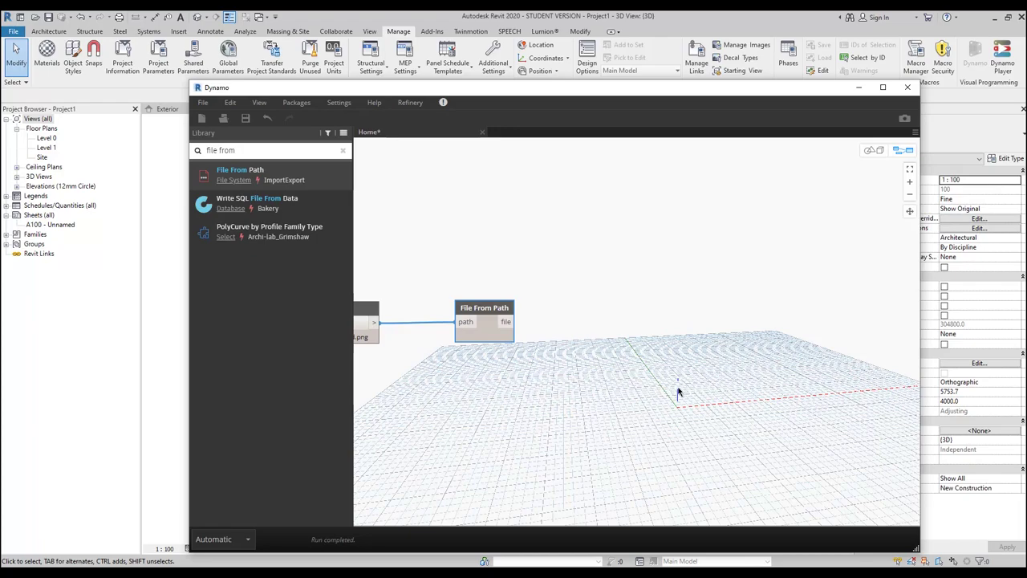
pyautogui.moveTo(678, 393); pyautogui.dragTo(651, 389, button='middle')
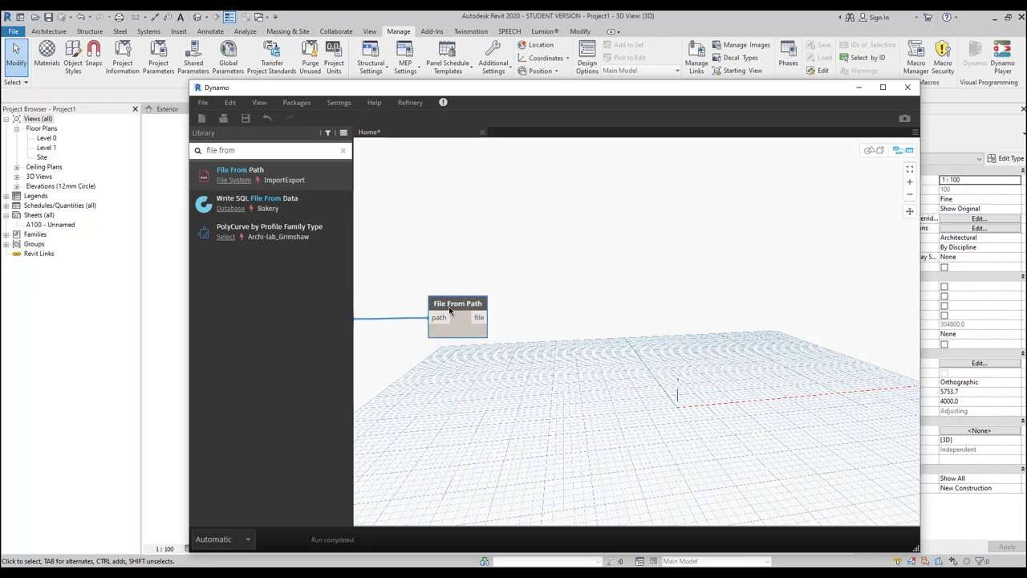
pyautogui.moveTo(452, 308)
pyautogui.mouseDown()
pyautogui.moveTo(477, 286)
pyautogui.moveTo(461, 298)
pyautogui.mouseUp()
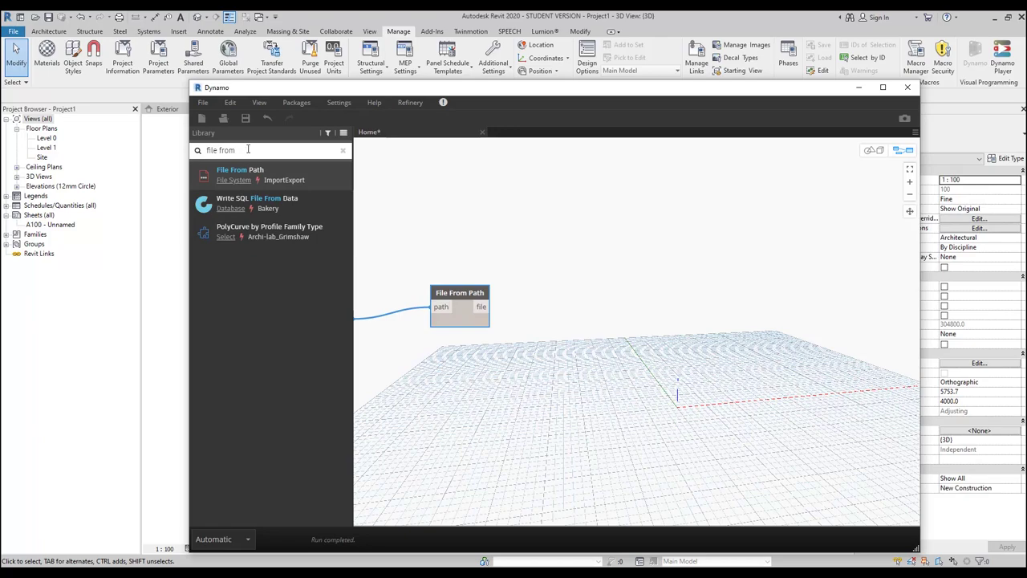
# - Add an Image.ReadFromFile node wired from File From Path's file output
pyautogui.click(197, 150)
pyautogui.press('BackSpace')
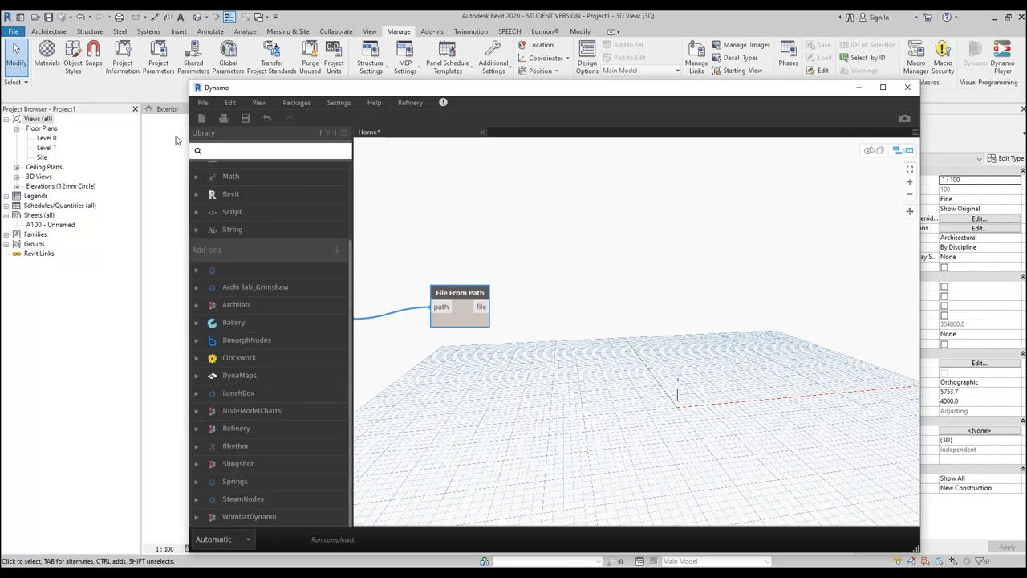
pyautogui.write('image')
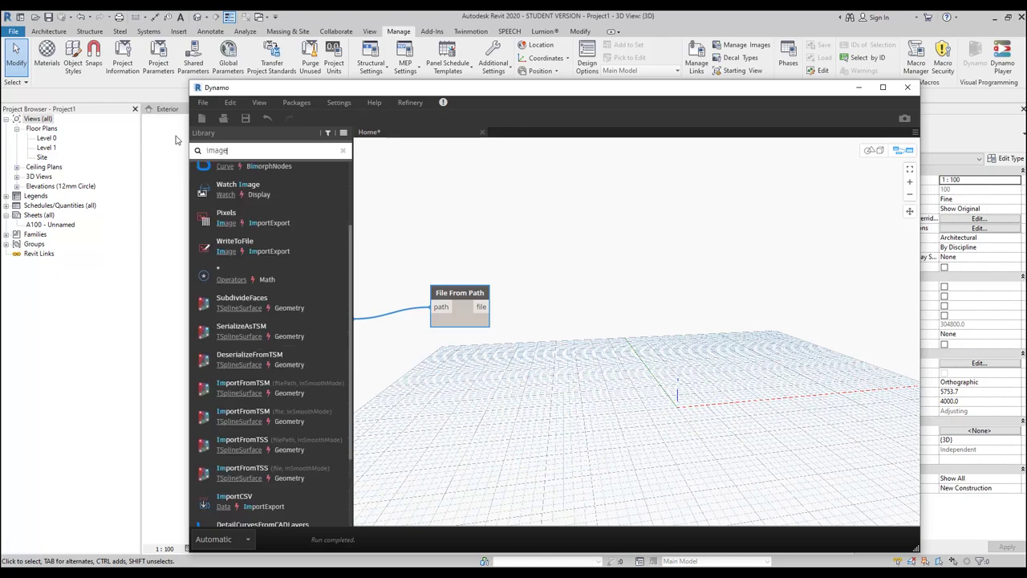
pyautogui.write('.read')
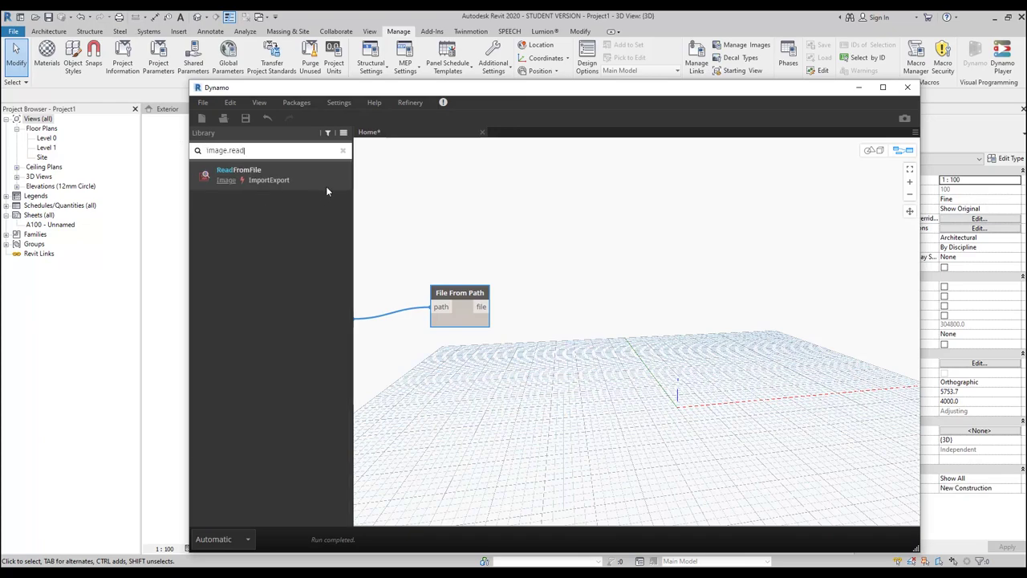
pyautogui.click(326, 185)
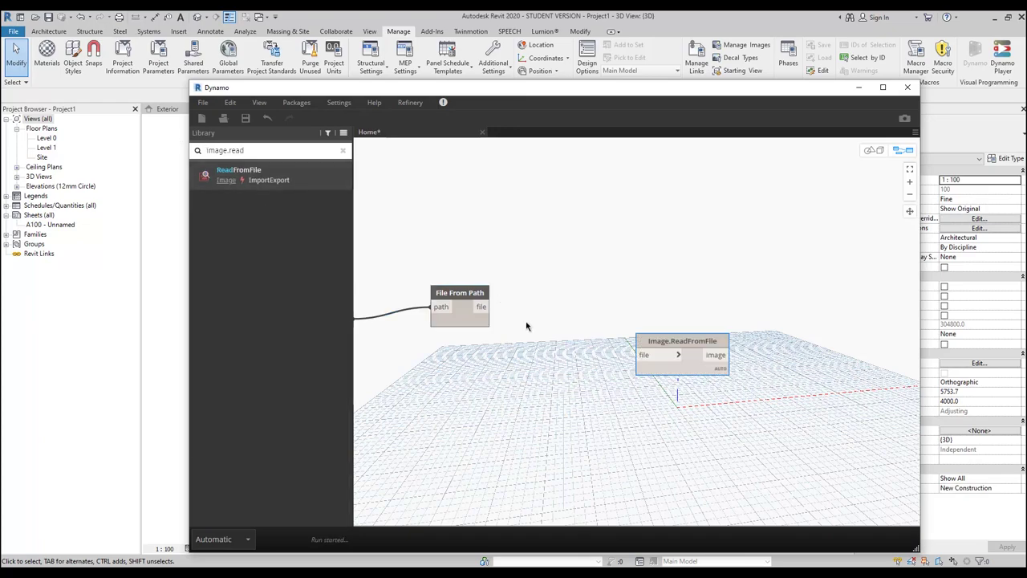
pyautogui.moveTo(482, 308); pyautogui.dragTo(575, 280)
pyautogui.moveTo(729, 401); pyautogui.dragTo(652, 401, button='middle')
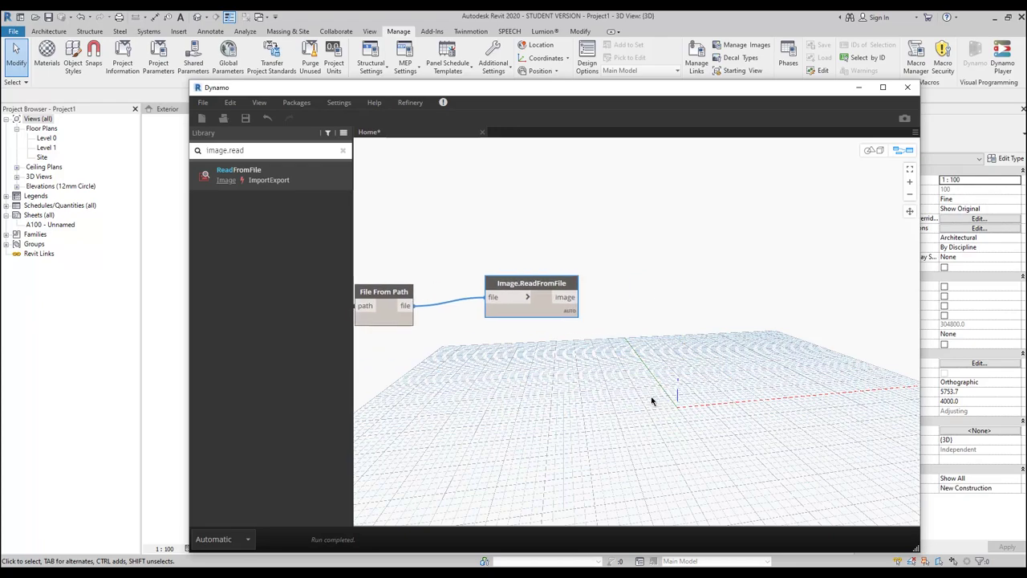
# - Search the node library for 'watch'
pyautogui.click(273, 151)
pyautogui.write('whach')
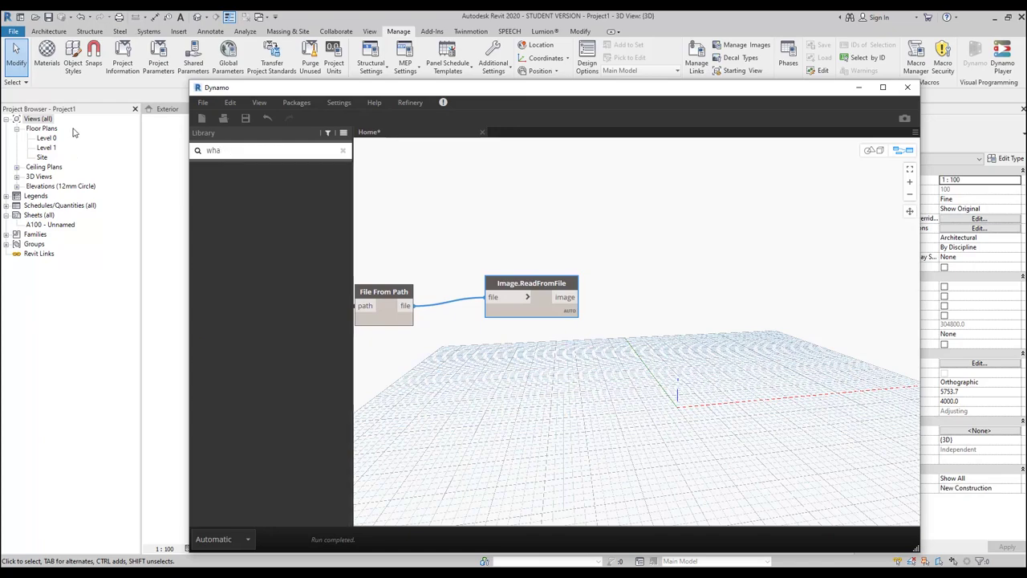
pyautogui.press('BackSpace')
pyautogui.press('BackSpace')
pyautogui.press('BackSpace')
pyautogui.write('watc')
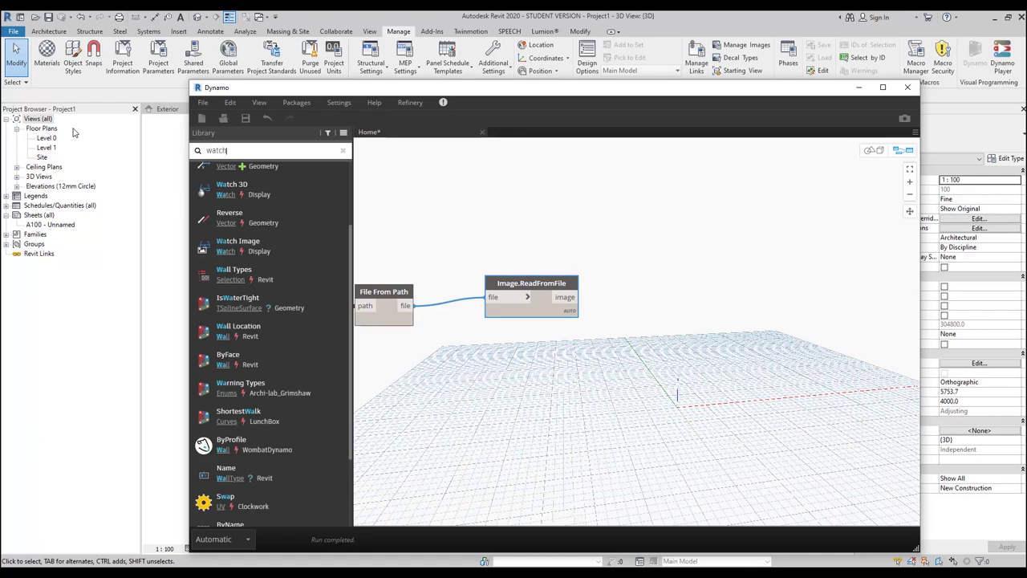
pyautogui.write('h')
# - Add a Watch Image node fed by Image.ReadFromFile and frame the graph around it
pyautogui.click(237, 230)
pyautogui.moveTo(566, 301); pyautogui.dragTo(619, 262)
pyautogui.scroll(-3, 605, 353)
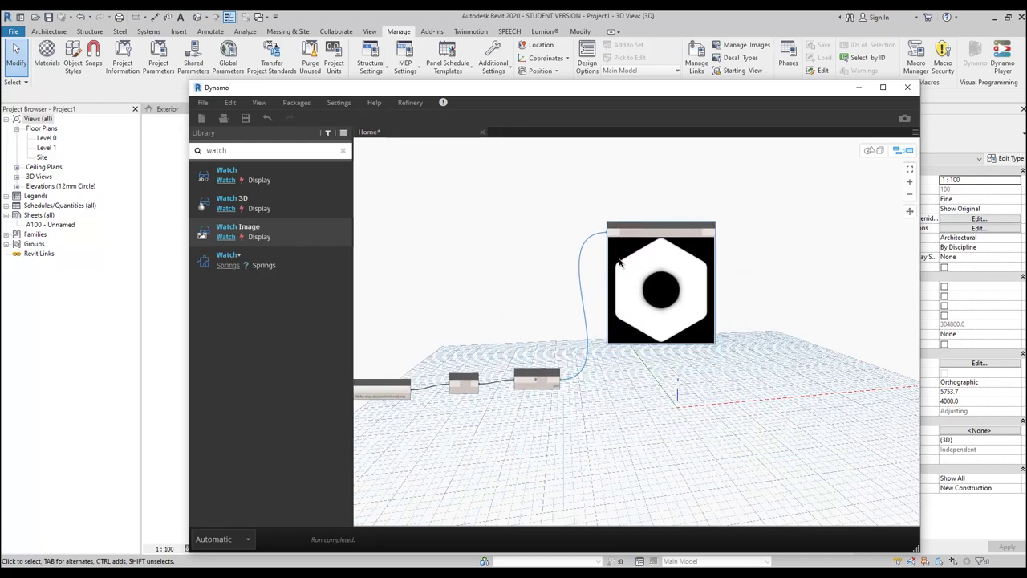
pyautogui.scroll(3, 565, 379)
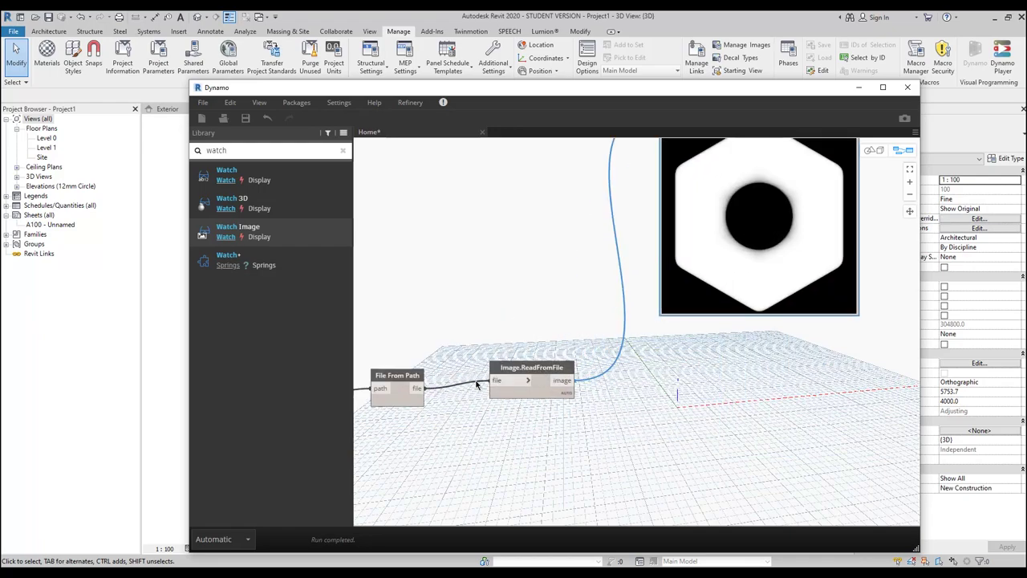
pyautogui.moveTo(678, 383); pyautogui.dragTo(590, 405, button='middle')
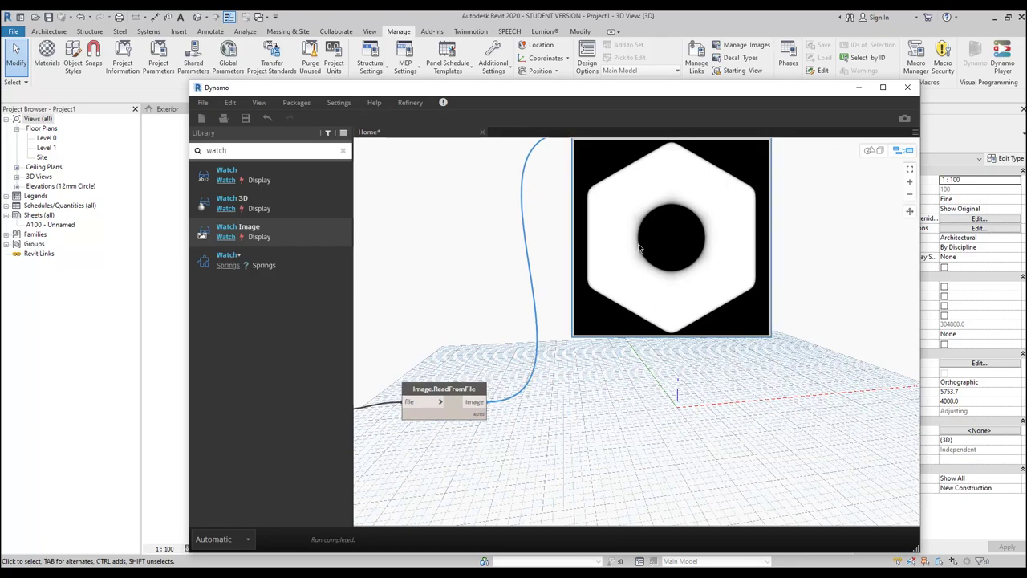
pyautogui.scroll(-3, 639, 248)
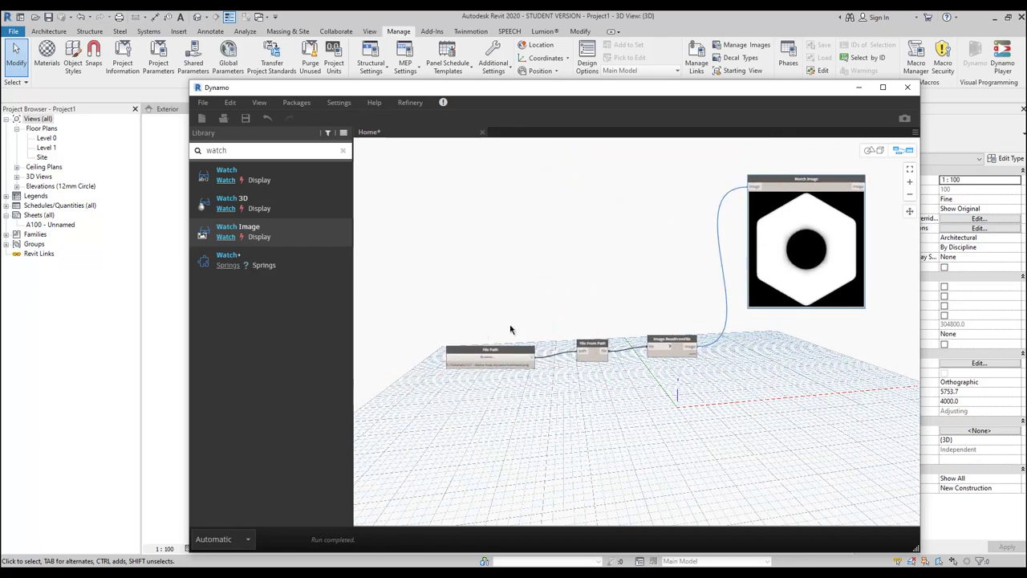
pyautogui.moveTo(675, 394); pyautogui.dragTo(563, 370, button='middle')
pyautogui.moveTo(698, 421); pyautogui.dragTo(669, 378, button='middle')
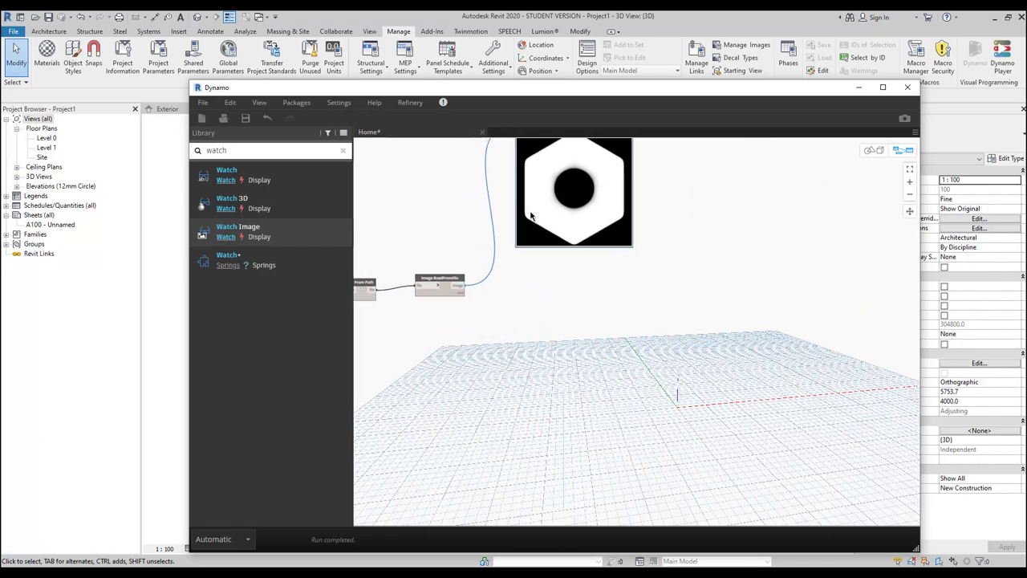
pyautogui.moveTo(575, 207); pyautogui.dragTo(560, 287, button='middle')
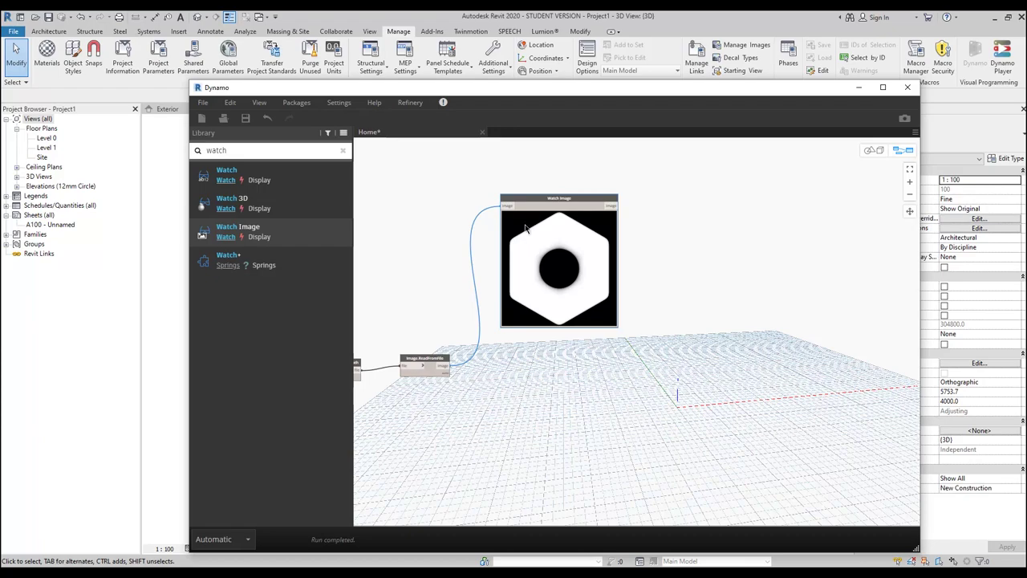
# - Search 'image.p' and place then delete two Image.FromPixels node variants
pyautogui.hotkey('ctrl', 'a')
pyautogui.press('BackSpace')
pyautogui.write('image.')
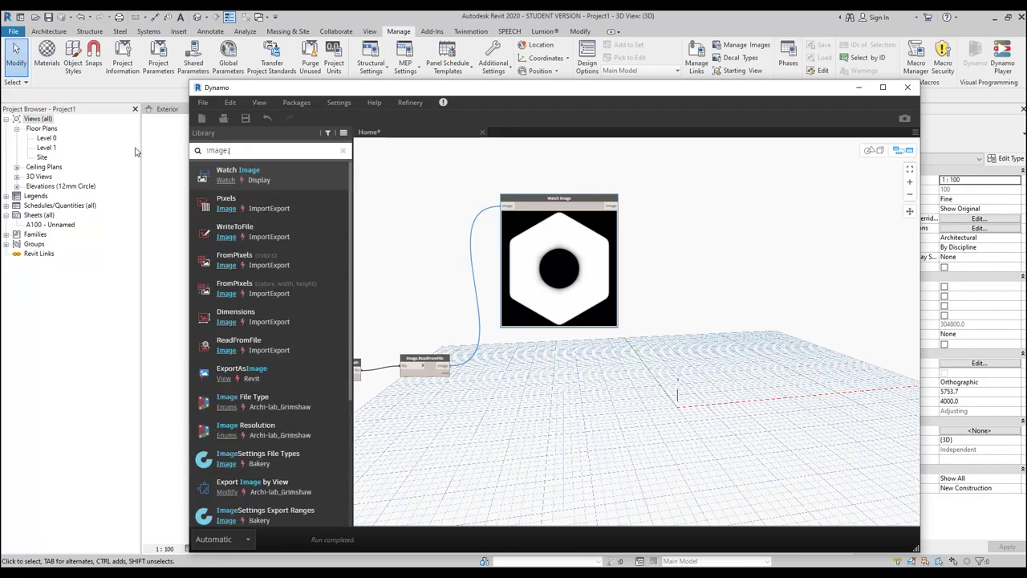
pyautogui.write('p')
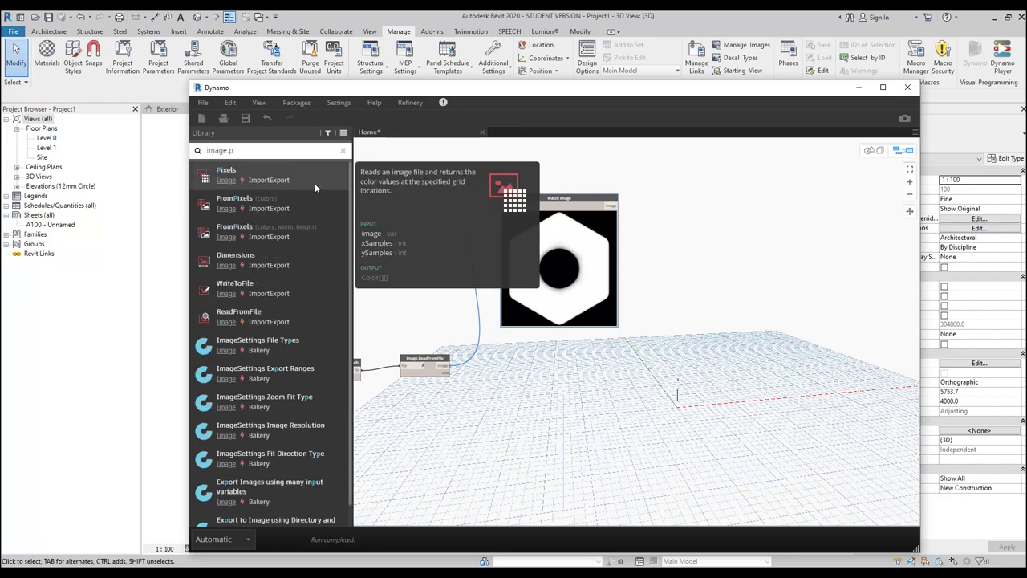
pyautogui.click(303, 210)
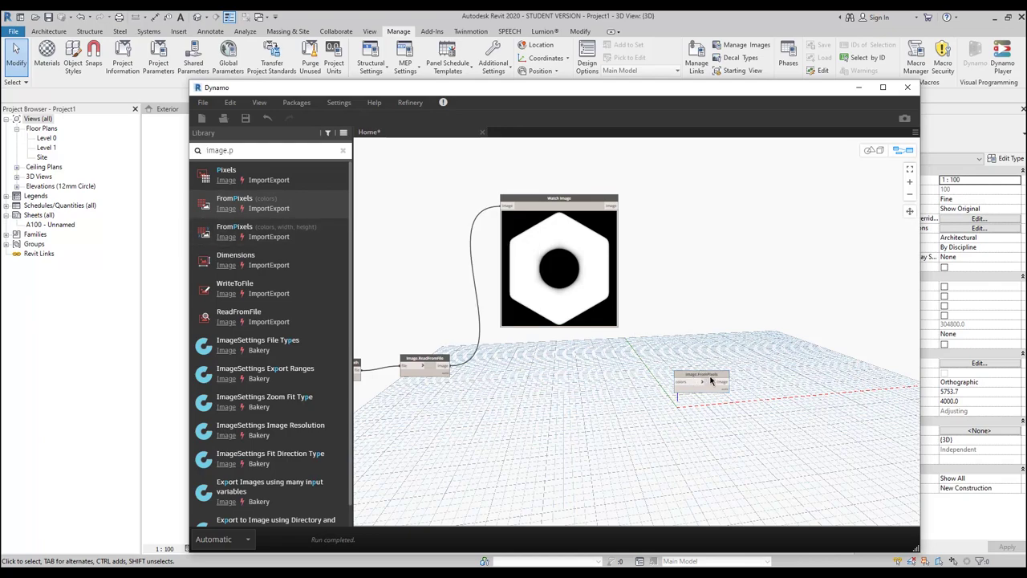
pyautogui.press('Delete')
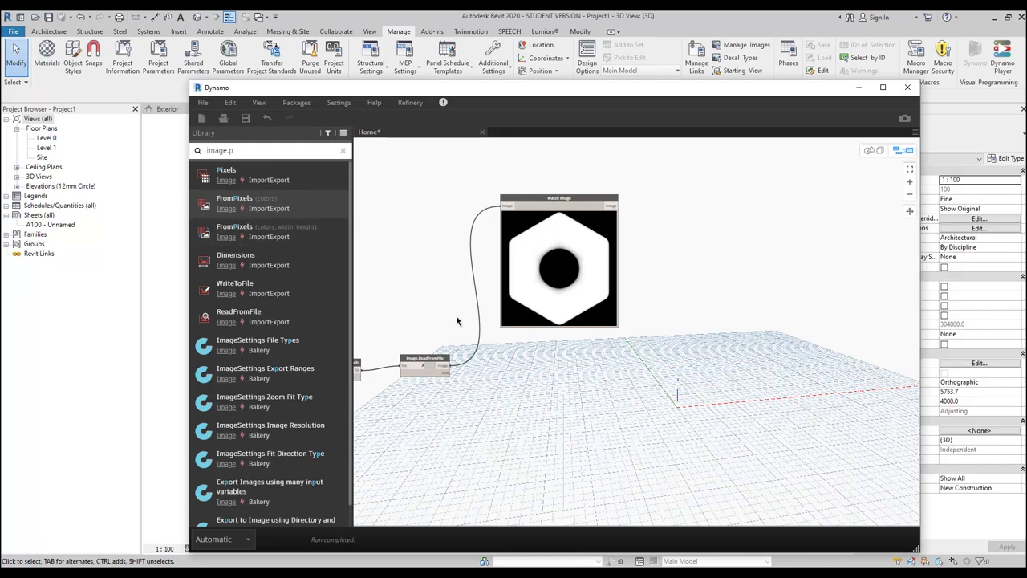
pyautogui.click(317, 227)
pyautogui.moveTo(642, 329); pyautogui.dragTo(560, 400)
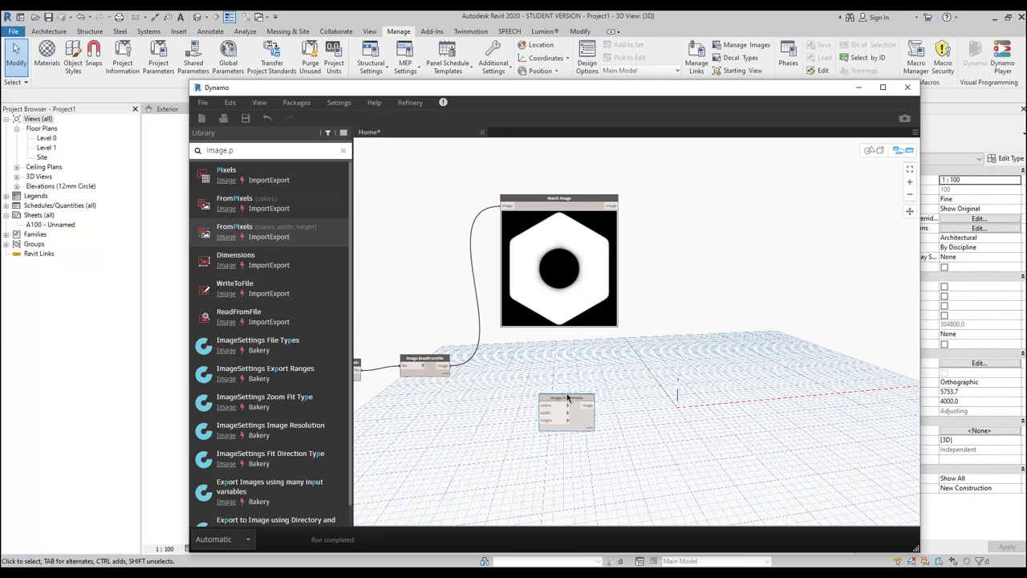
pyautogui.scroll(3, 514, 393)
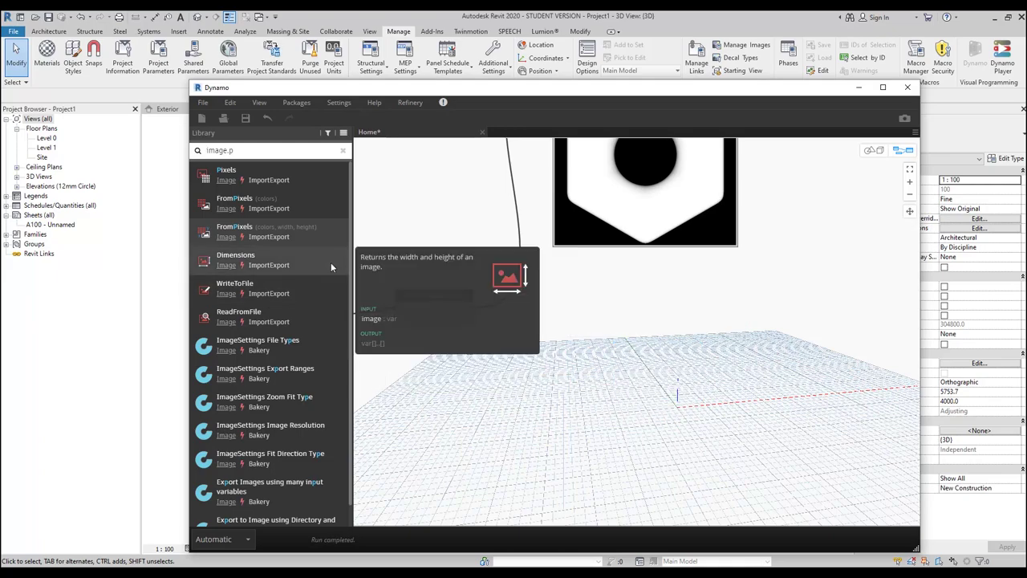
pyautogui.press('Delete')
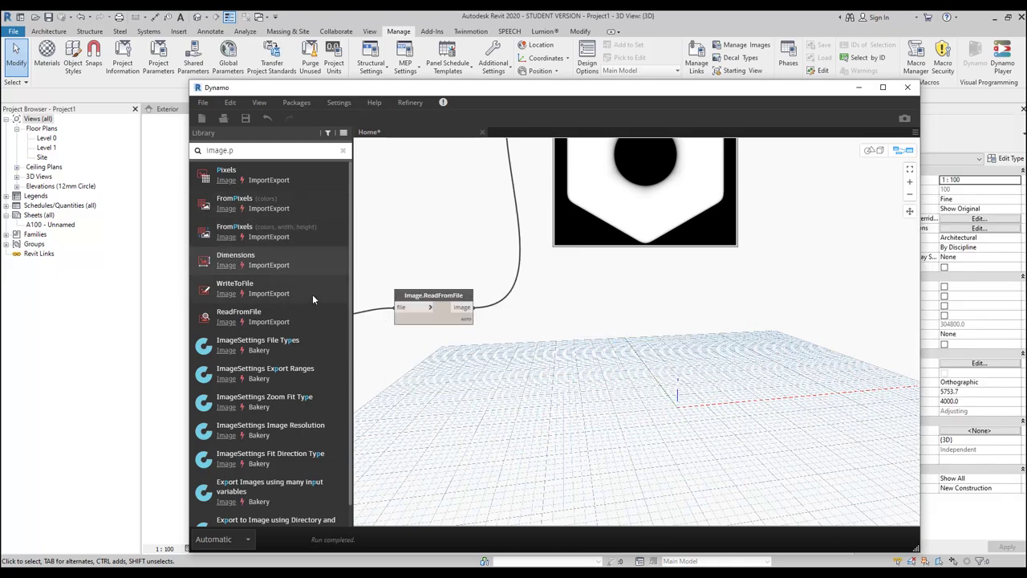
# - Add an Image.Pixels node, discarding another trial Image.FromPixels node
pyautogui.click(321, 183)
pyautogui.moveTo(711, 345); pyautogui.dragTo(663, 354)
pyautogui.moveTo(553, 362); pyautogui.dragTo(567, 318, button='middle')
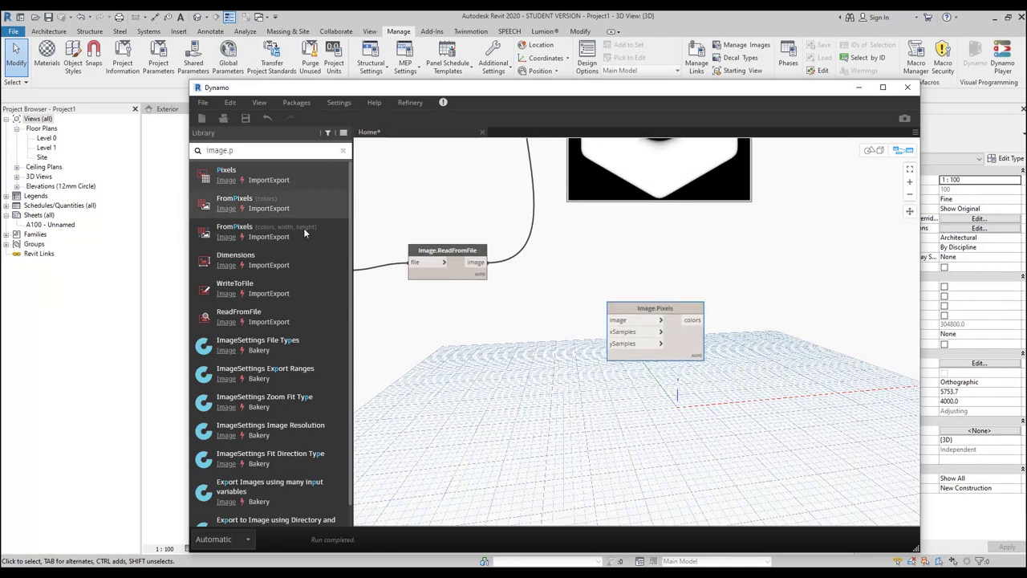
pyautogui.click(344, 234)
pyautogui.moveTo(705, 348); pyautogui.dragTo(540, 313)
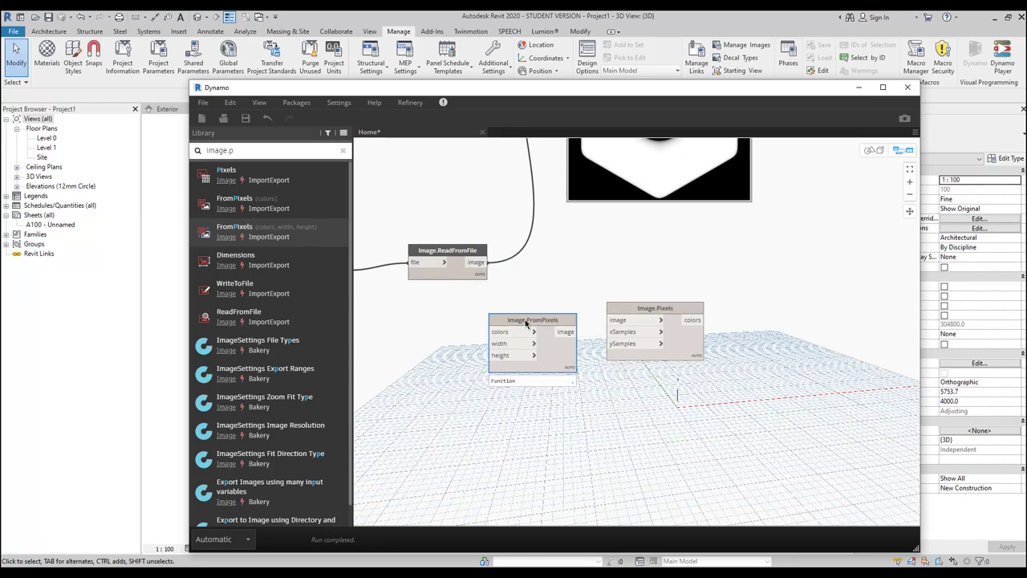
pyautogui.press('Delete')
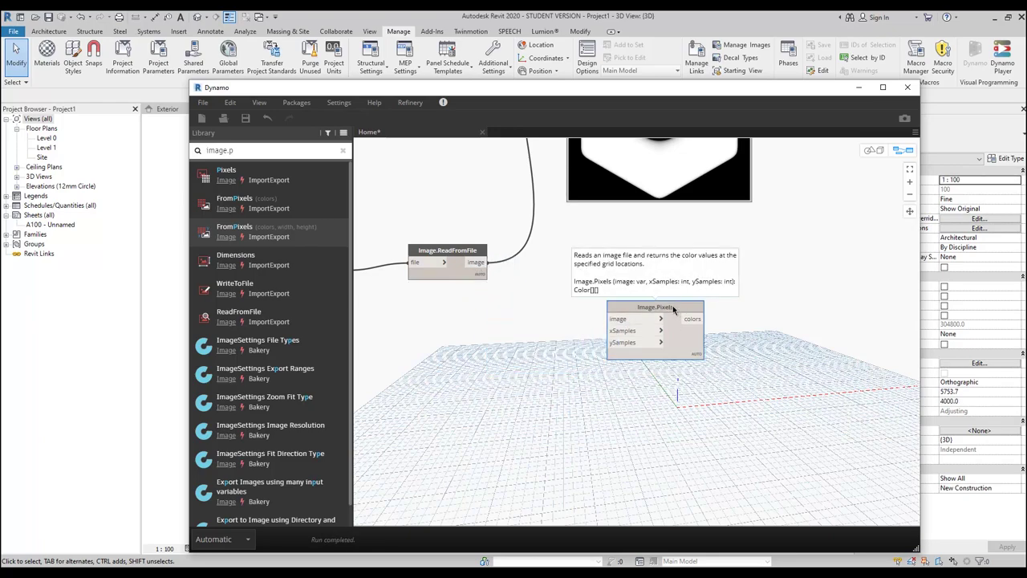
pyautogui.moveTo(684, 311); pyautogui.dragTo(675, 305)
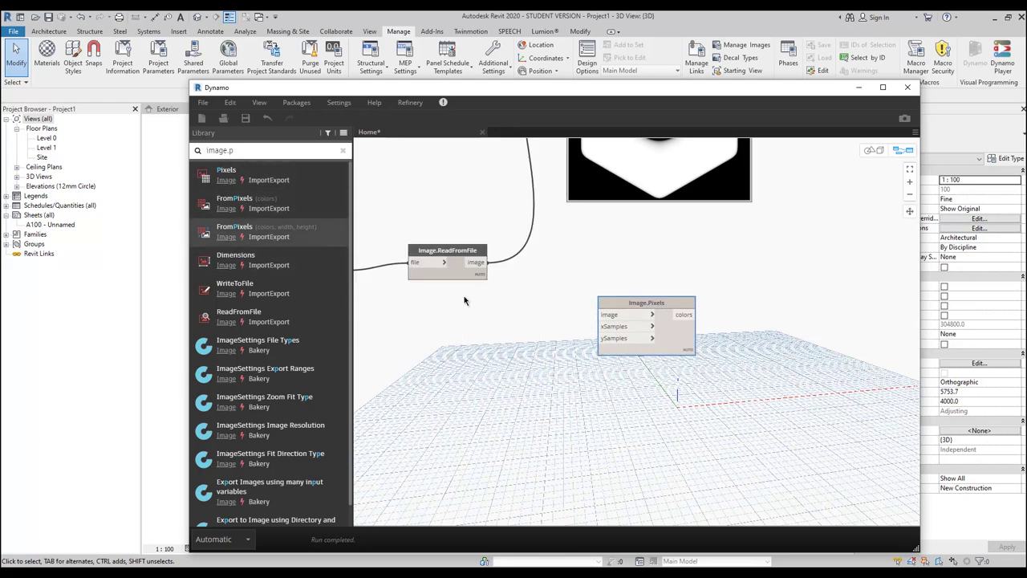
# - Wire the loaded image into Image.Pixels' image input and add an empty Code Block
pyautogui.click(476, 262)
pyautogui.click(604, 315)
pyautogui.moveTo(620, 305); pyautogui.dragTo(614, 320)
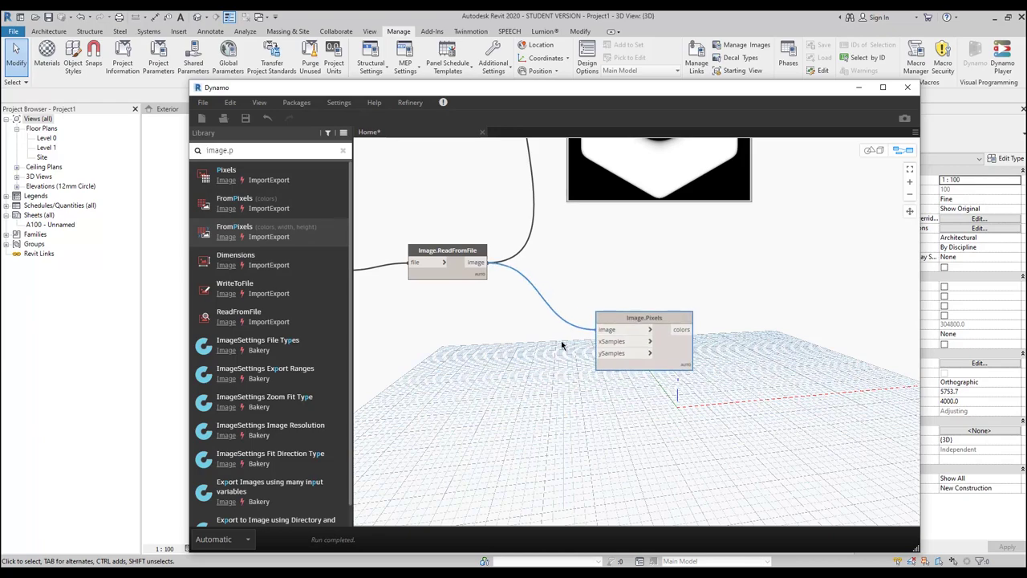
pyautogui.doubleClick(444, 398)
# - Lower the Dynamo window to check the curtain wall's grid in Revit, then restore Dynamo
pyautogui.moveTo(393, 96); pyautogui.dragTo(362, 341)
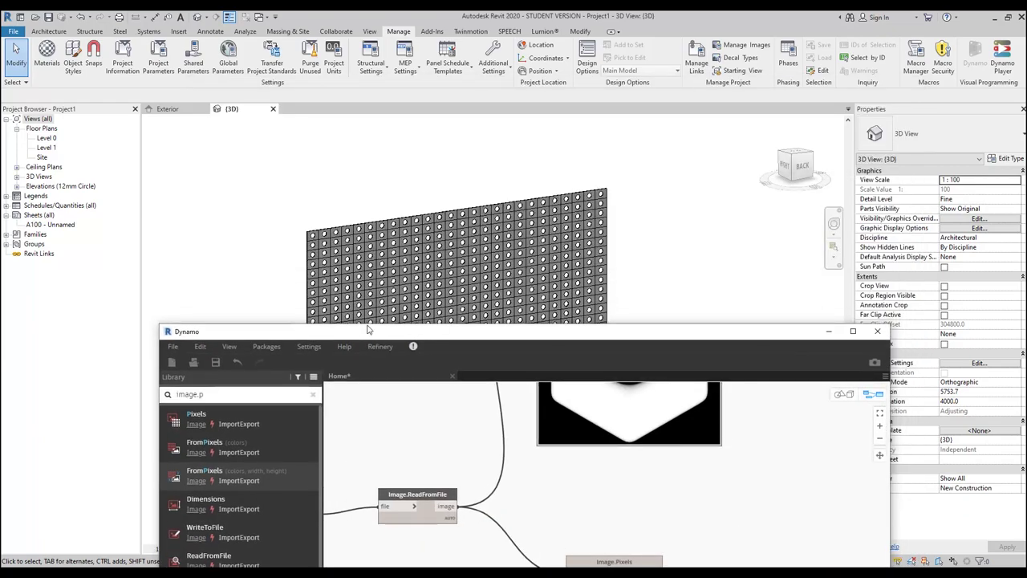
pyautogui.click(449, 265)
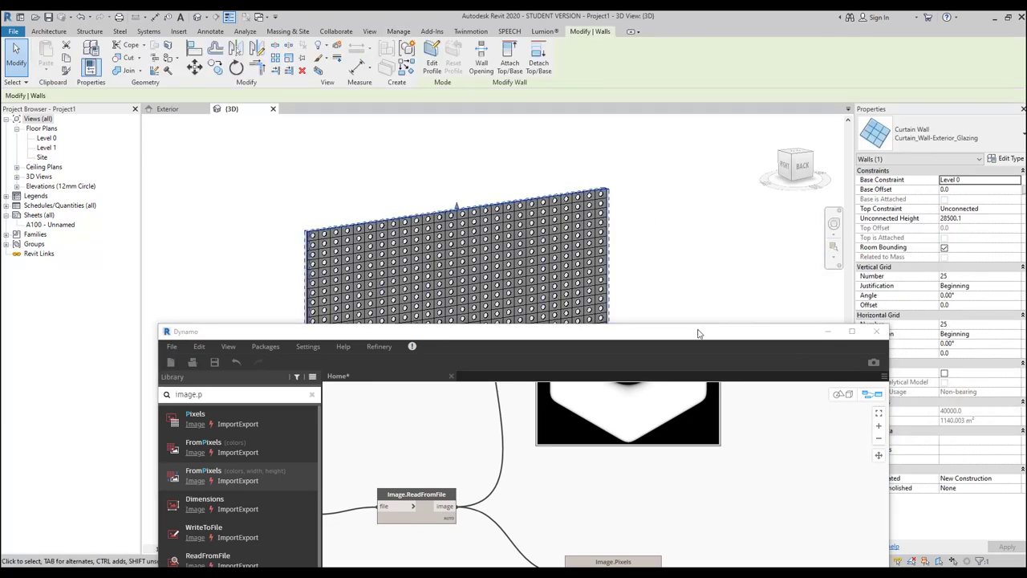
pyautogui.moveTo(700, 331); pyautogui.dragTo(700, 134)
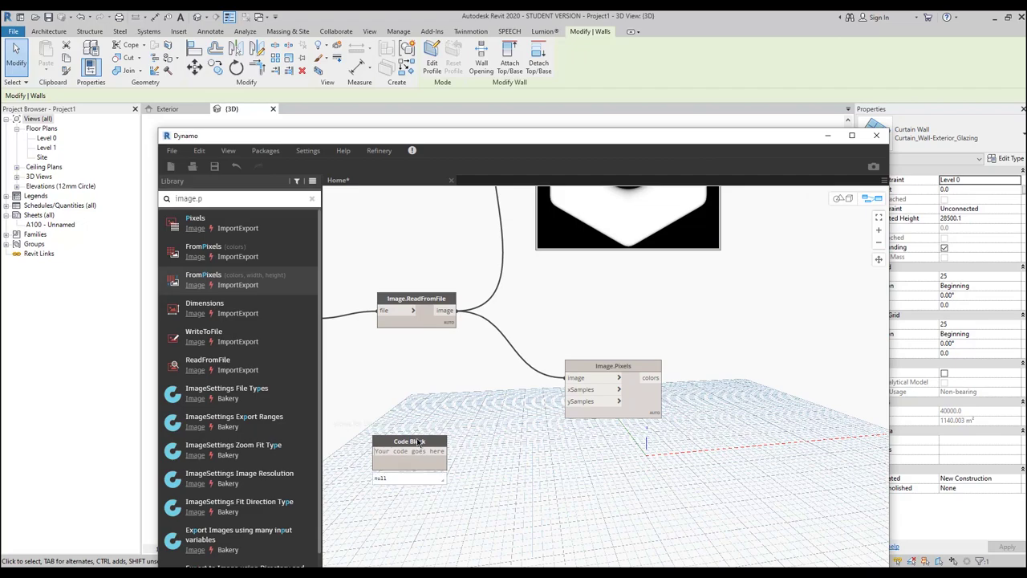
# - Create a Code Block of 25 feeding both xSamples and ySamples of Image.Pixels
pyautogui.write('25;')
pyautogui.moveTo(405, 452); pyautogui.dragTo(567, 389)
pyautogui.moveTo(408, 452); pyautogui.dragTo(570, 400)
pyautogui.moveTo(388, 441); pyautogui.dragTo(434, 399)
# - Inspect the 625 colour values from Image.Pixels and search the library for 'co'
pyautogui.click(654, 414)
pyautogui.moveTo(651, 446)
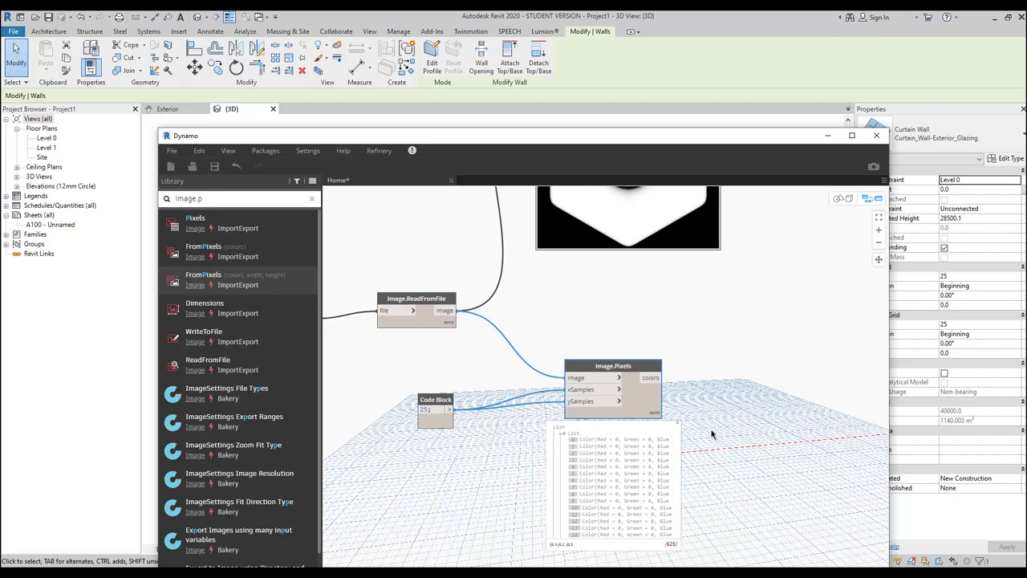
pyautogui.moveTo(731, 427); pyautogui.dragTo(543, 382, button='middle')
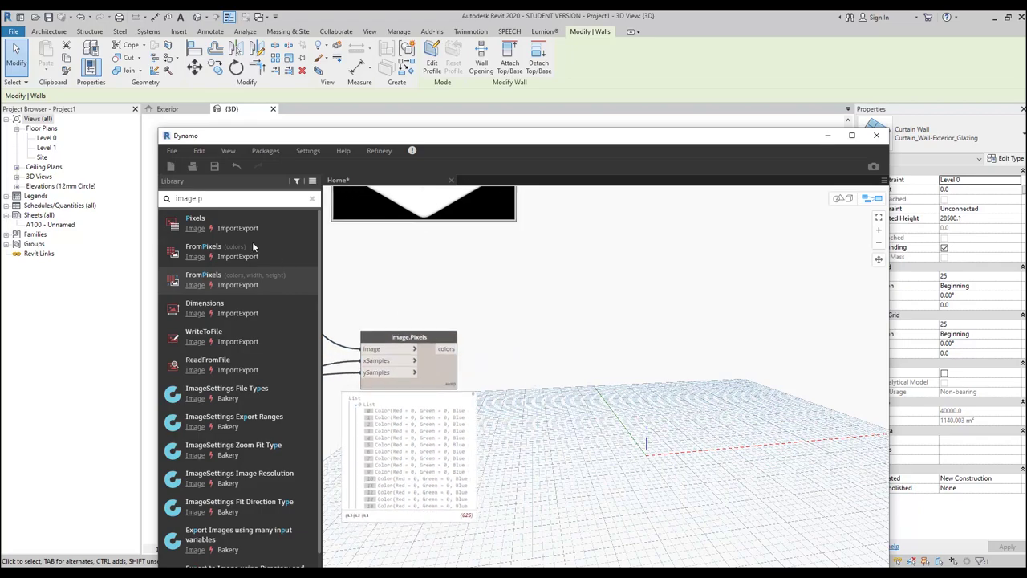
pyautogui.moveTo(248, 201); pyautogui.dragTo(62, 201)
pyautogui.write('color')
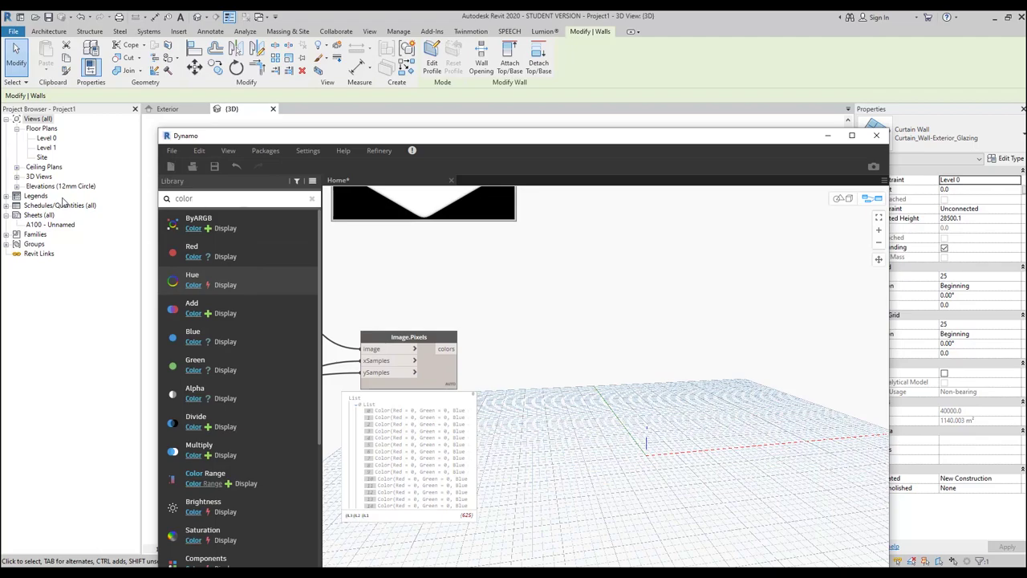
# - Add a Color.Brightness node beside Image.Pixels and feed it the pixel colours
pyautogui.click(273, 503)
pyautogui.moveTo(652, 420); pyautogui.dragTo(549, 347)
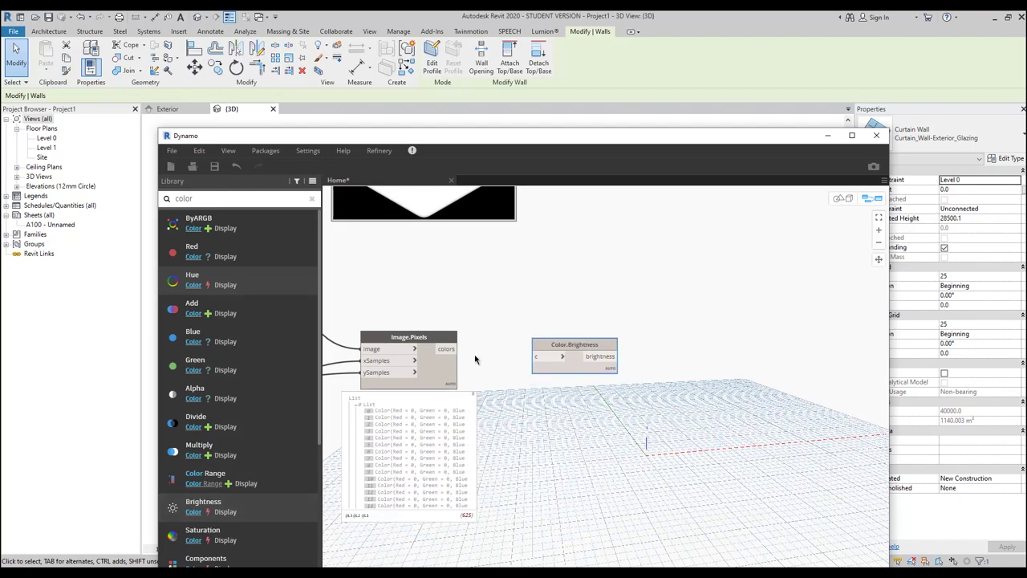
pyautogui.moveTo(446, 349); pyautogui.dragTo(537, 356)
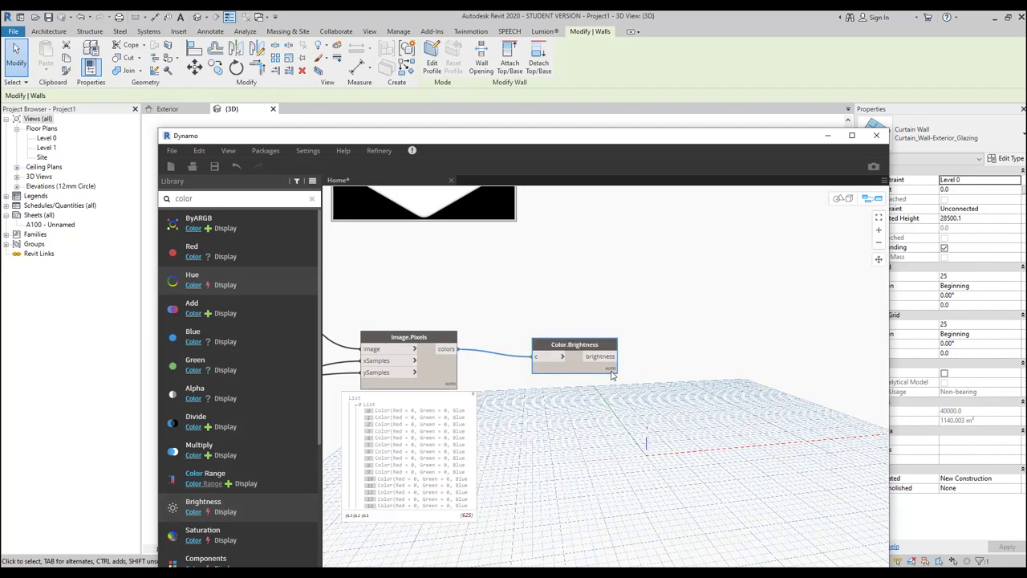
pyautogui.moveTo(614, 380)
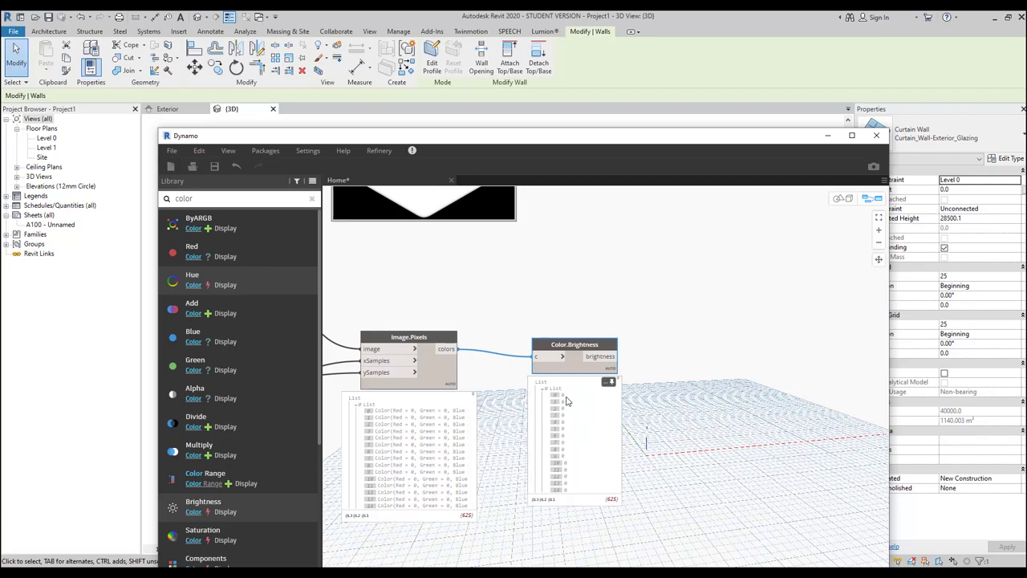
# - Zoom and pan to inspect the 625 brightness values between 0 and 1
pyautogui.scroll(-5, 566, 405)
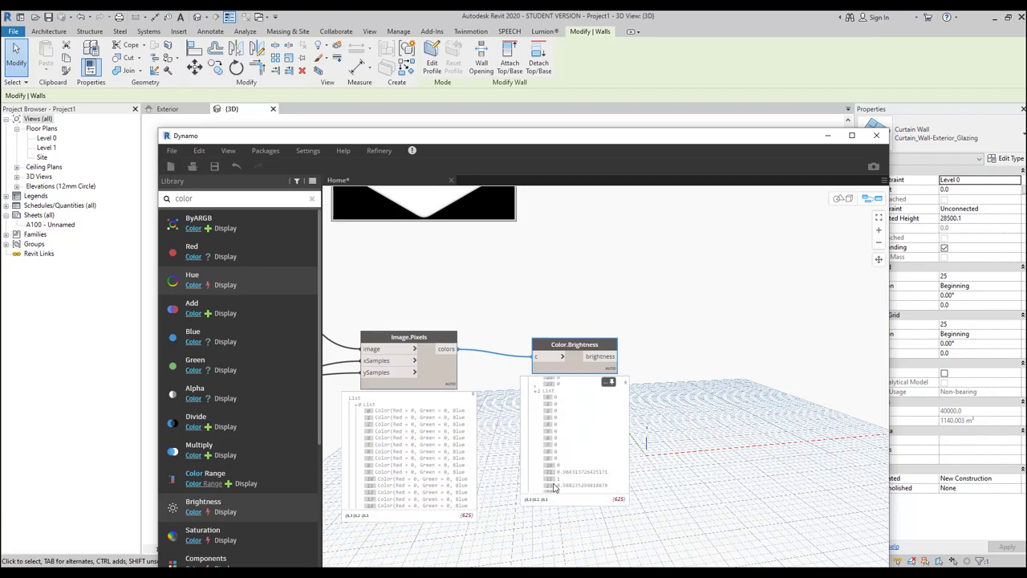
pyautogui.scroll(-2, 576, 491)
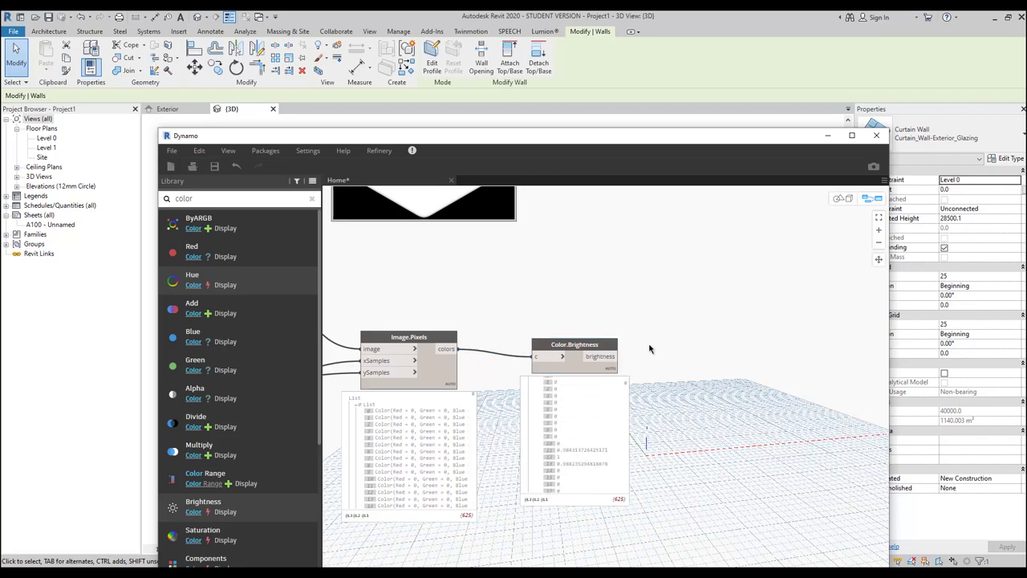
pyautogui.scroll(-5, 677, 345)
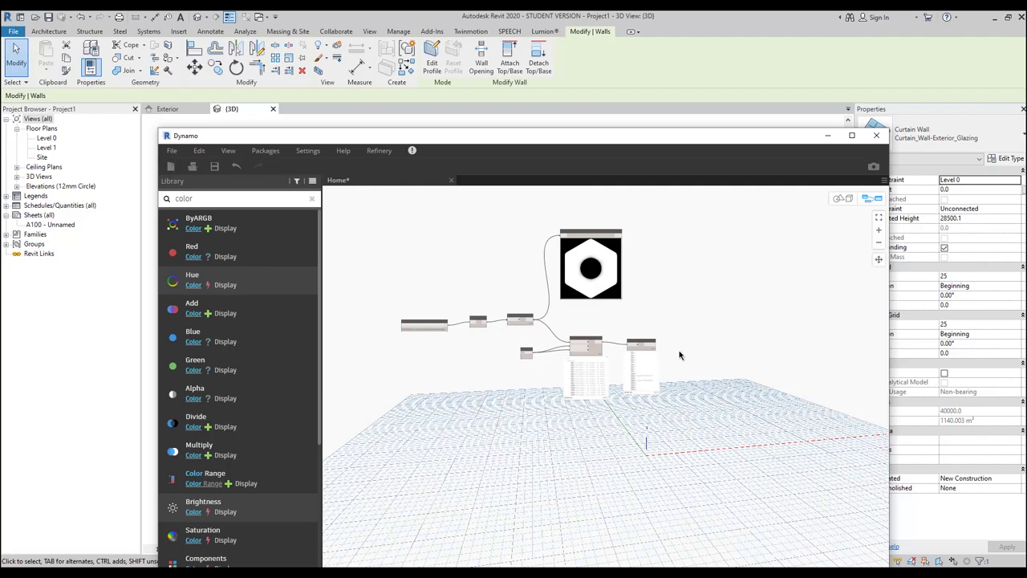
pyautogui.scroll(2, 643, 360)
pyautogui.moveTo(643, 359); pyautogui.dragTo(675, 378, button='middle')
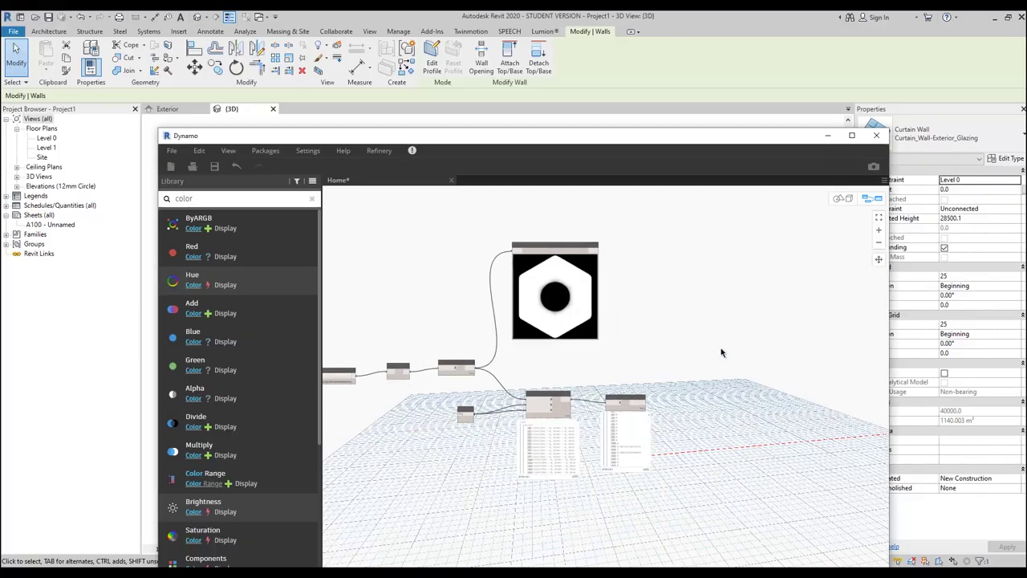
pyautogui.scroll(5, 638, 328)
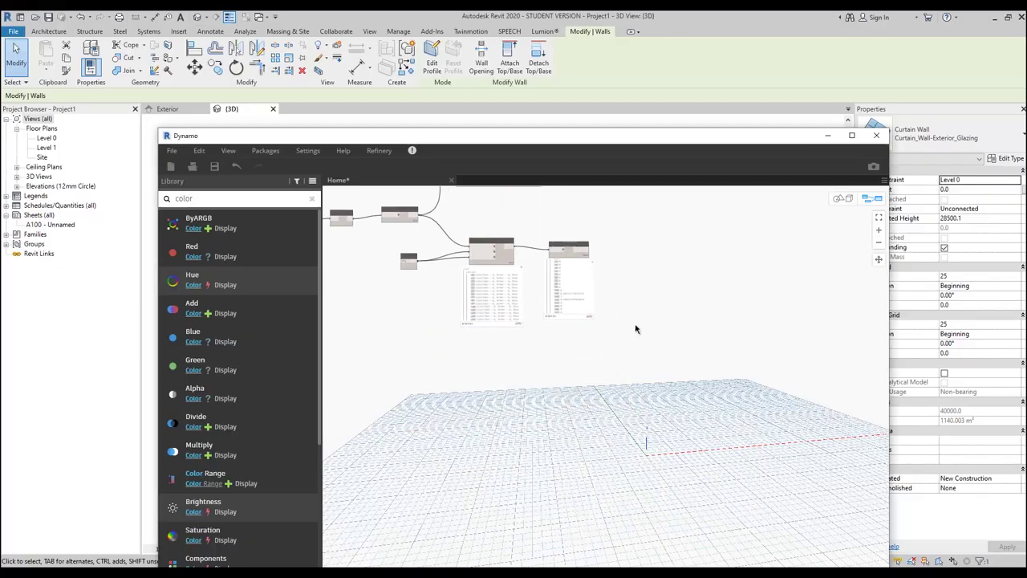
pyautogui.scroll(2, 580, 266)
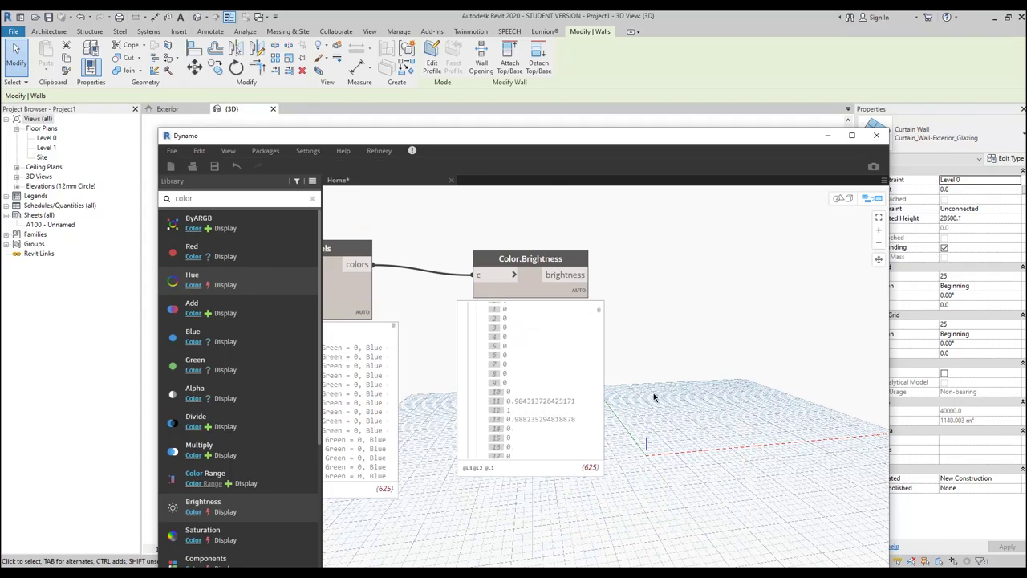
pyautogui.moveTo(750, 339); pyautogui.dragTo(647, 335, button='middle')
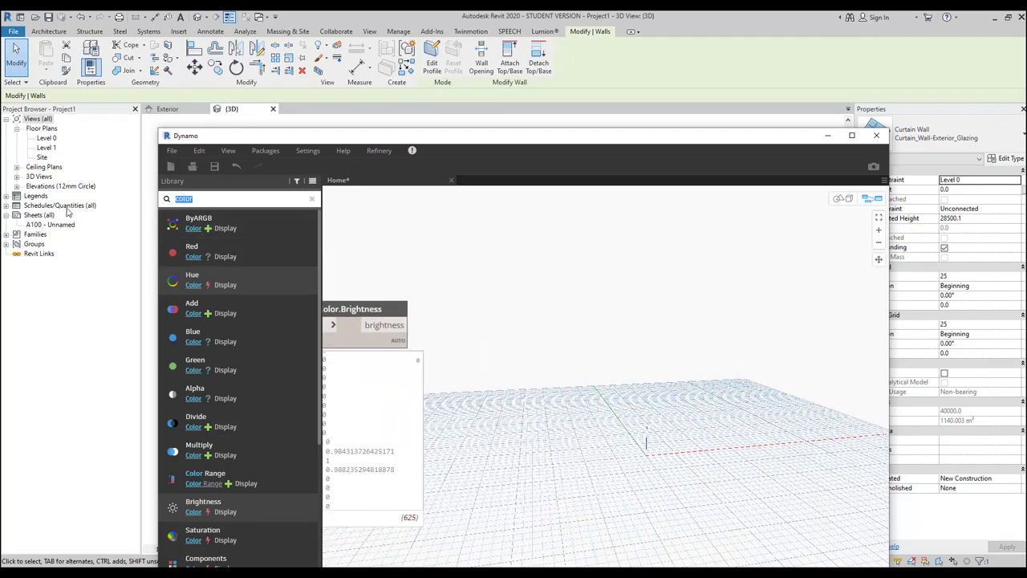
# - Add a Math.Round (number, digits) node fed by the brightness values
pyautogui.write('math.rou')
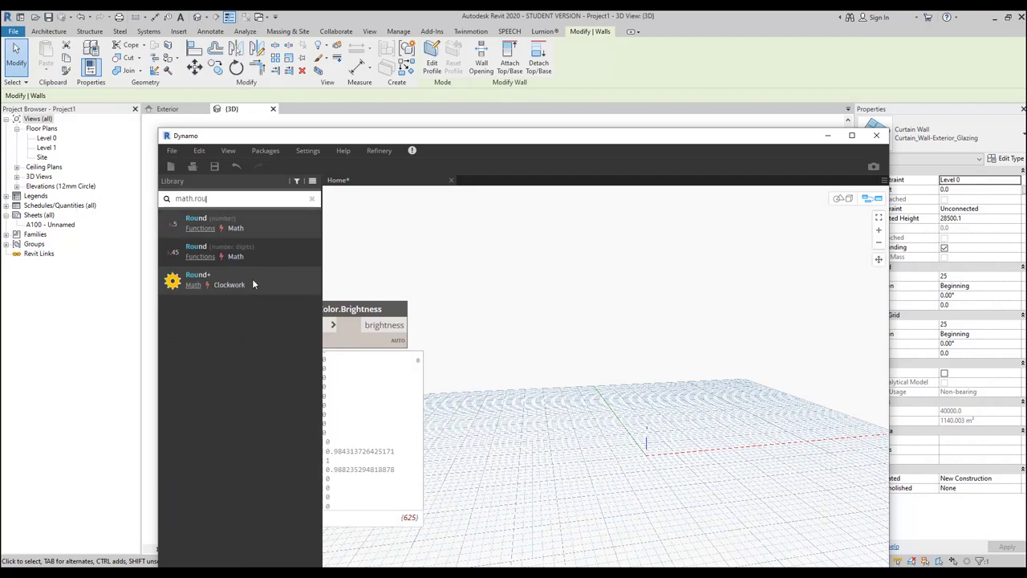
pyautogui.click(301, 257)
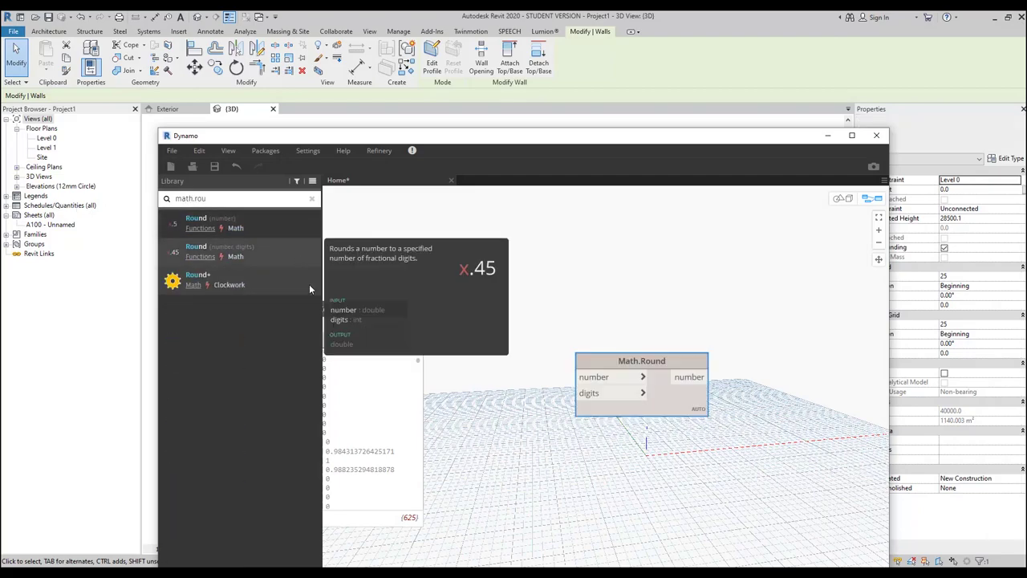
pyautogui.moveTo(406, 325); pyautogui.dragTo(682, 343)
# - Set Math.Round's digits to 2 with a Code Block, giving values like 0.98 and 0.99
pyautogui.doubleClick(530, 432)
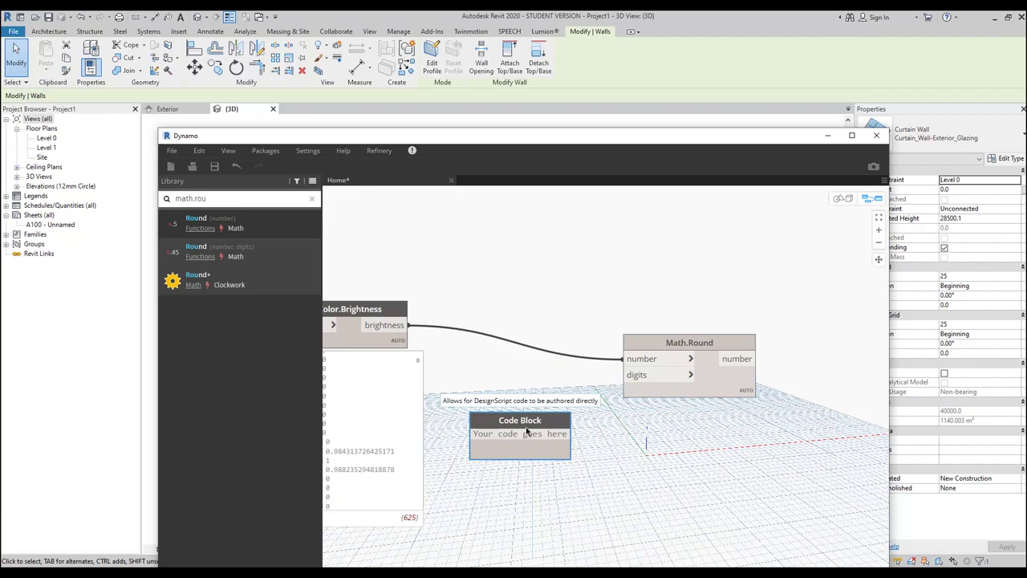
pyautogui.write('2')
pyautogui.click(512, 434)
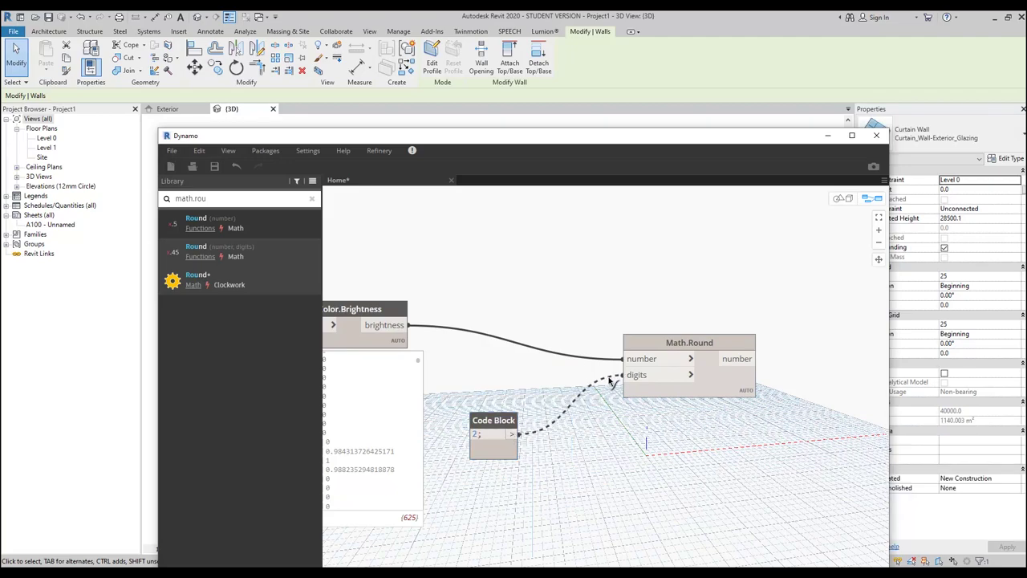
pyautogui.click(612, 382)
pyautogui.moveTo(509, 424); pyautogui.dragTo(541, 401)
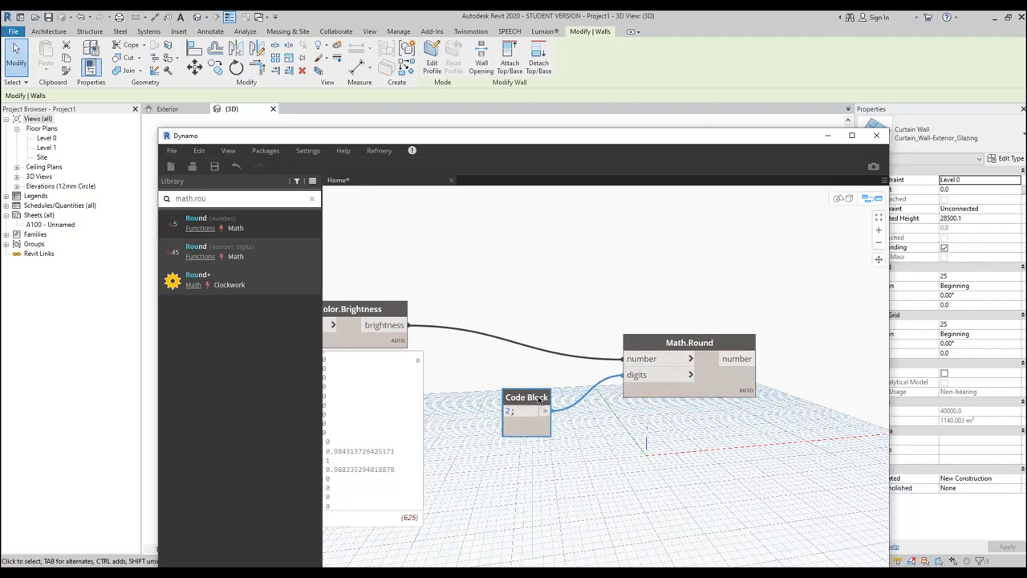
pyautogui.click(745, 392)
pyautogui.scroll(-2, 707, 465)
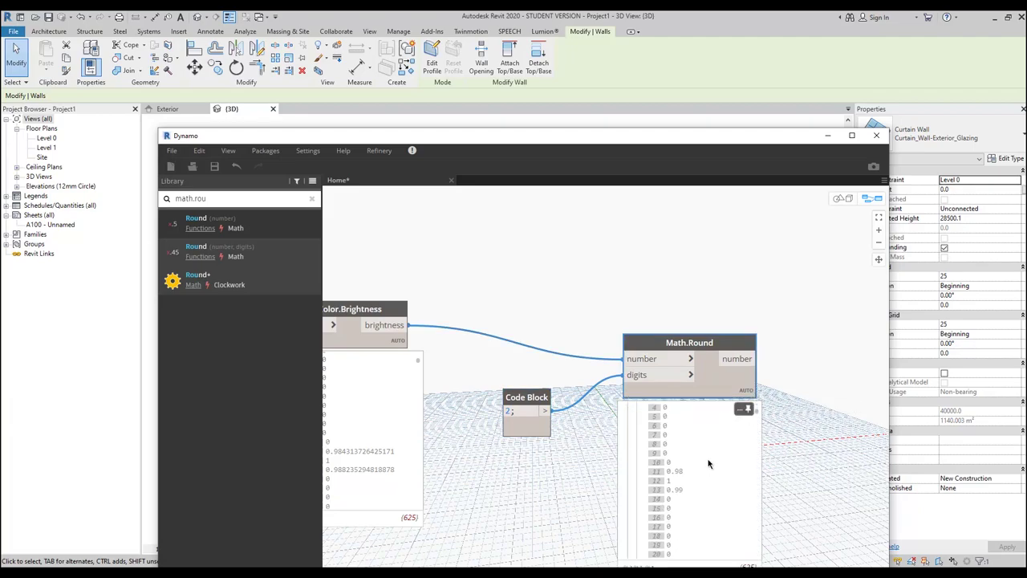